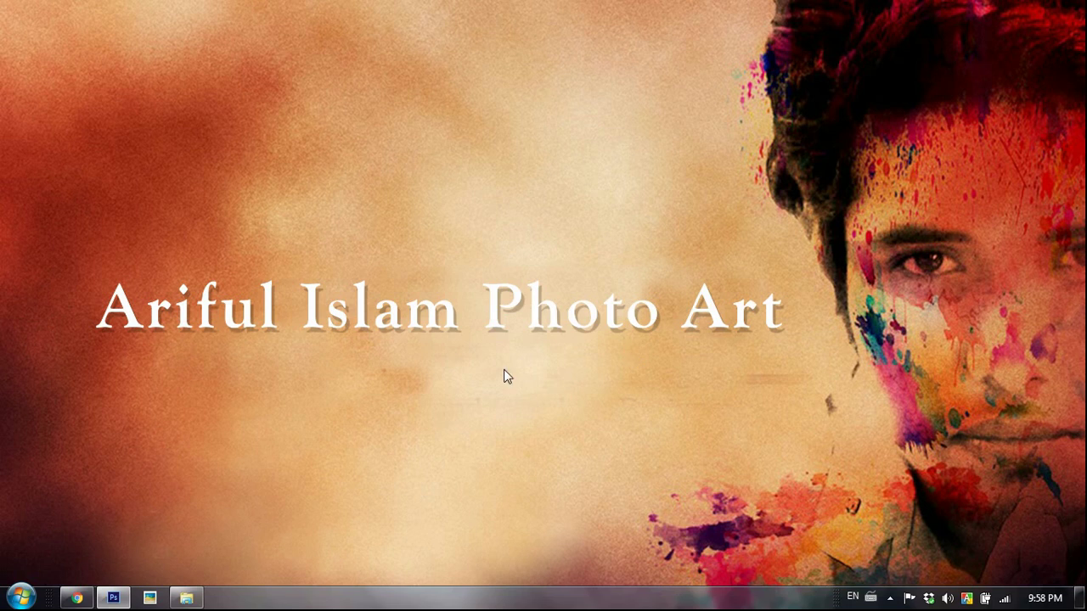
Switch to Photoshop, view the before-and-after sample fg.jpg and bring up the photo IMG_9333.JPG.
click(113, 599)
click(75, 58)
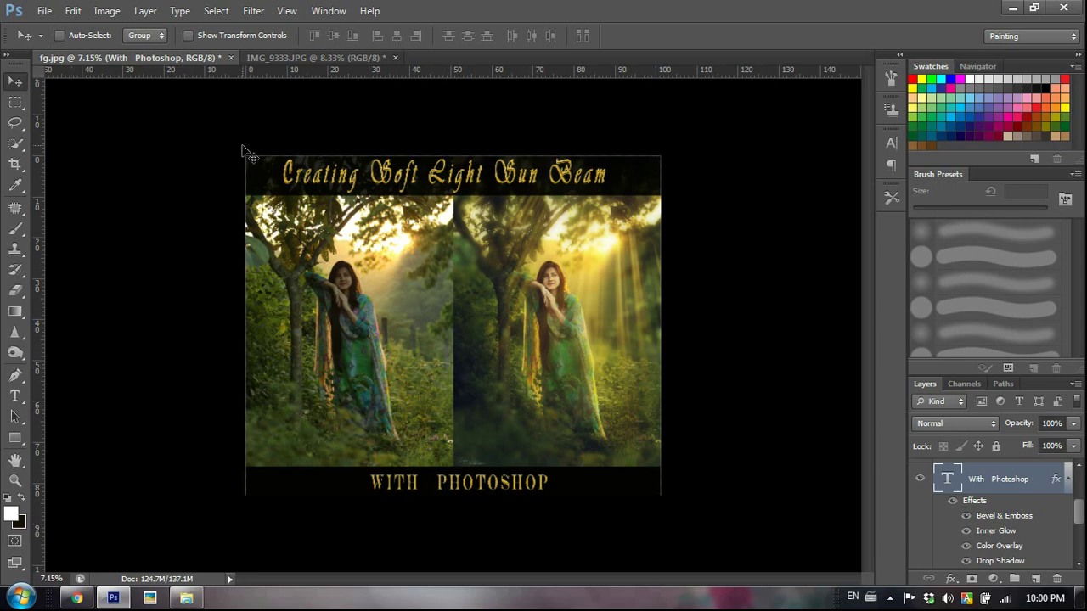
click(282, 58)
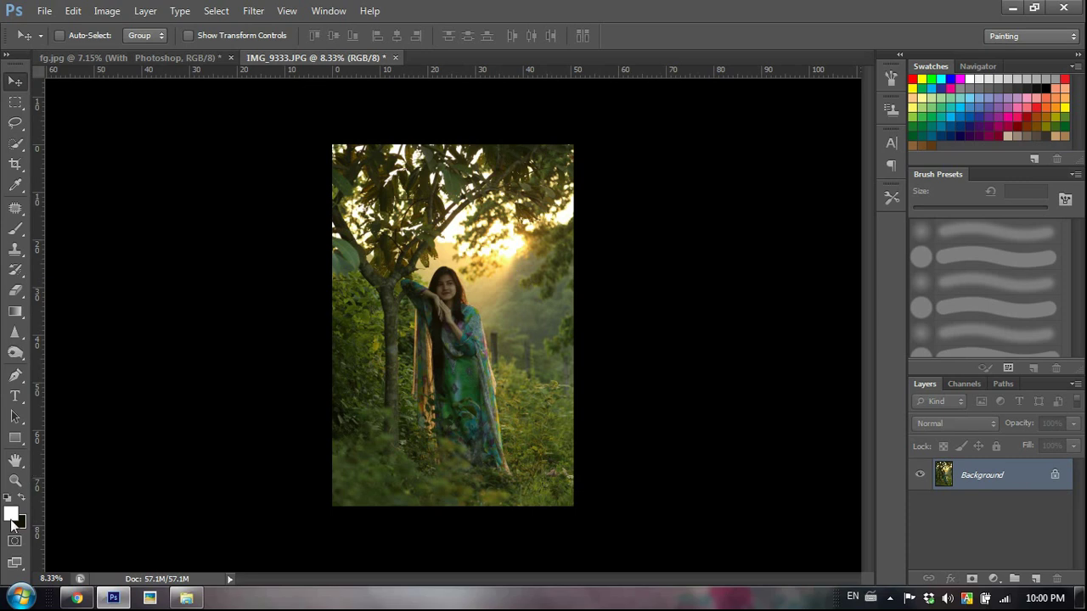
Duplicate the Background layer of the portrait and make the copy the active layer.
click(14, 480)
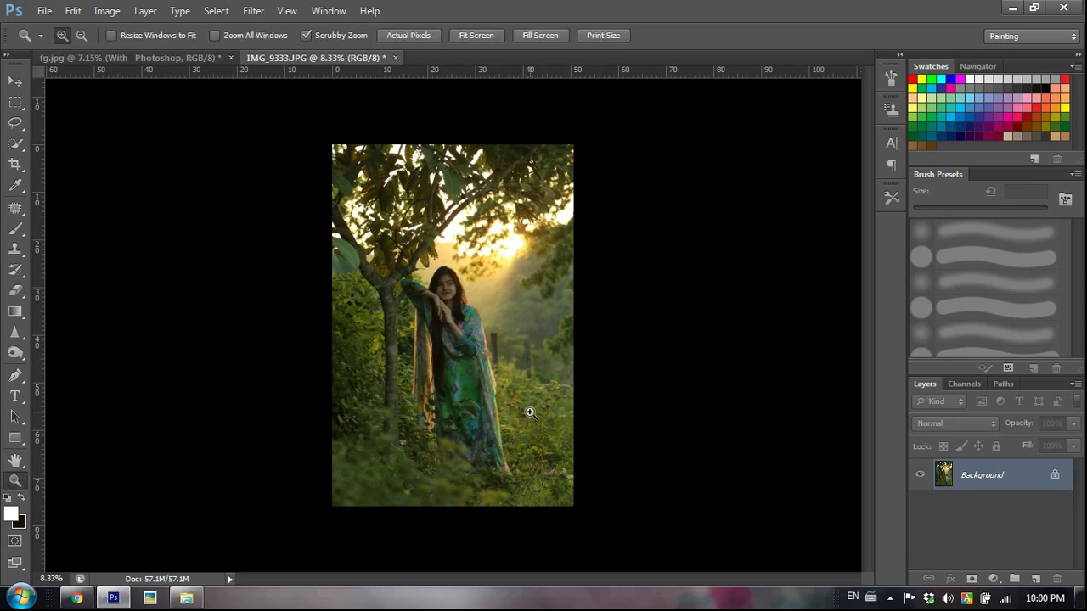
drag(509, 372, 572, 382)
drag(631, 274, 584, 222)
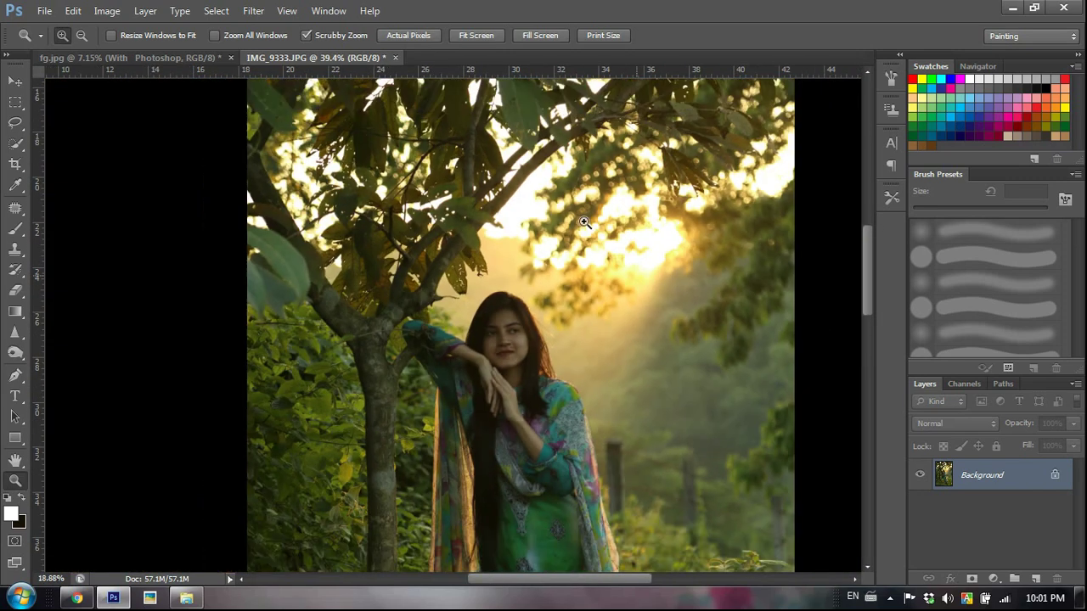
drag(515, 454, 613, 414)
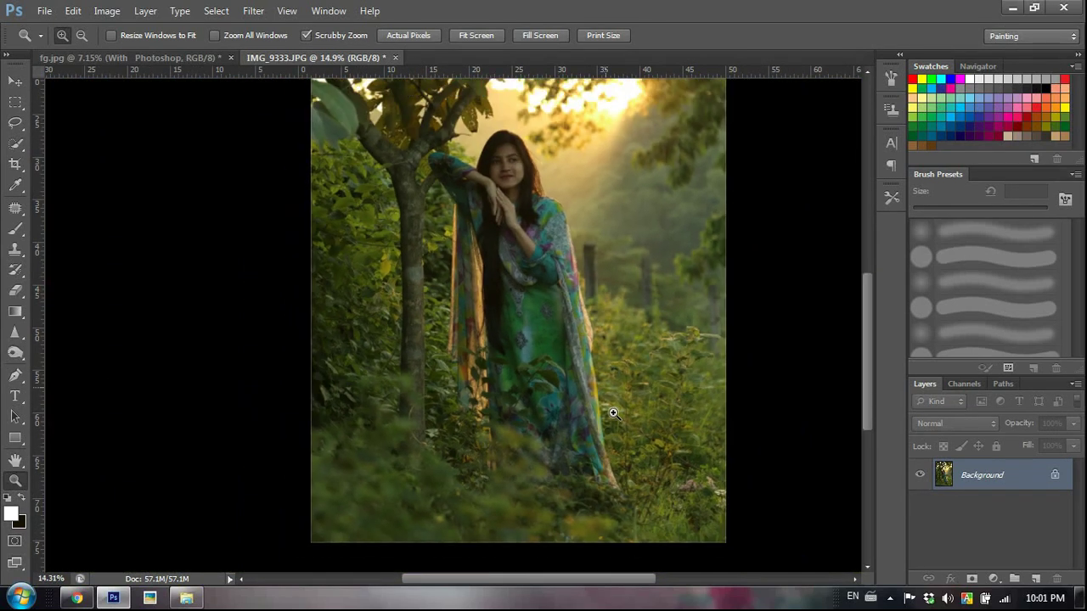
scroll(613, 413, up, 4)
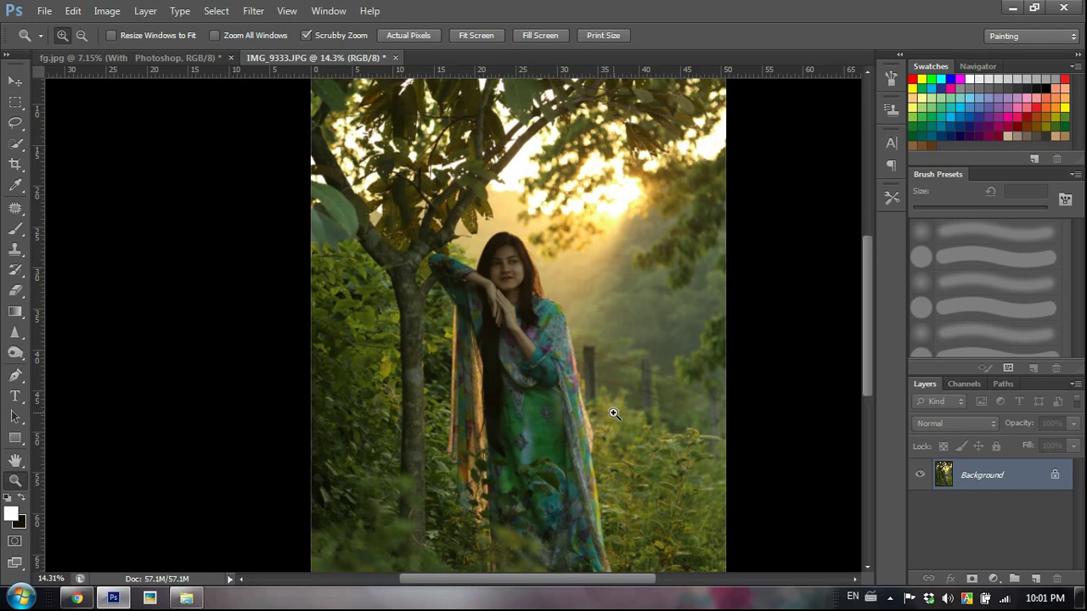
scroll(613, 413, down, 2)
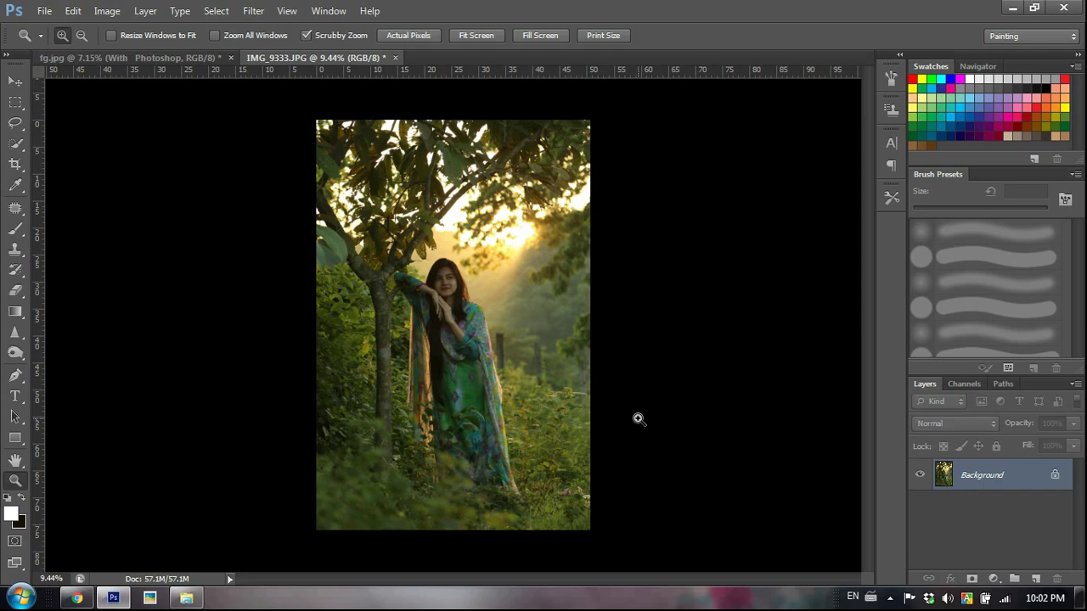
key(ctrl+j)
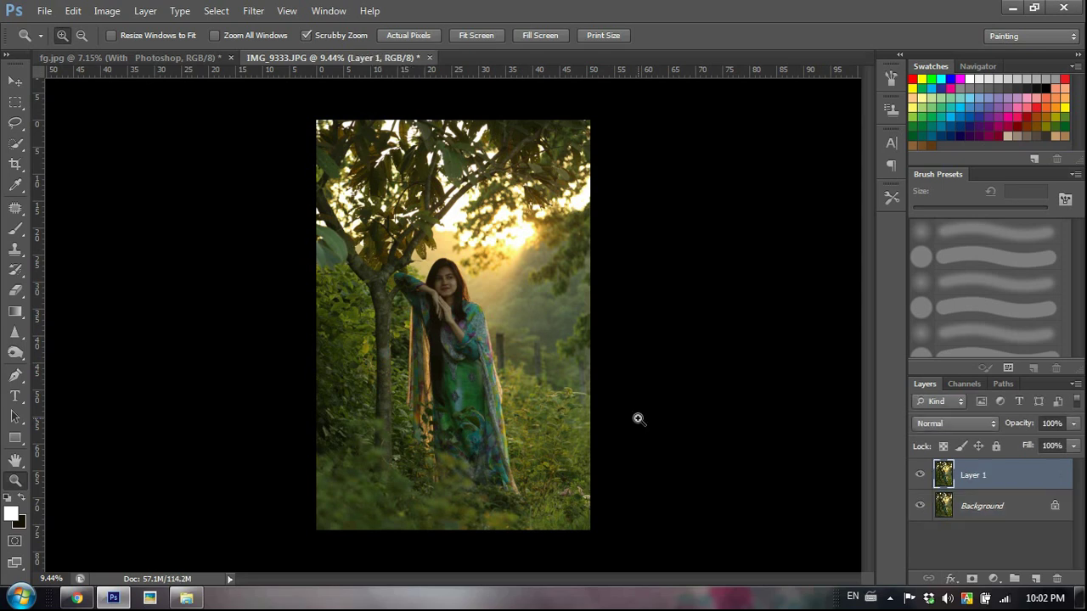
click(977, 519)
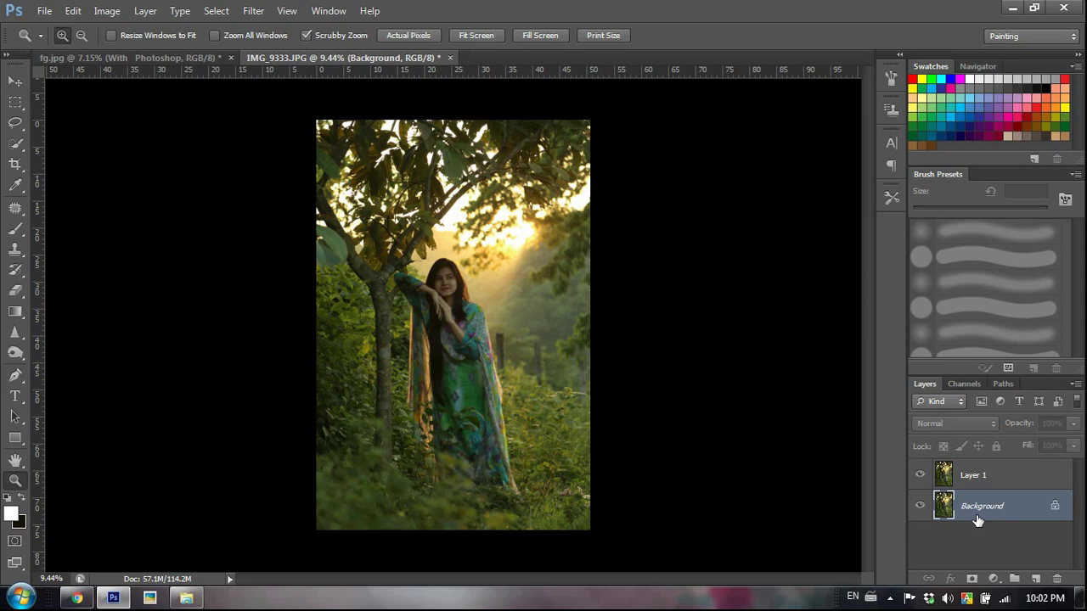
click(975, 477)
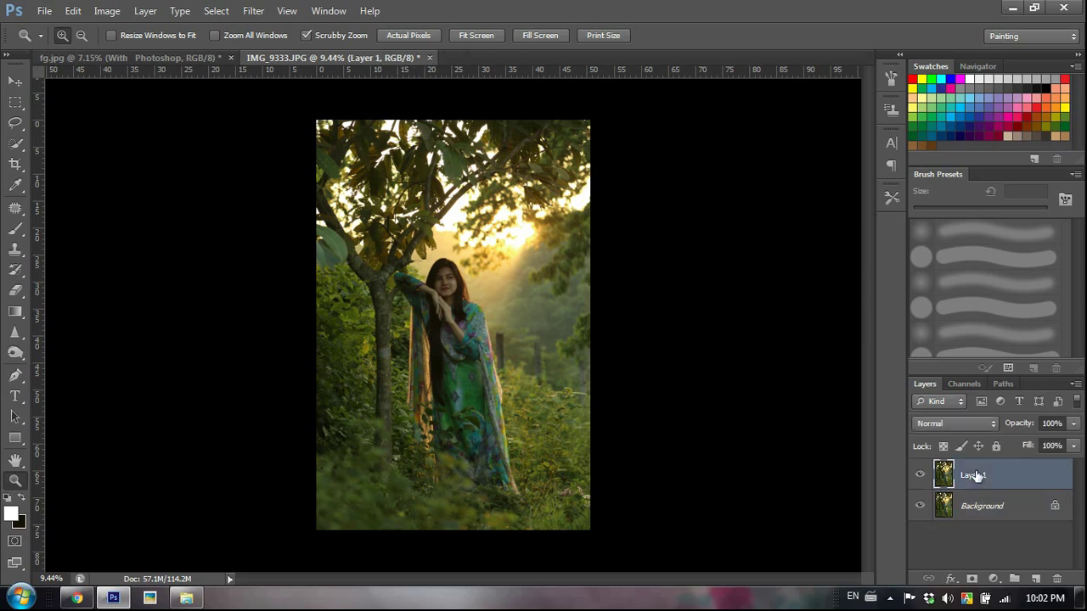
click(964, 517)
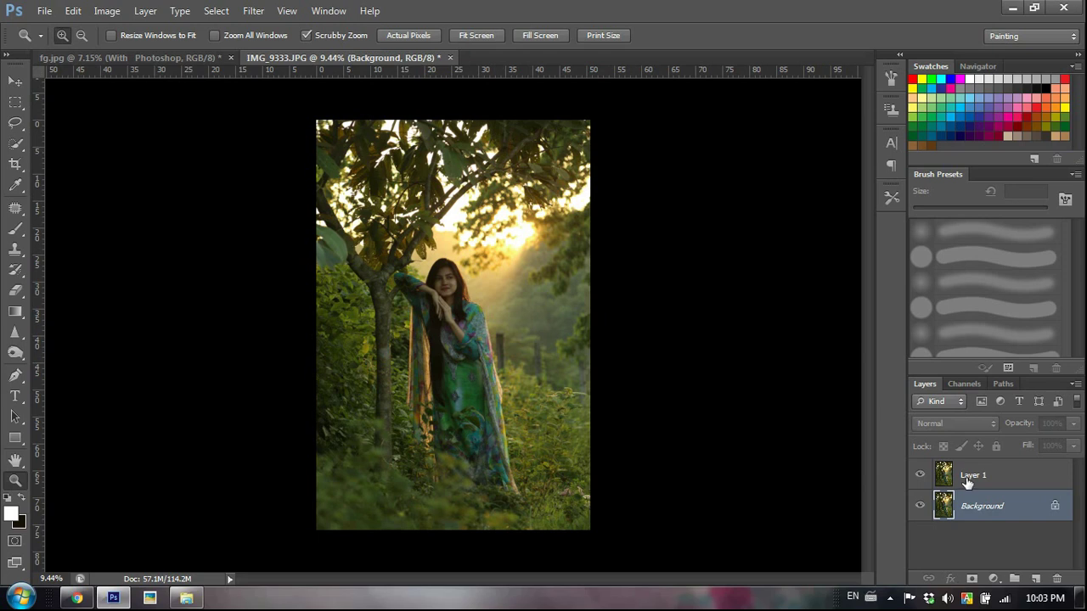
click(967, 484)
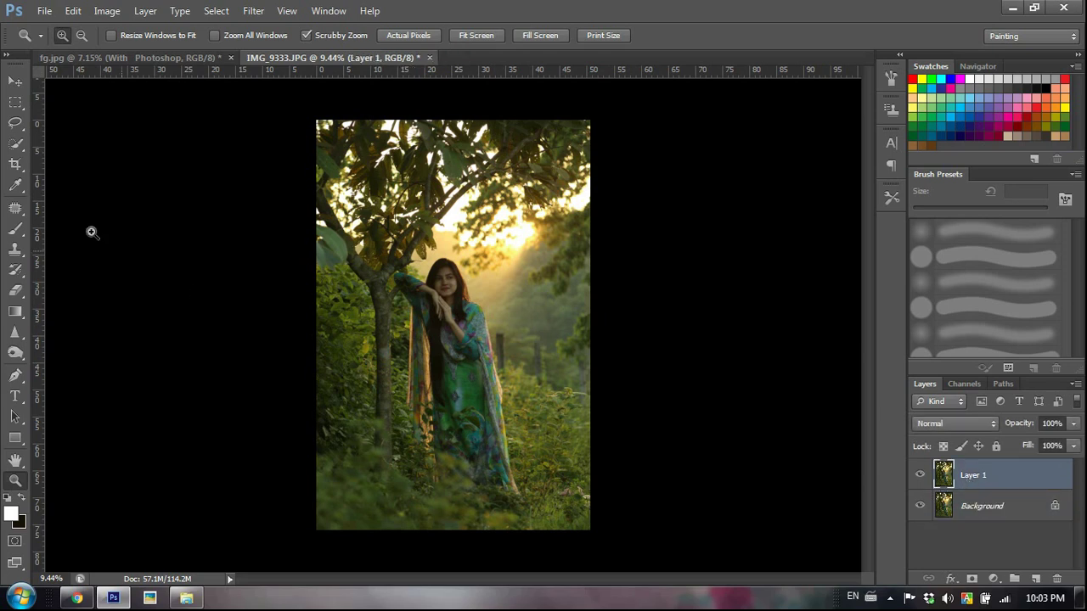
Start selecting the woman's dress with the Quick Selection tool at a brush size of 500.
click(16, 144)
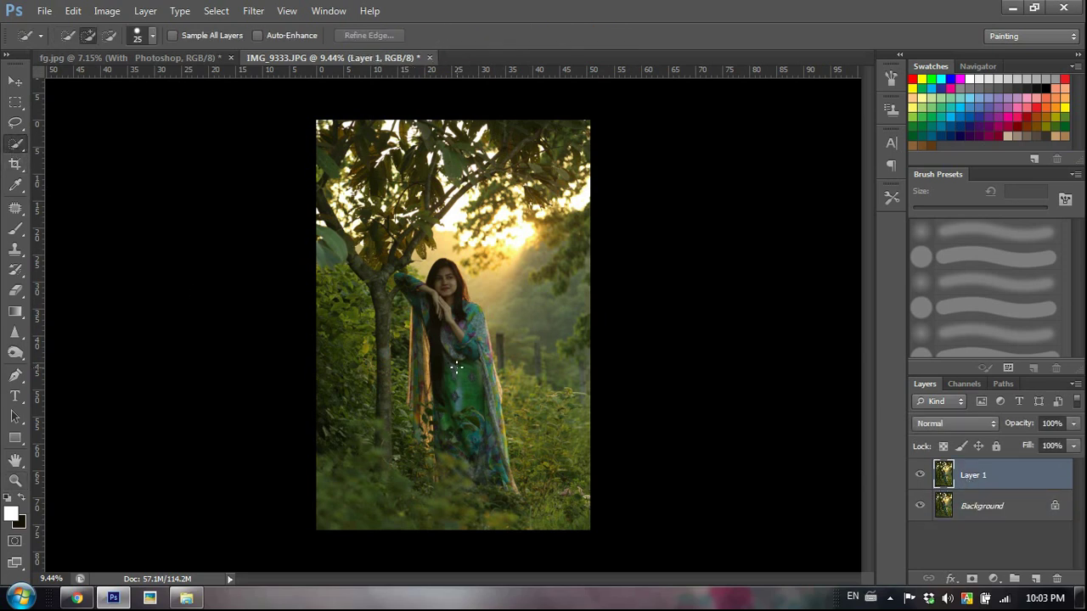
key(bracketright)
key(bracketright)
key(bracketright)
key(bracketright)
key(bracketright)
key(bracketright)
key(bracketright)
key(bracketright)
key(bracketright)
key(bracketright)
drag(447, 366, 460, 398)
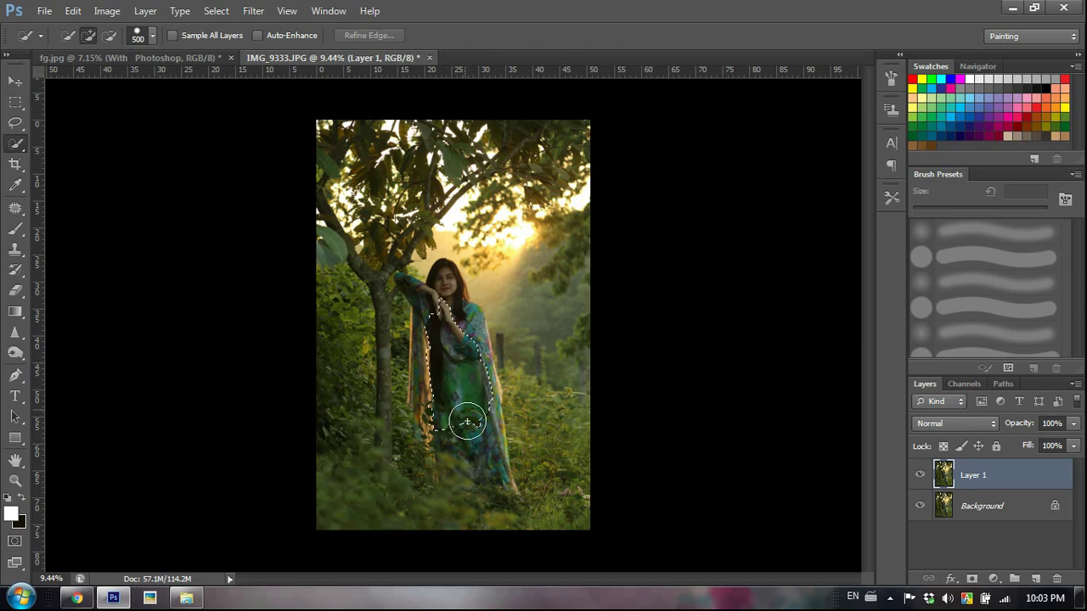
Extend the quick selection over the woman's head, arm, scarf and lower dress, reducing the brush size to 250.
right_click(14, 146)
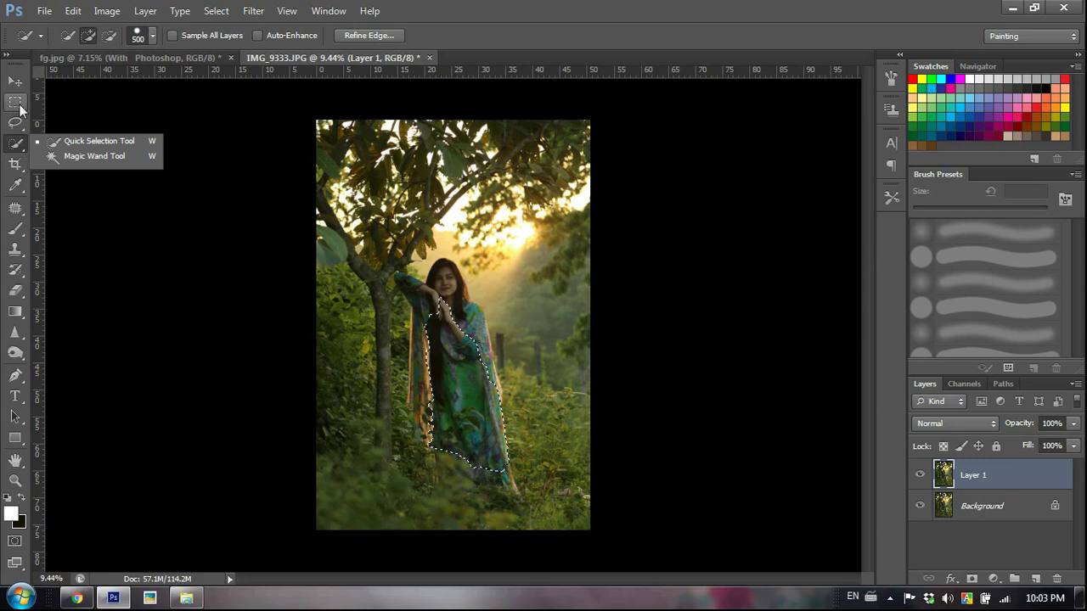
click(56, 144)
mouse_move(467, 315)
mouse_down()
mouse_move(442, 316)
mouse_move(412, 291)
mouse_up()
key(bracketleft)
key(bracketleft)
key(bracketleft)
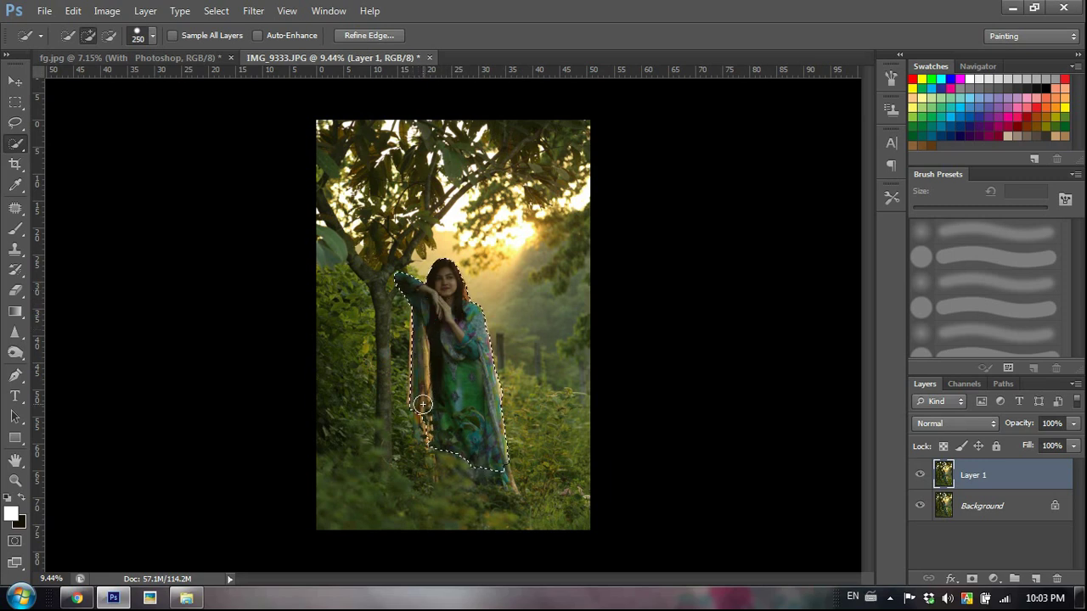
drag(458, 440, 500, 479)
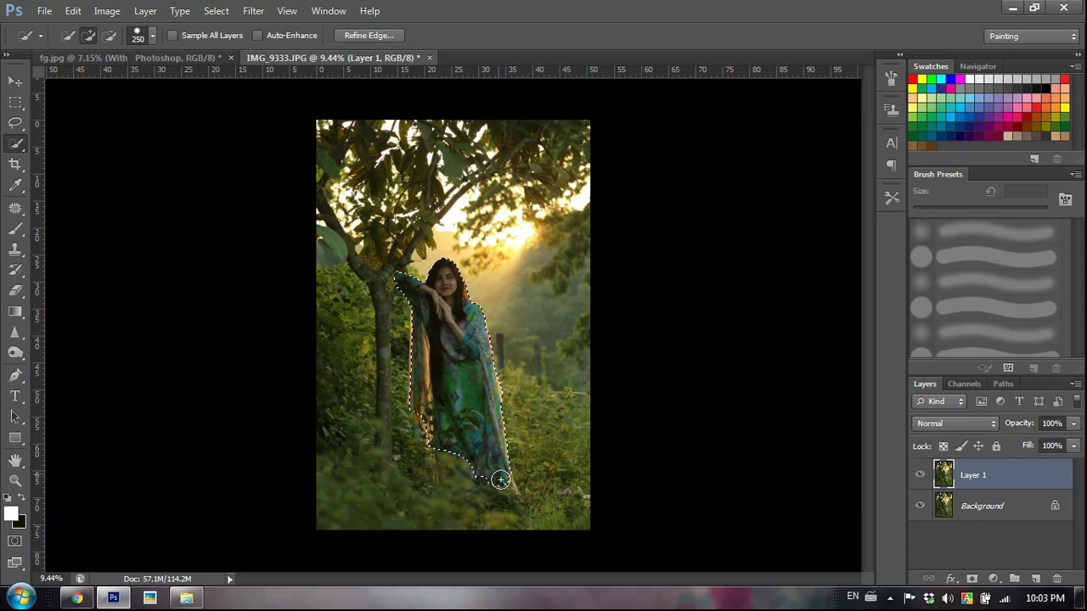
Refine the selection around the scarf edges and the dress's hem until it covers the woman's whole figure.
click(14, 479)
drag(363, 449, 495, 477)
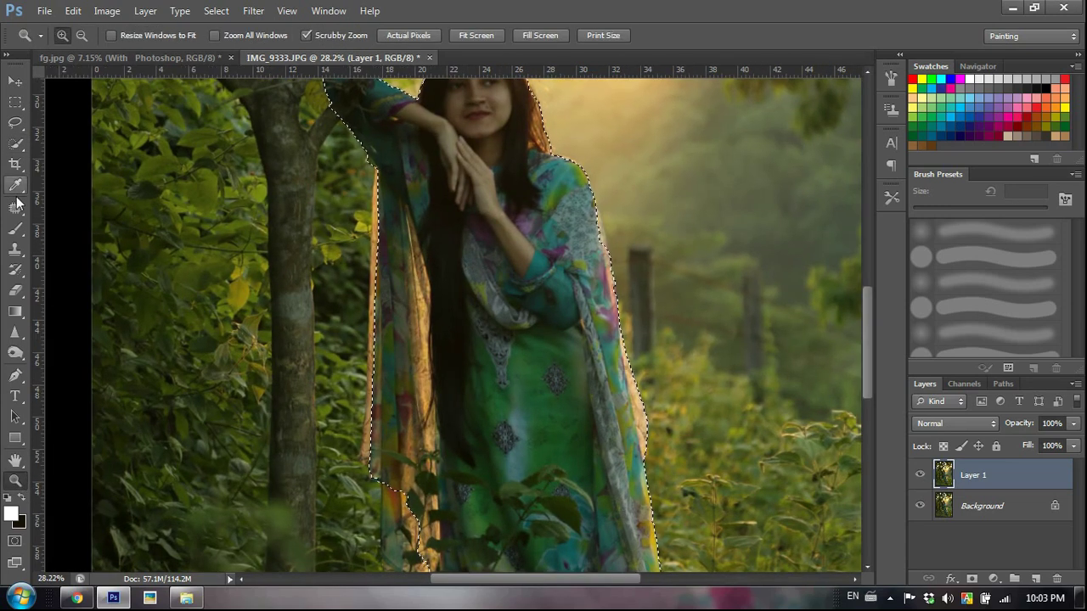
click(15, 142)
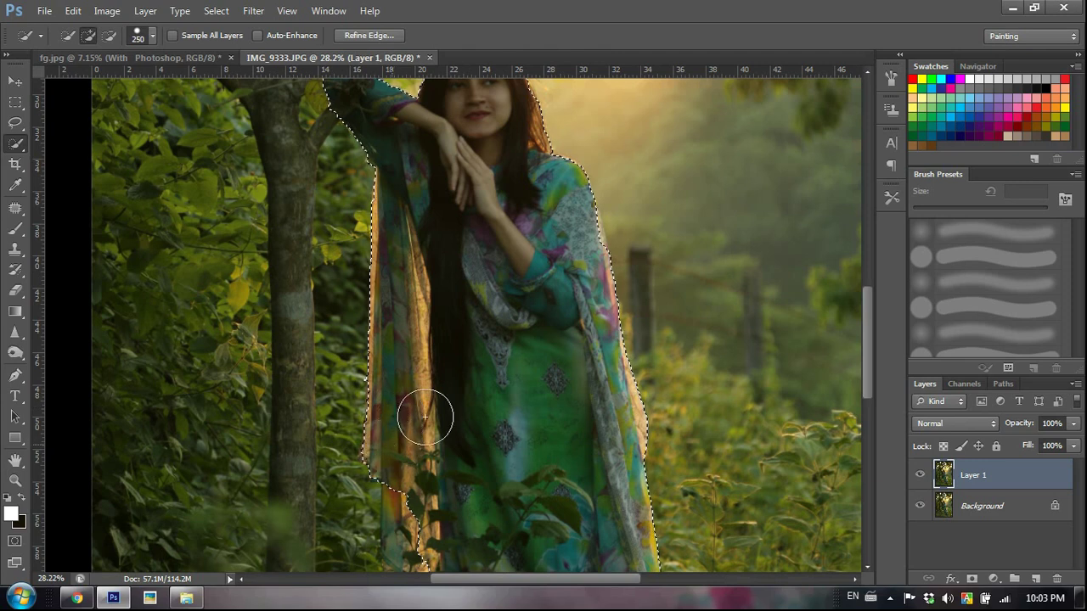
scroll(462, 340, up, 3)
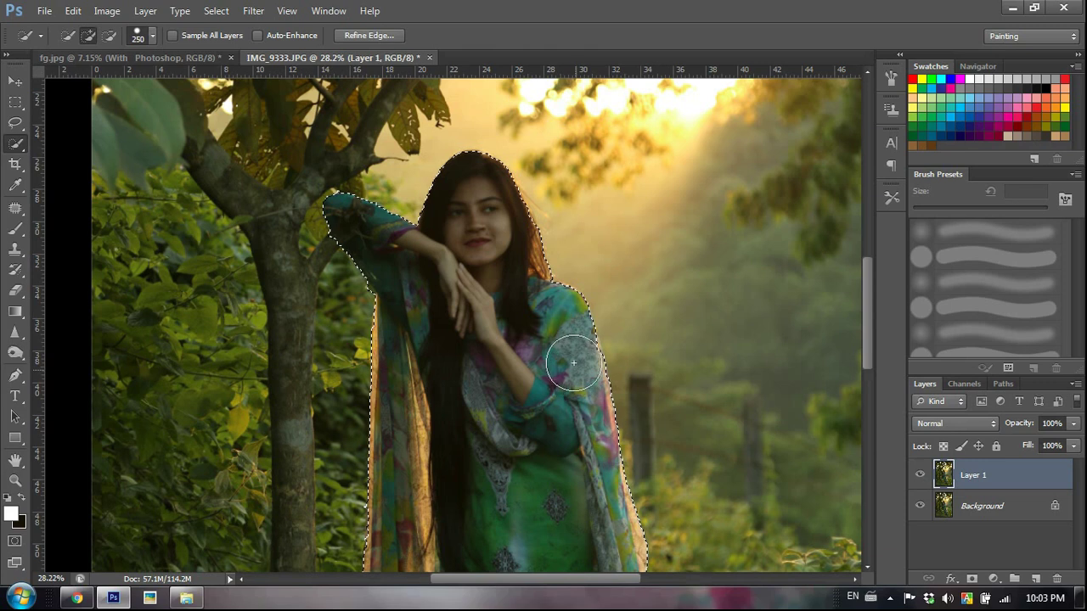
scroll(533, 332, down, 5)
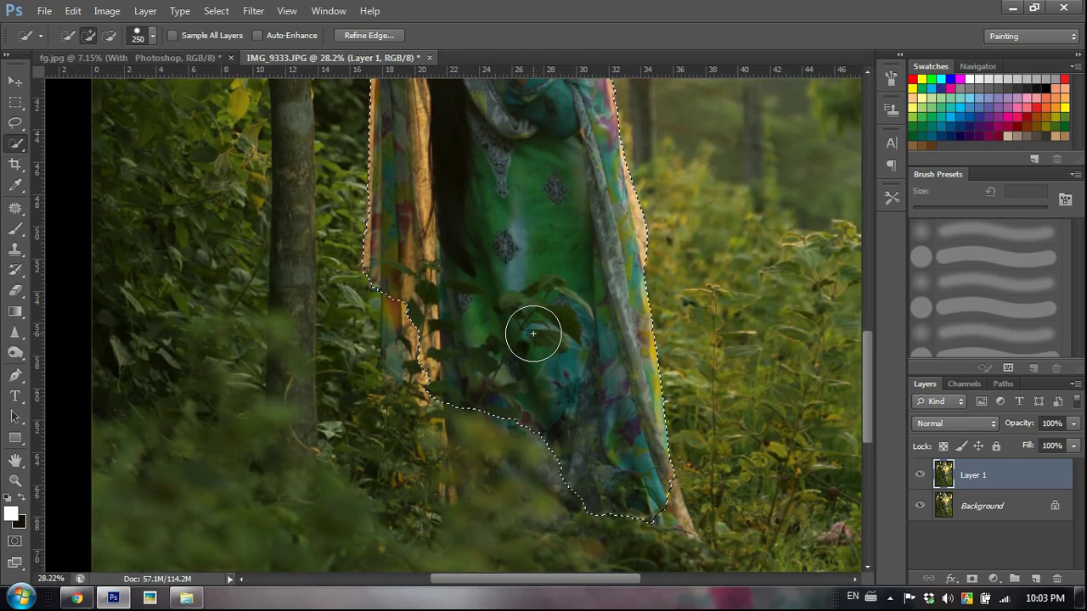
scroll(533, 332, down, 2)
mouse_move(533, 374)
mouse_down()
mouse_move(655, 476)
mouse_move(405, 271)
mouse_move(457, 334)
mouse_up()
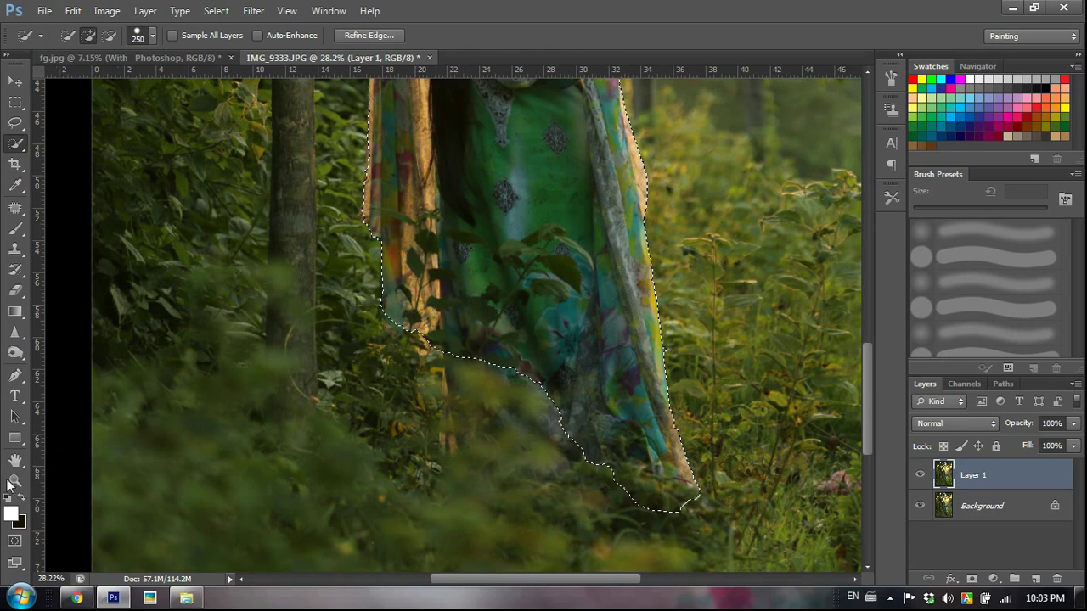
key(z)
drag(444, 405, 388, 311)
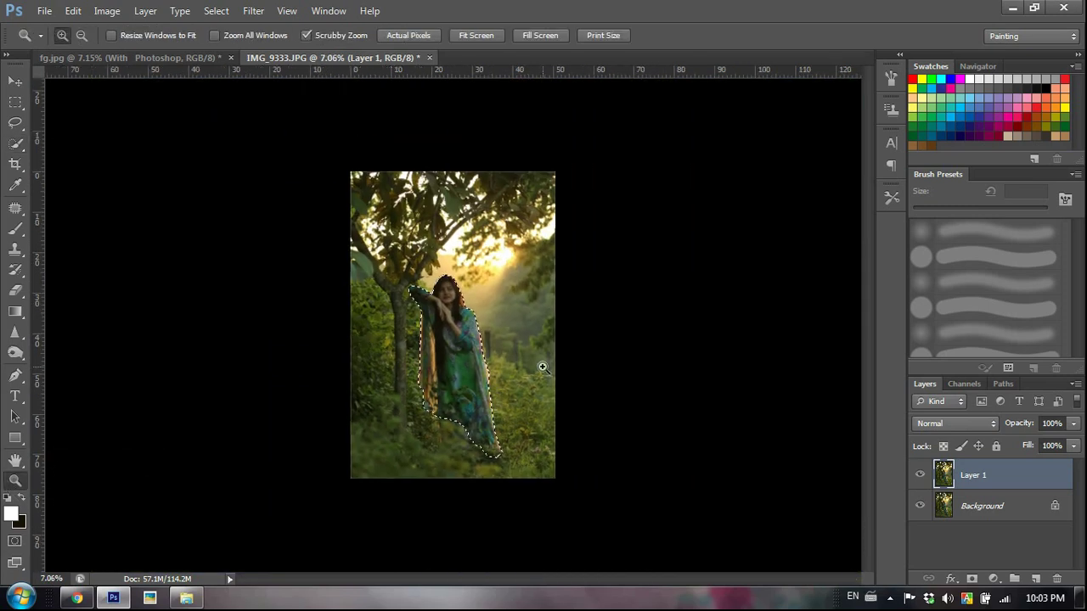
drag(480, 367, 529, 473)
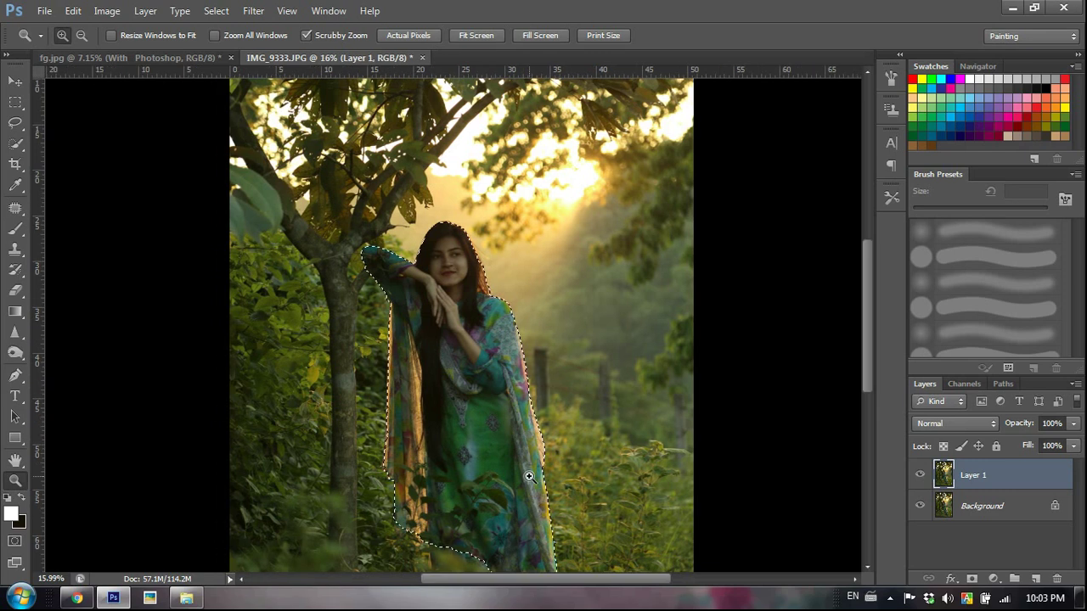
drag(502, 401, 522, 390)
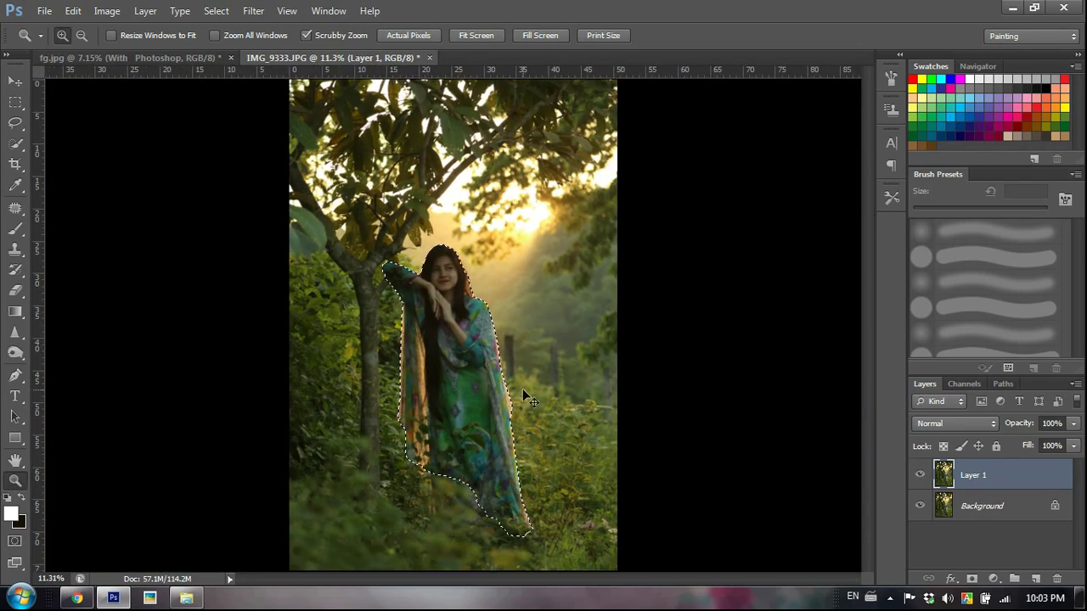
Copy the selected woman to a new layer and check the cutout by hiding and reshowing the layers beneath.
key(ctrl+j)
click(920, 507)
click(921, 536)
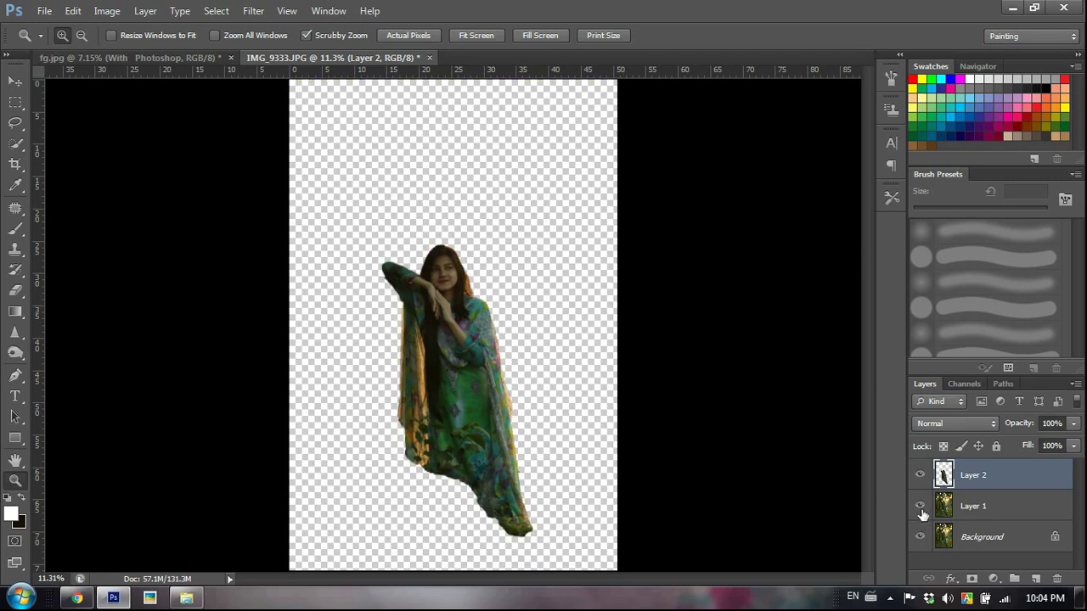
drag(920, 536, 920, 506)
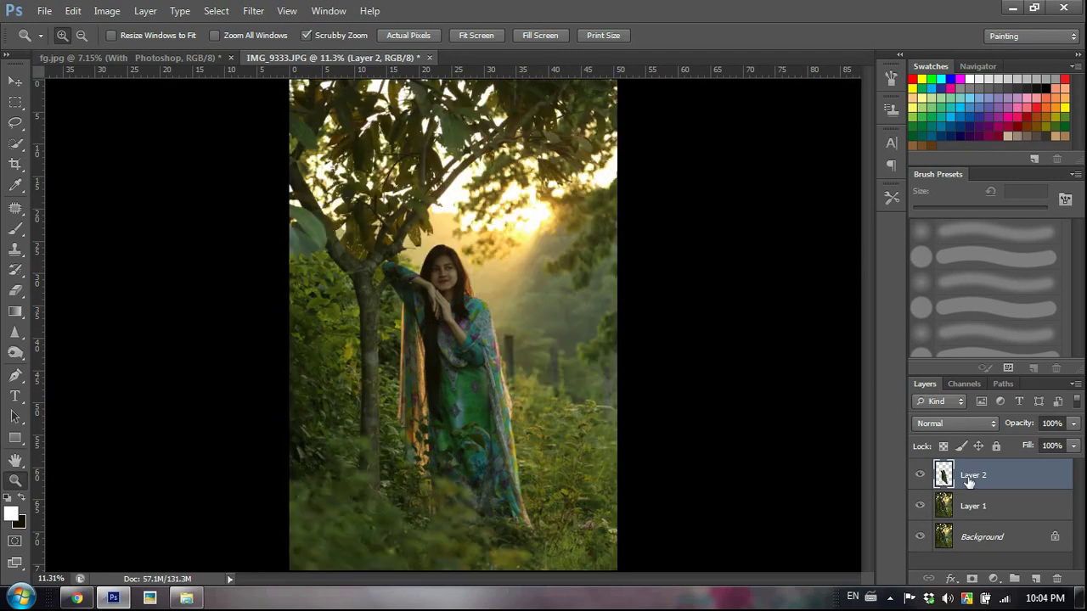
Add a Brightness/Contrast adjustment layer above Layer 2, masked to the selection of the woman.
drag(510, 355, 484, 330)
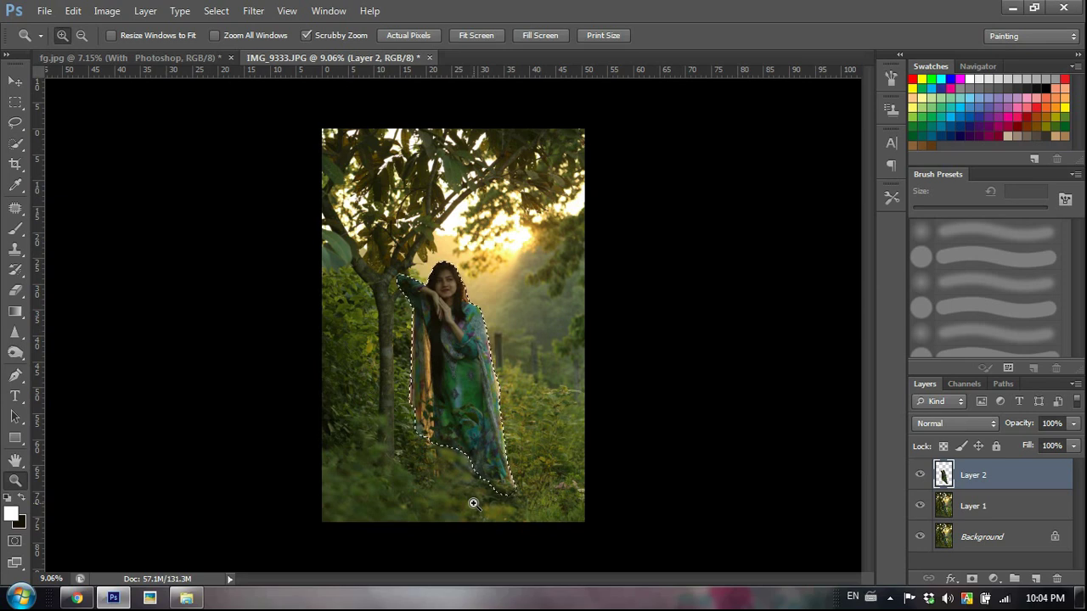
click(993, 578)
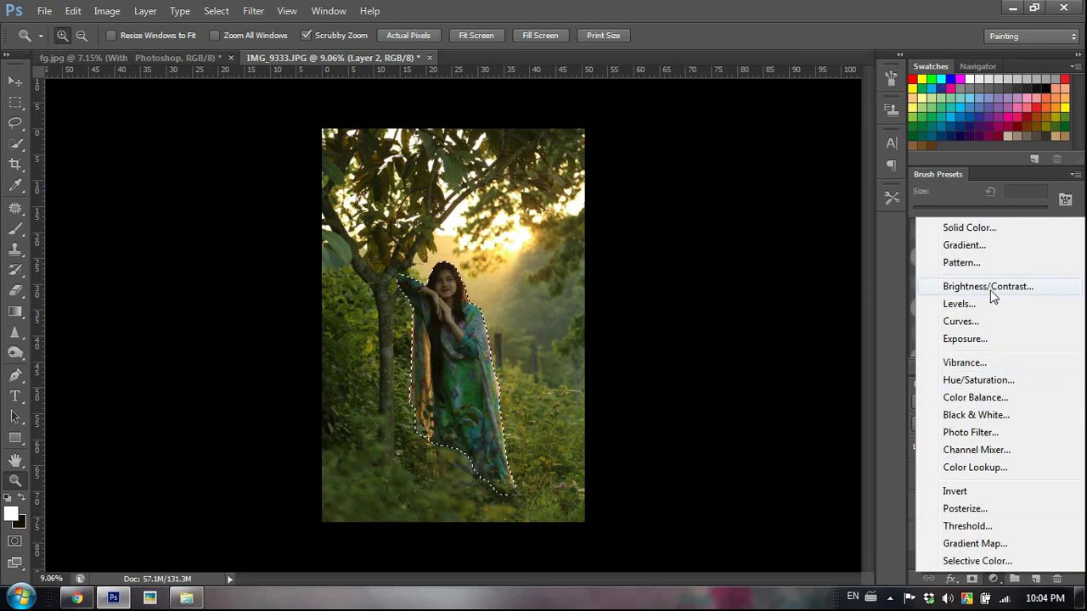
click(847, 495)
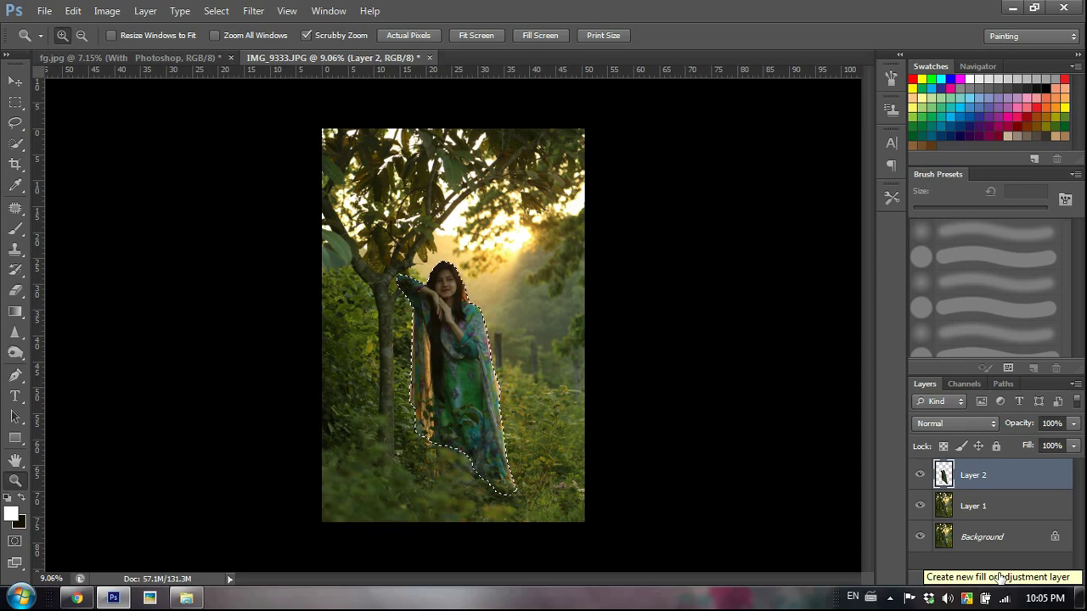
click(1000, 577)
click(960, 285)
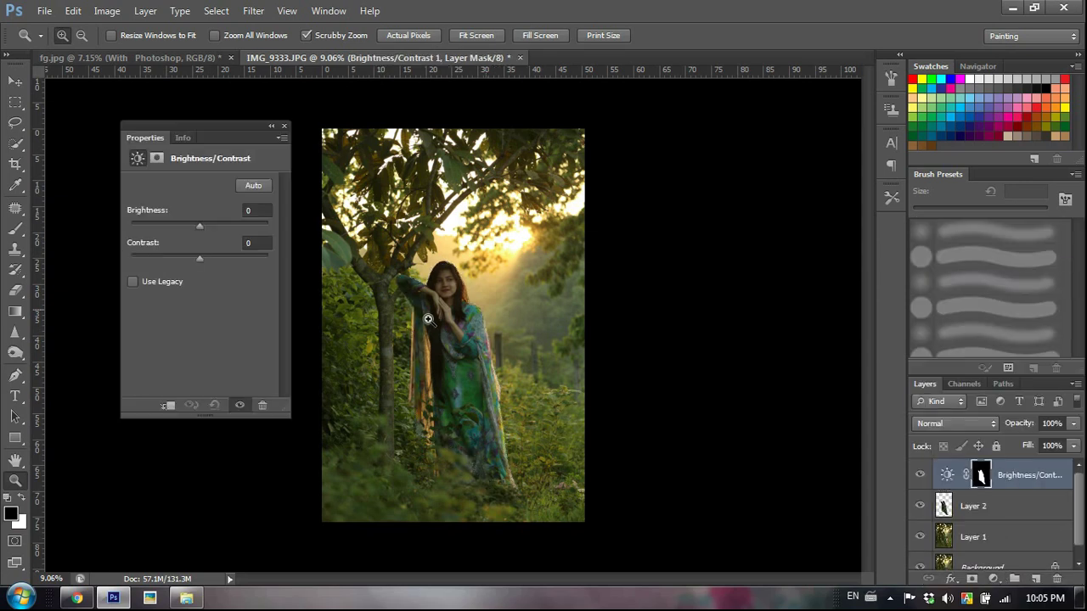
Raise the adjustment's brightness to about 59 and its contrast slightly, and compare the woman with and without it.
drag(203, 227, 224, 230)
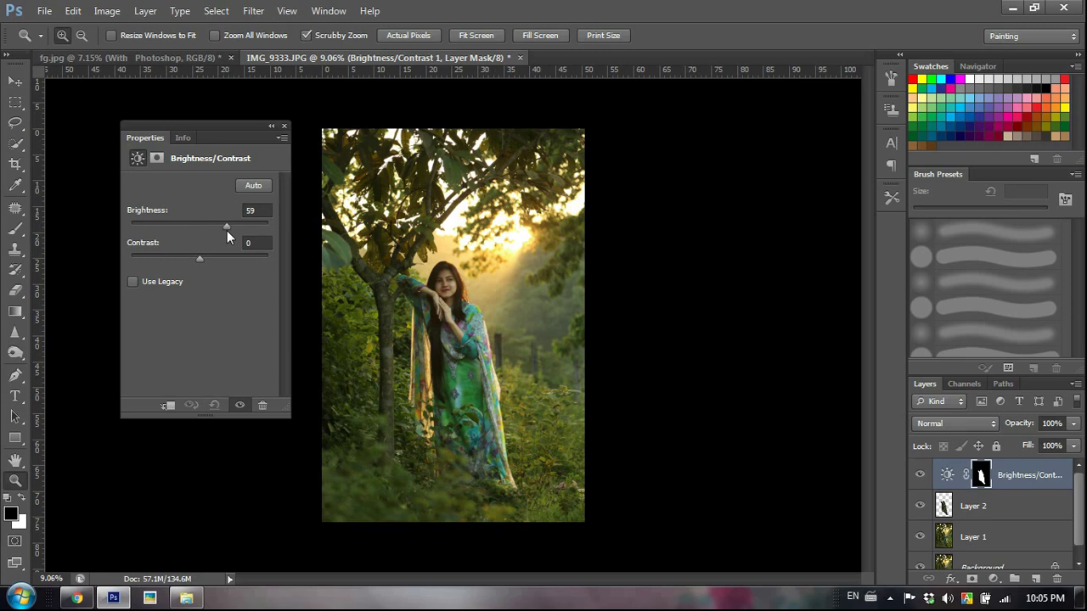
drag(199, 258, 209, 260)
click(920, 475)
click(920, 474)
click(283, 125)
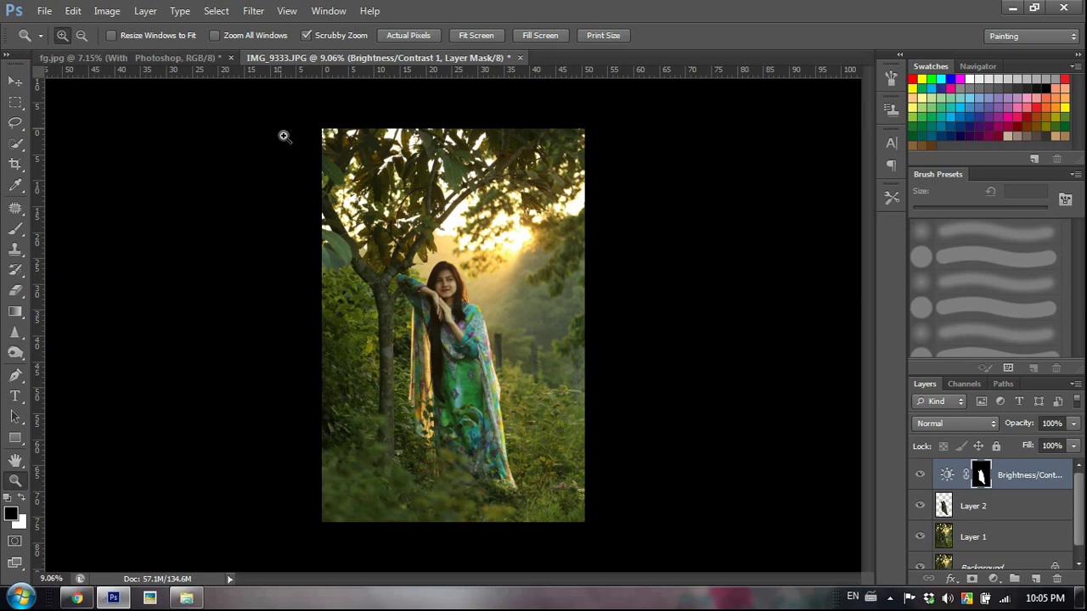
Paint black over the woman's dress on the Brightness/Contrast adjustment's mask with an 800 px brush at 35% opacity.
click(14, 231)
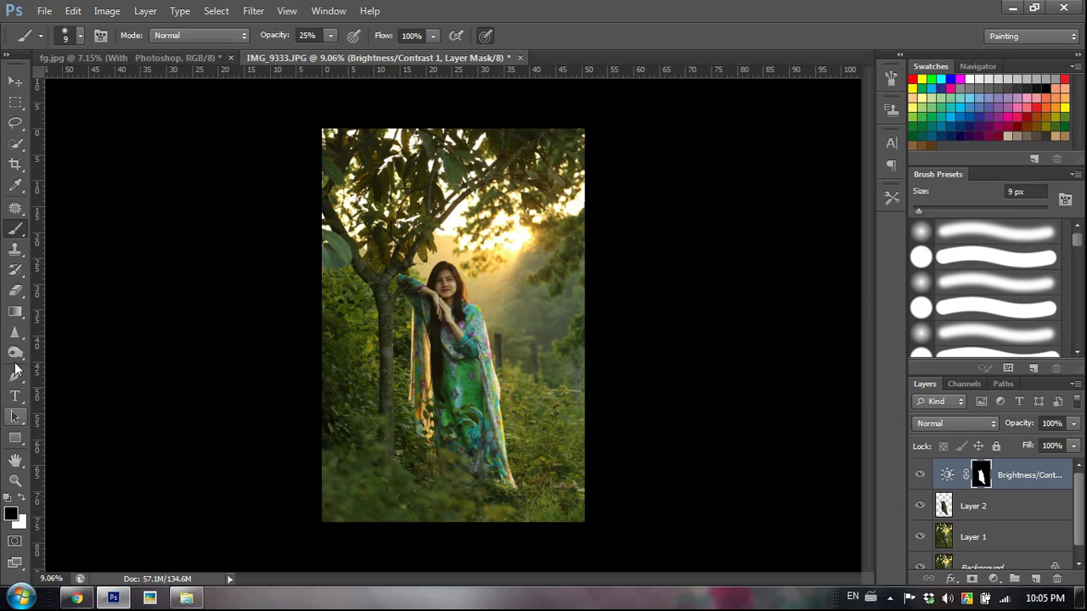
key(bracketright)
key(bracketright)
key(bracketright)
key(bracketright)
key(bracketright)
key(bracketright)
key(bracketright)
key(bracketright)
key(bracketright)
key(bracketright)
key(bracketright)
key(bracketright)
key(bracketright)
key(bracketright)
key(bracketright)
key(bracketright)
key(bracketright)
key(bracketright)
key(bracketright)
key(bracketright)
key(bracketright)
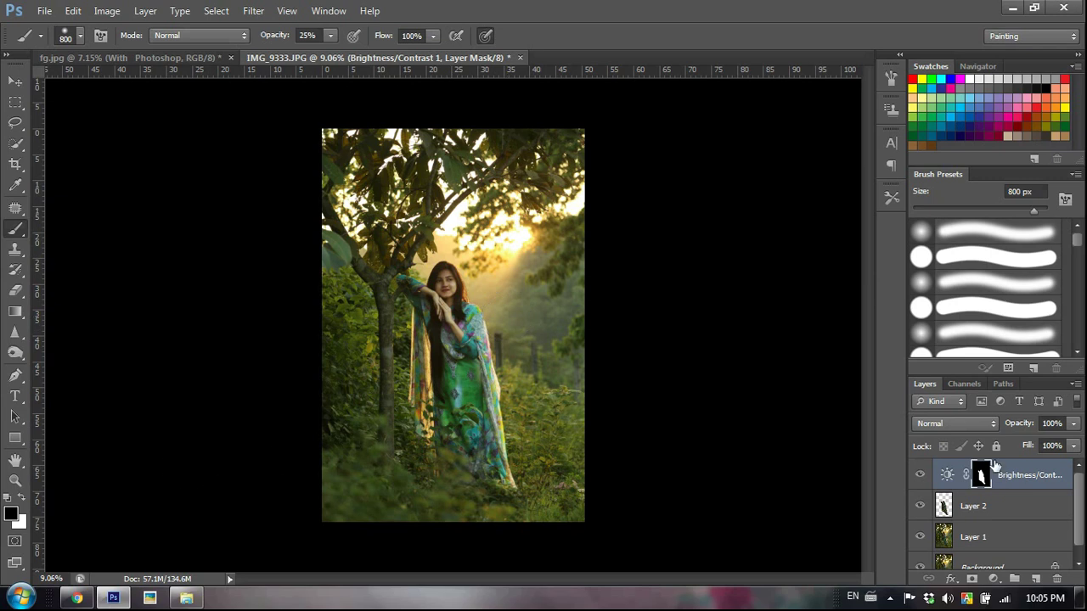
click(947, 477)
click(981, 475)
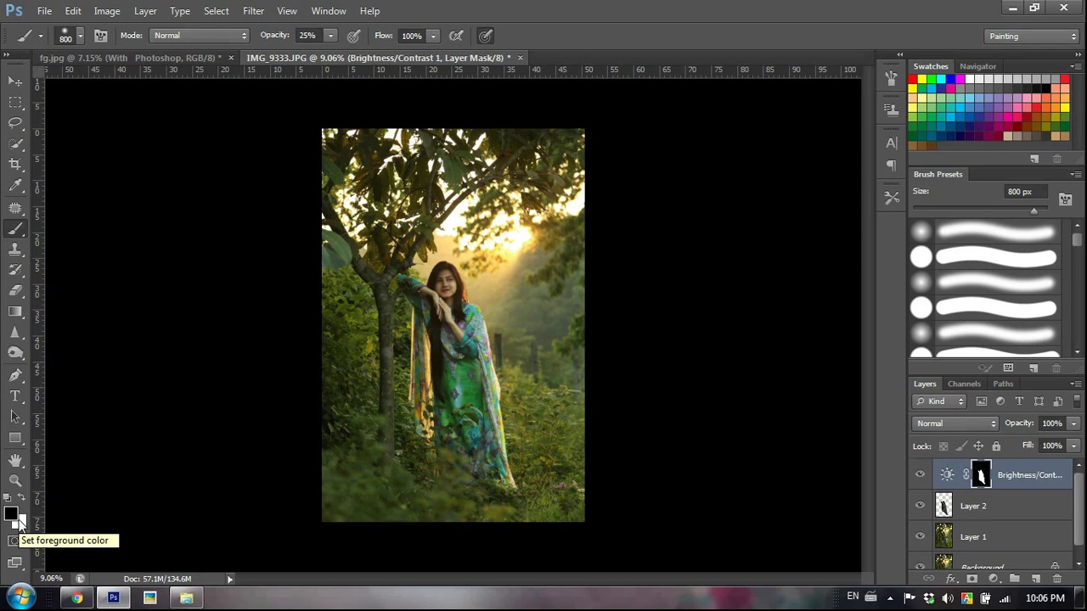
key(x)
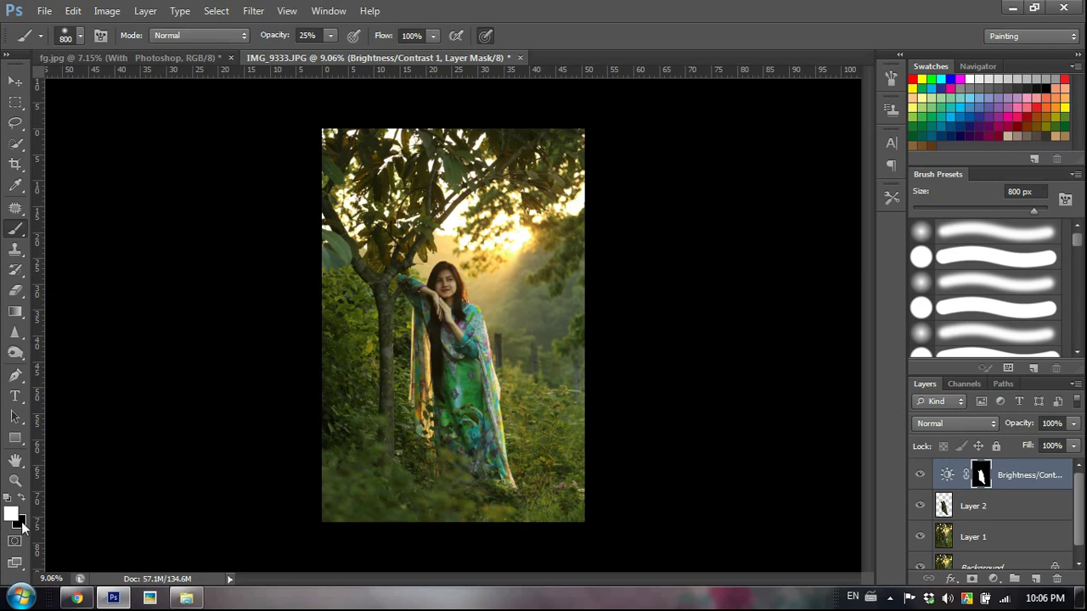
key(x)
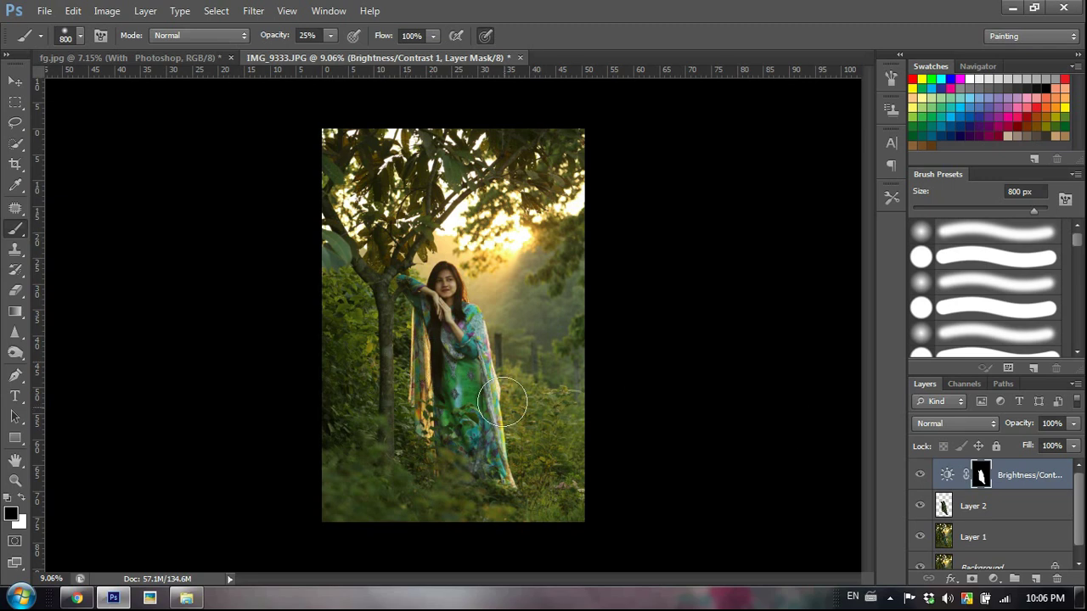
drag(330, 36, 365, 50)
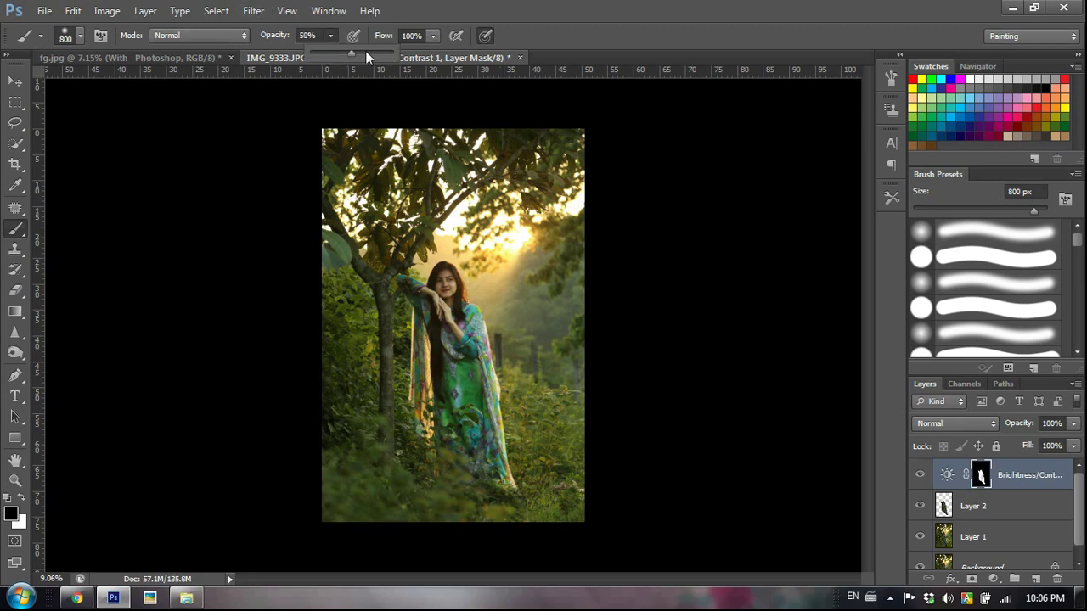
mouse_move(486, 374)
mouse_down()
mouse_move(475, 427)
mouse_move(432, 433)
mouse_move(464, 409)
mouse_up()
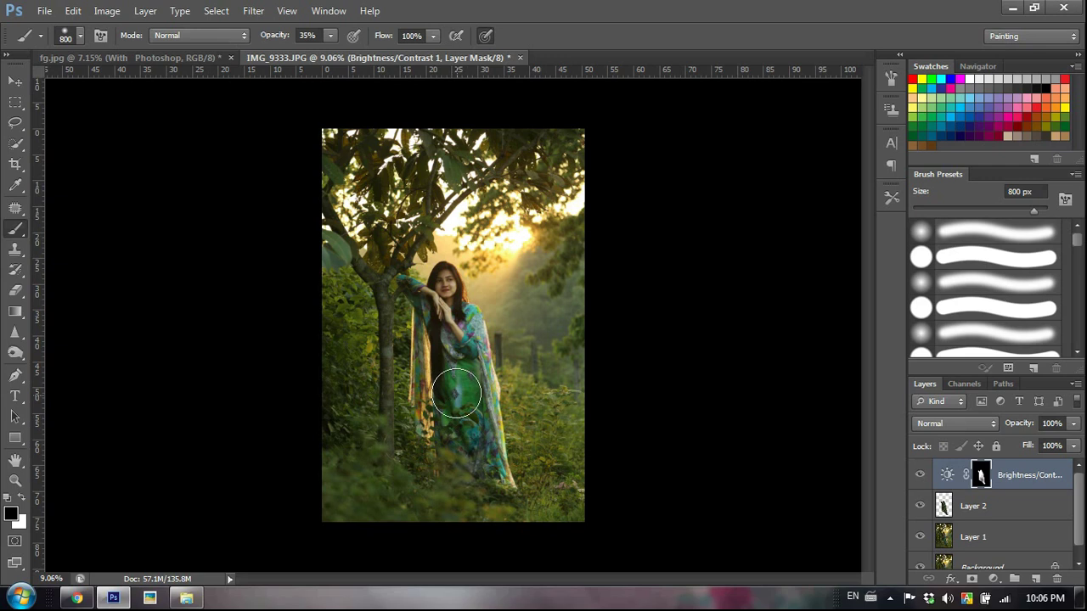
Mask out the brightening around the scarf, shoulder and sleeve with a smaller black brush of 300 px, raising its opacity to 75%.
key(bracketleft)
key(bracketleft)
key(bracketleft)
key(bracketleft)
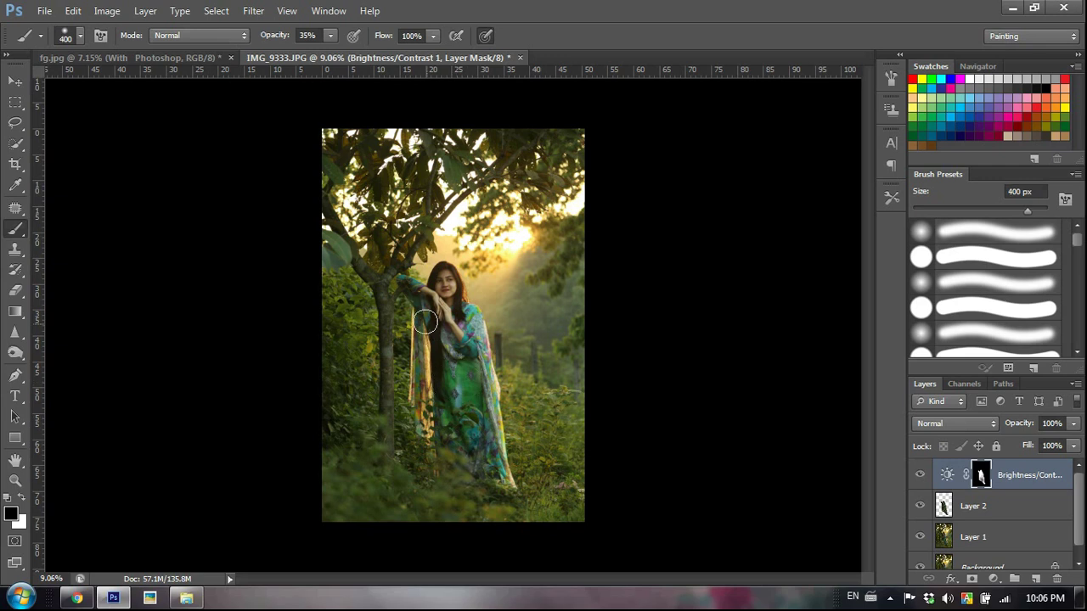
key(bracketleft)
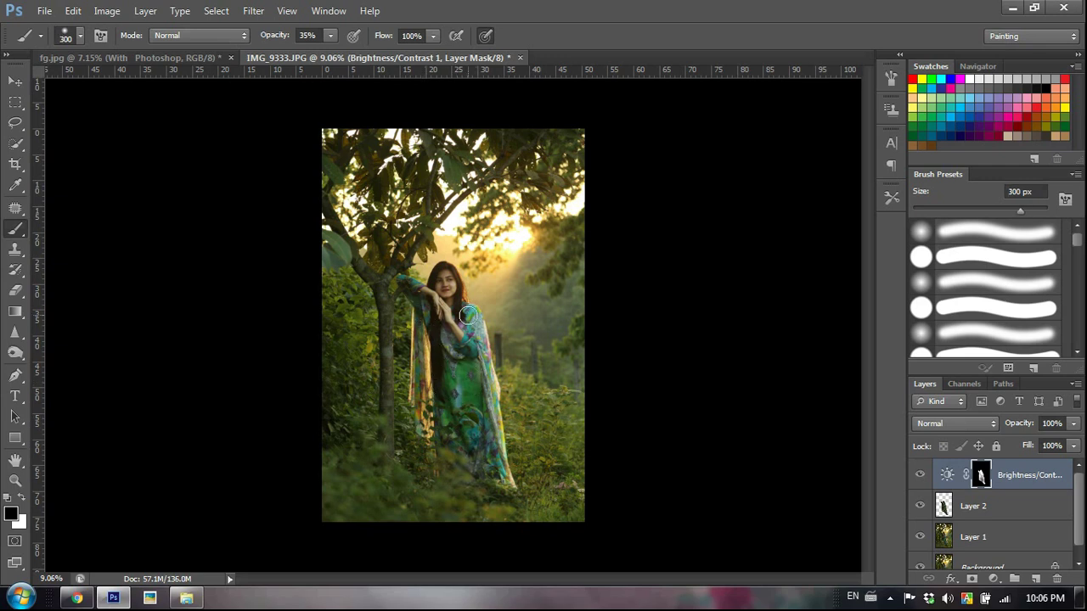
key(7)
key(5)
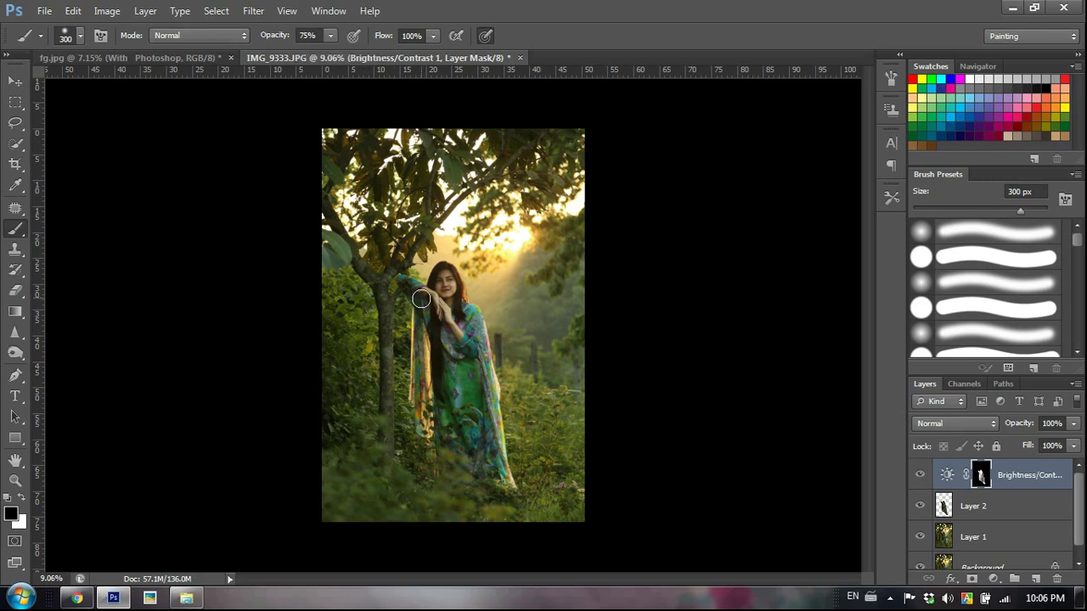
Enlarge the brush to 900 px and mask out the brightening around the dress's hem.
click(15, 480)
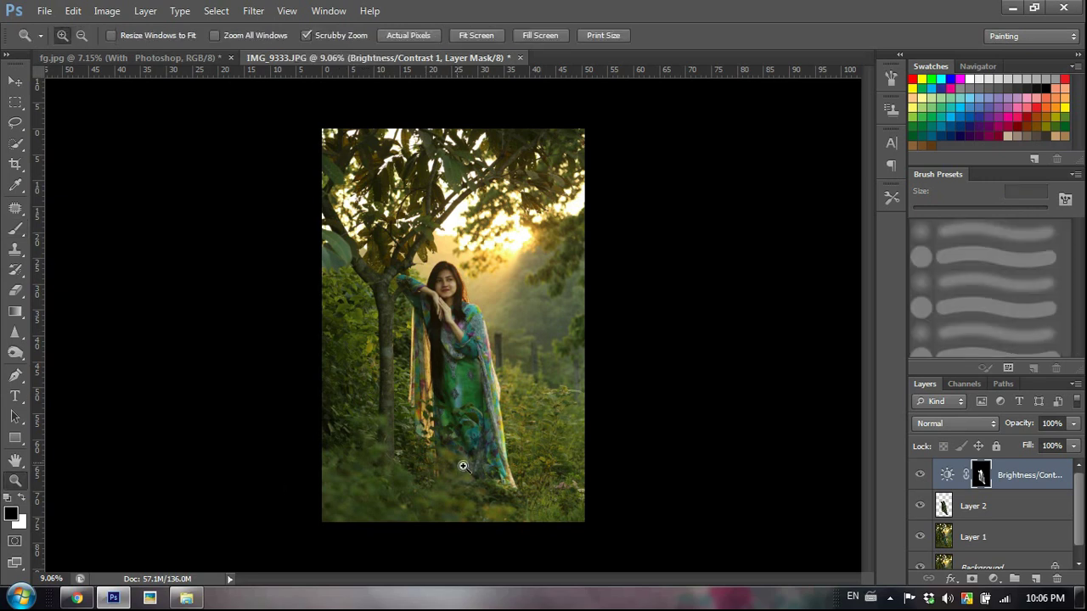
click(14, 229)
key(bracketright)
key(bracketright)
key(bracketright)
key(bracketright)
key(bracketright)
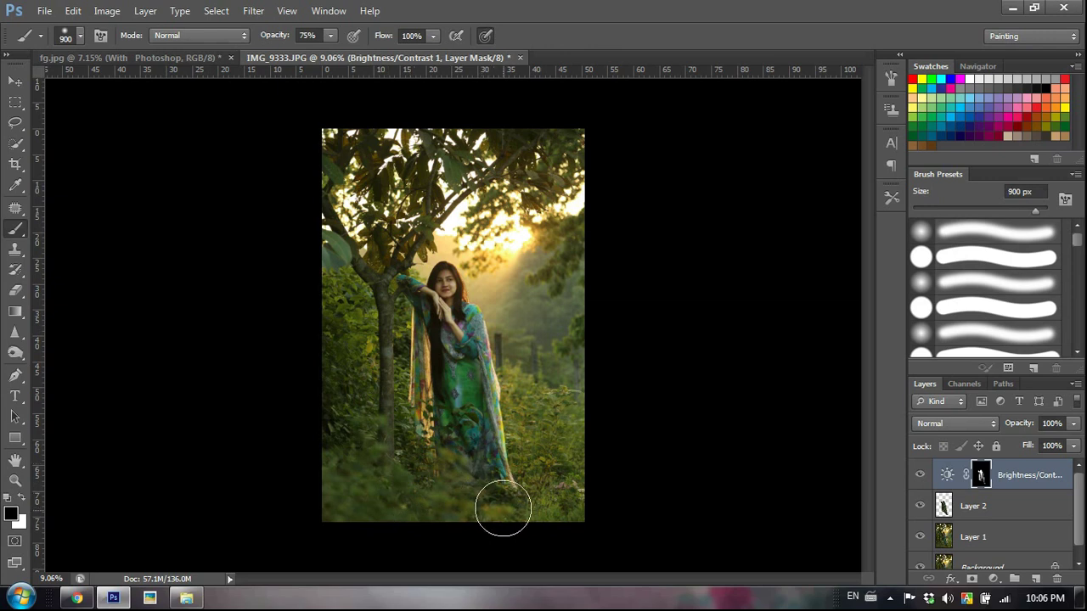
Compare the woman with and without the brightness adjustment, both from afar and closer up.
click(14, 480)
alt+click(502, 319)
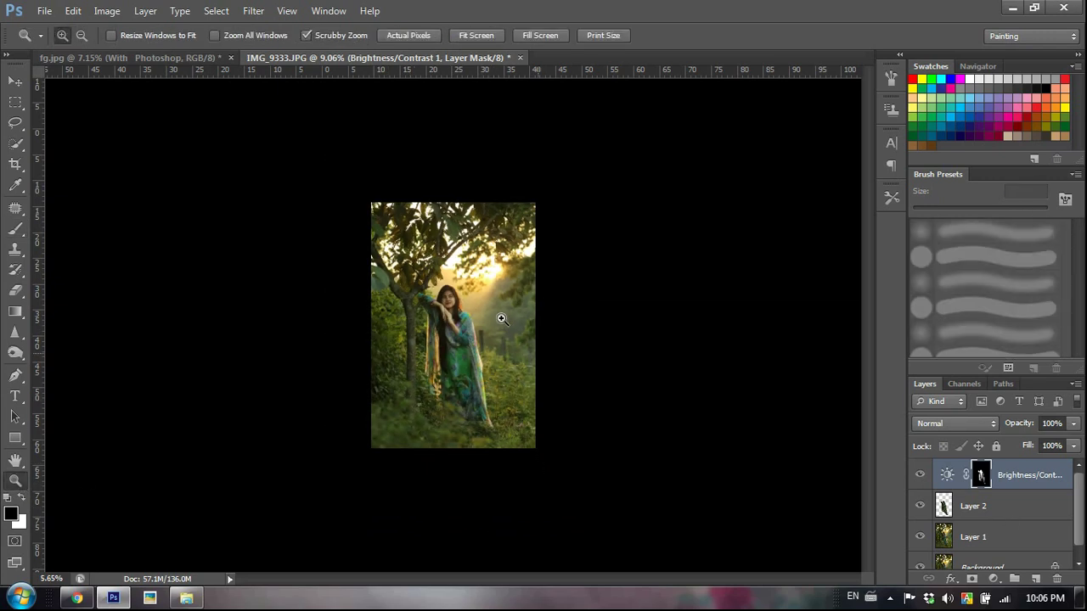
click(920, 475)
click(920, 475)
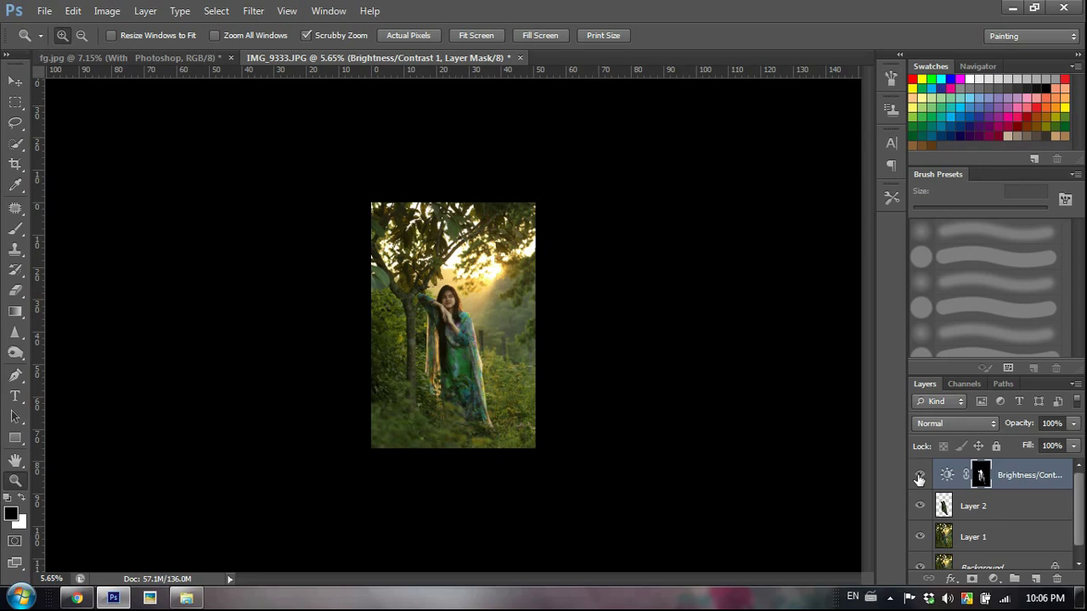
drag(499, 339, 524, 405)
click(920, 476)
click(919, 476)
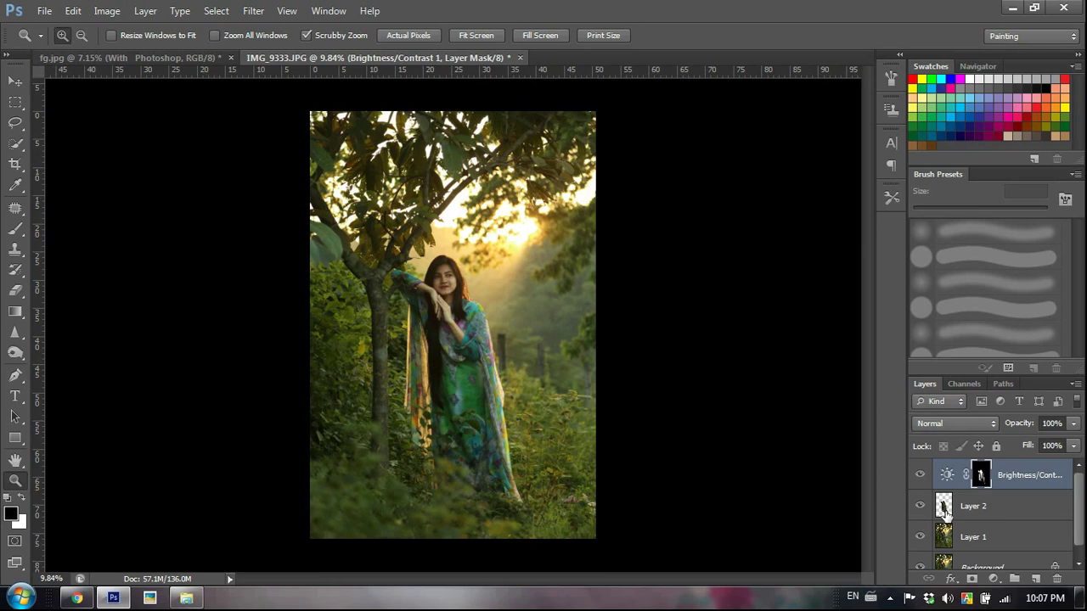
Load the woman's outline from Layer 2 as a selection and invert it to select the background around her.
click(946, 507)
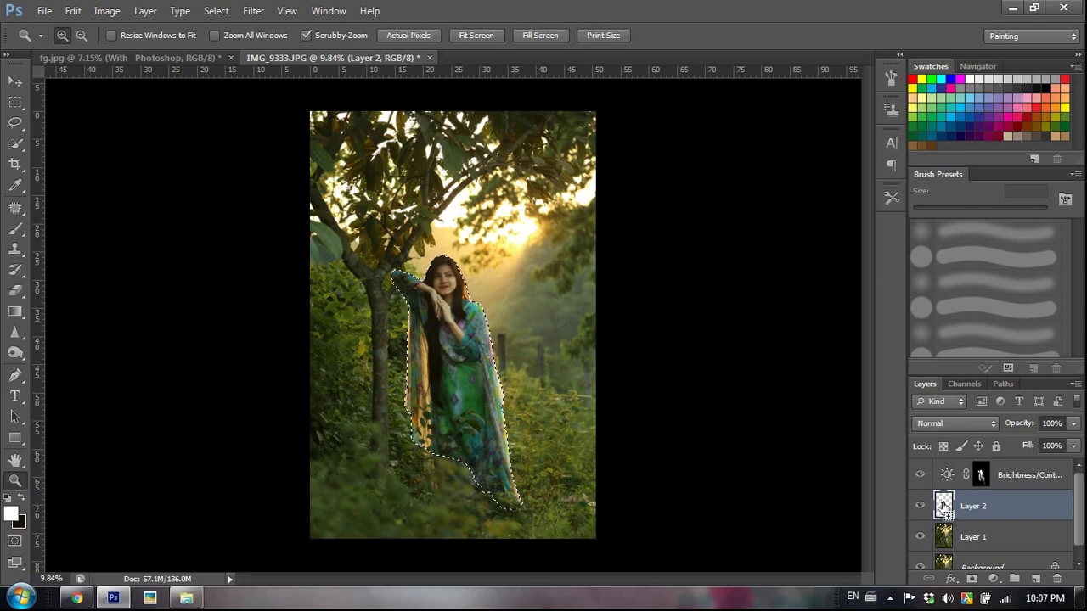
key(ctrl+shift+i)
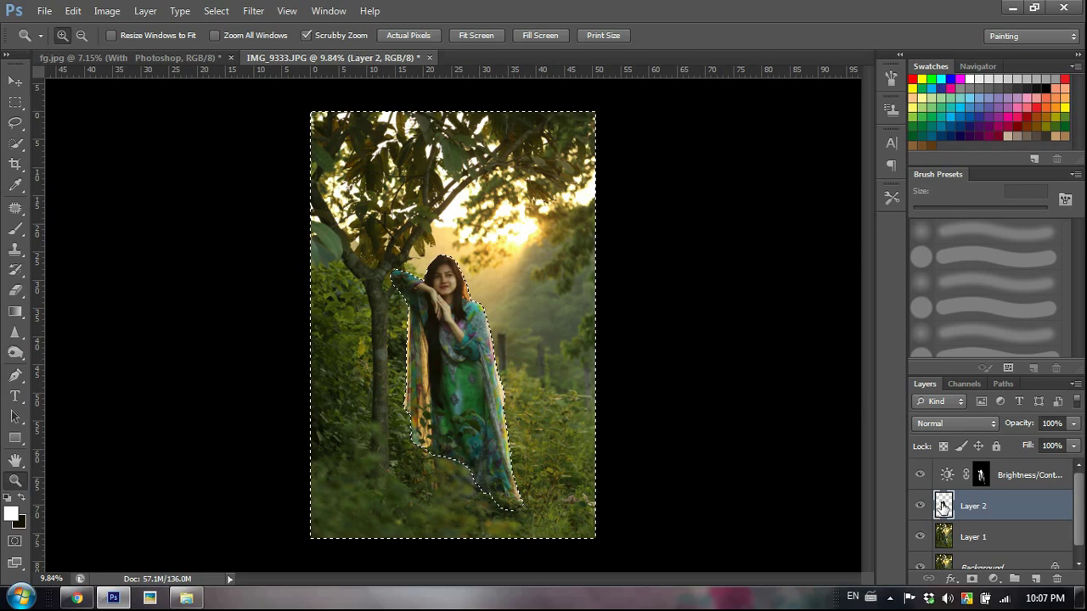
click(17, 124)
right_click(439, 193)
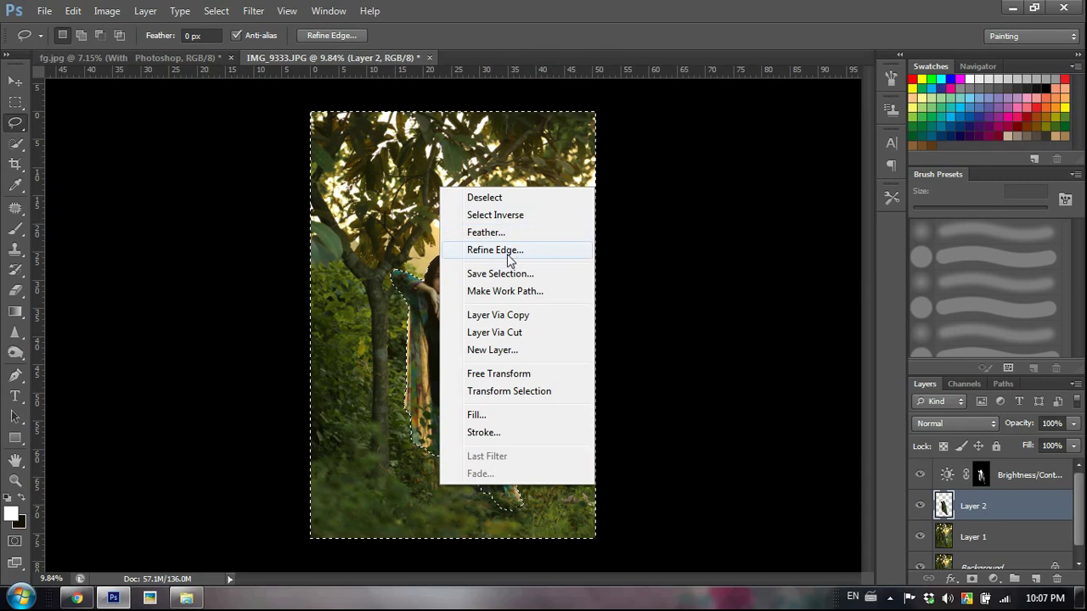
click(489, 216)
right_click(462, 289)
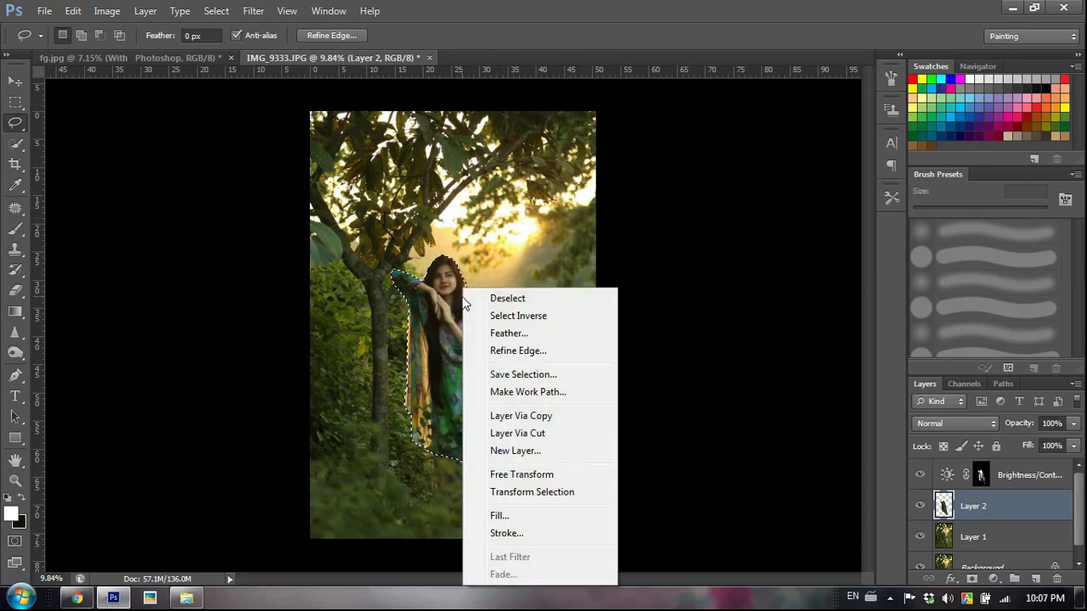
click(524, 317)
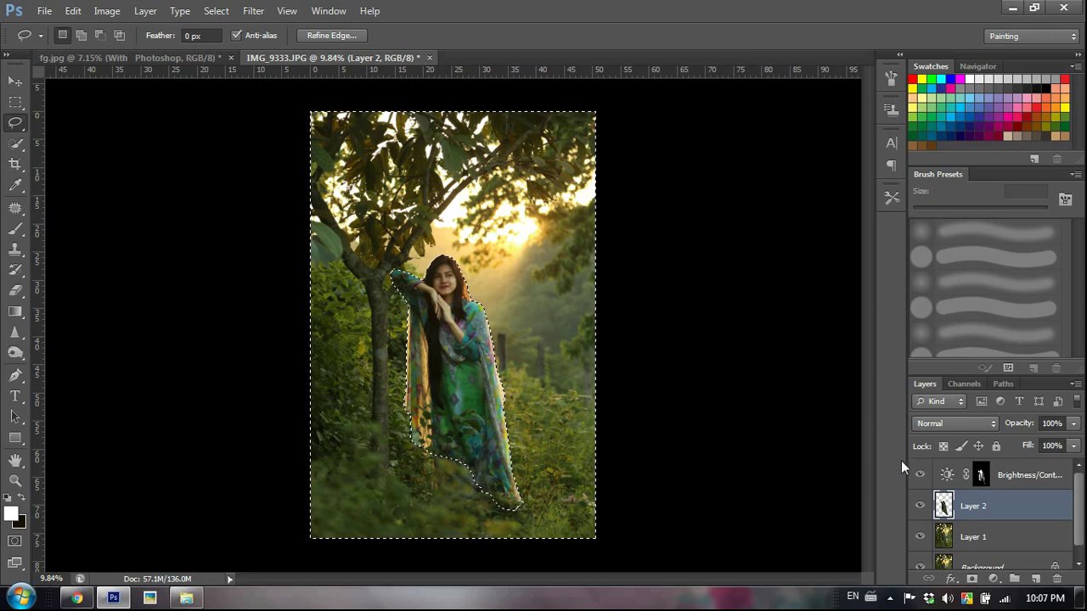
Add a second Brightness/Contrast adjustment on top for the selected background, set its brightness to -30, and compare the image with and without it.
click(981, 475)
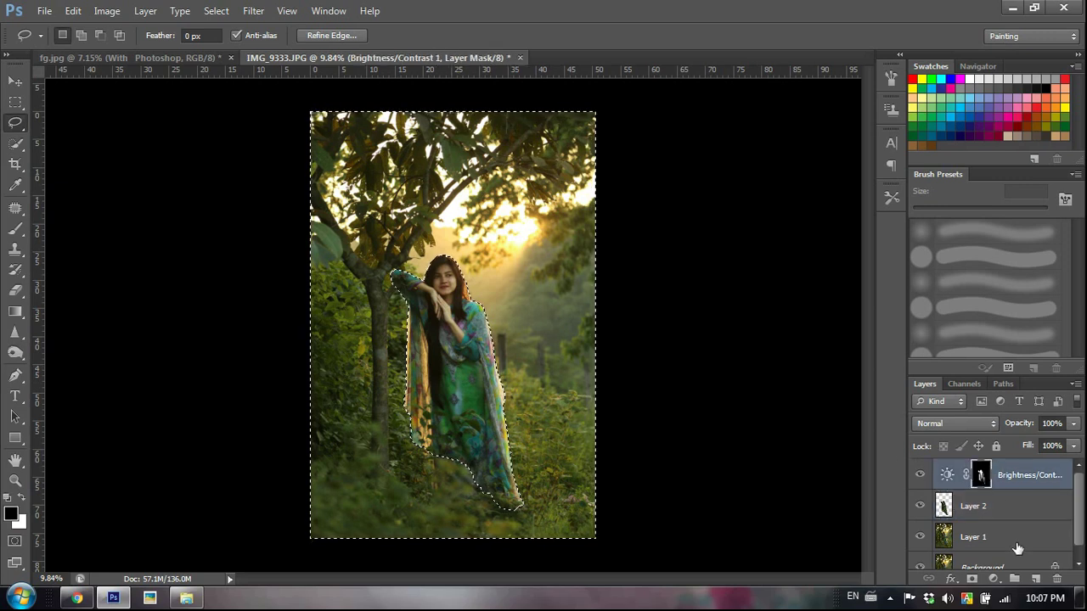
click(995, 579)
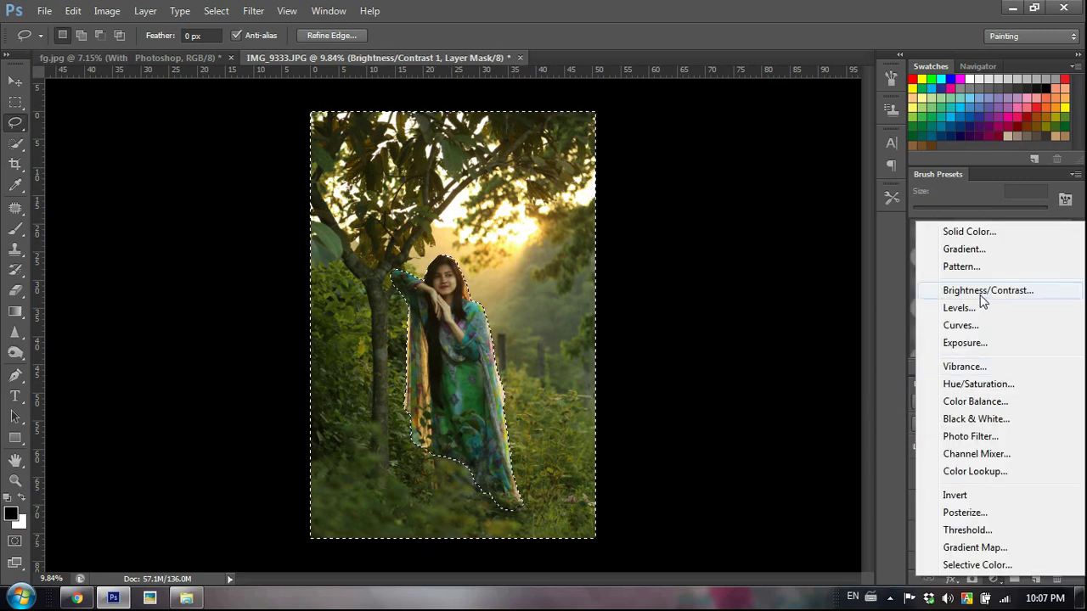
click(982, 295)
mouse_move(185, 223)
mouse_down()
mouse_move(165, 226)
mouse_move(186, 225)
mouse_up()
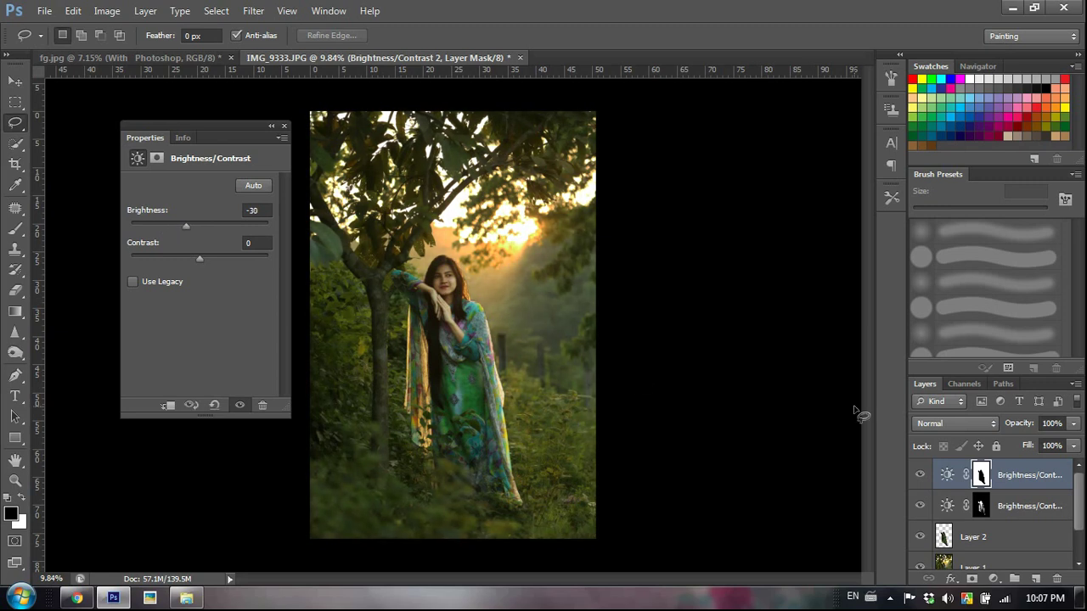
click(919, 474)
click(920, 475)
click(285, 128)
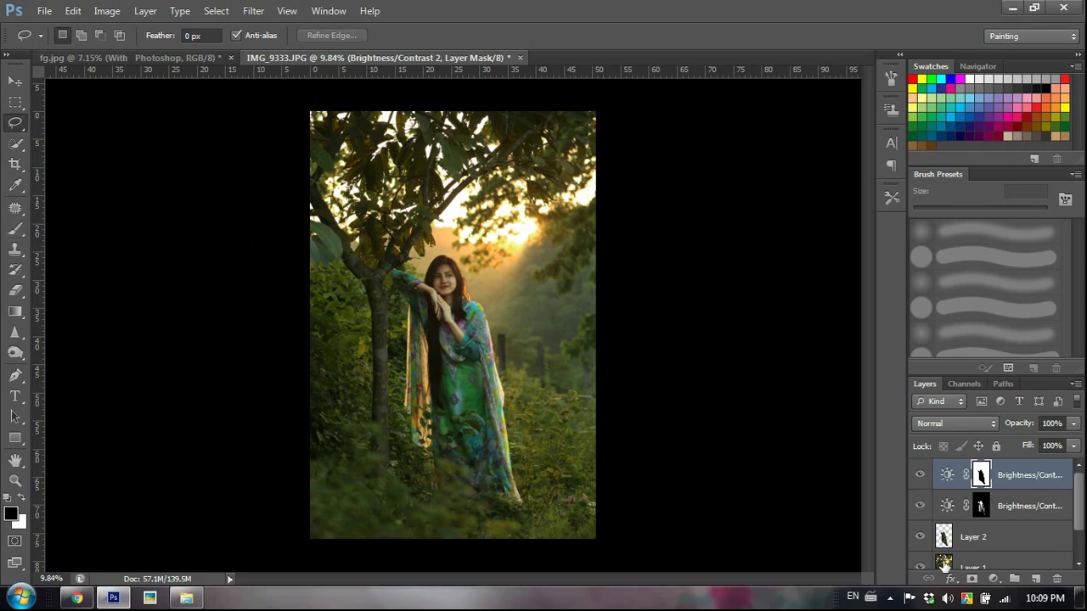
Select the bright sky areas between the leaves on Layer 1 with Color Range, using sampled colors and a fuzziness of 69.
click(946, 566)
scroll(976, 535, down, 1)
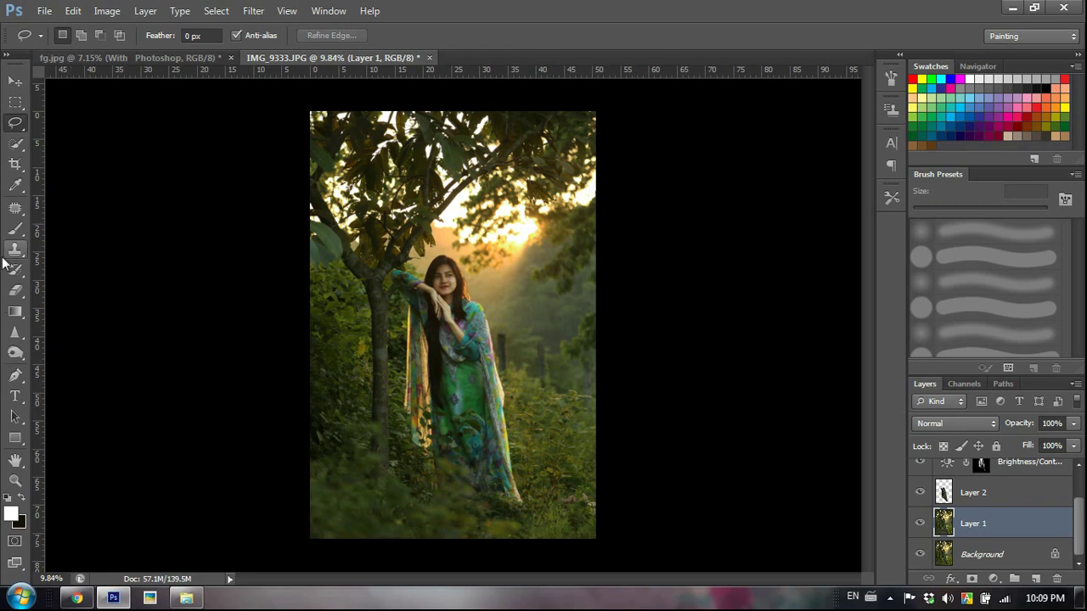
click(15, 229)
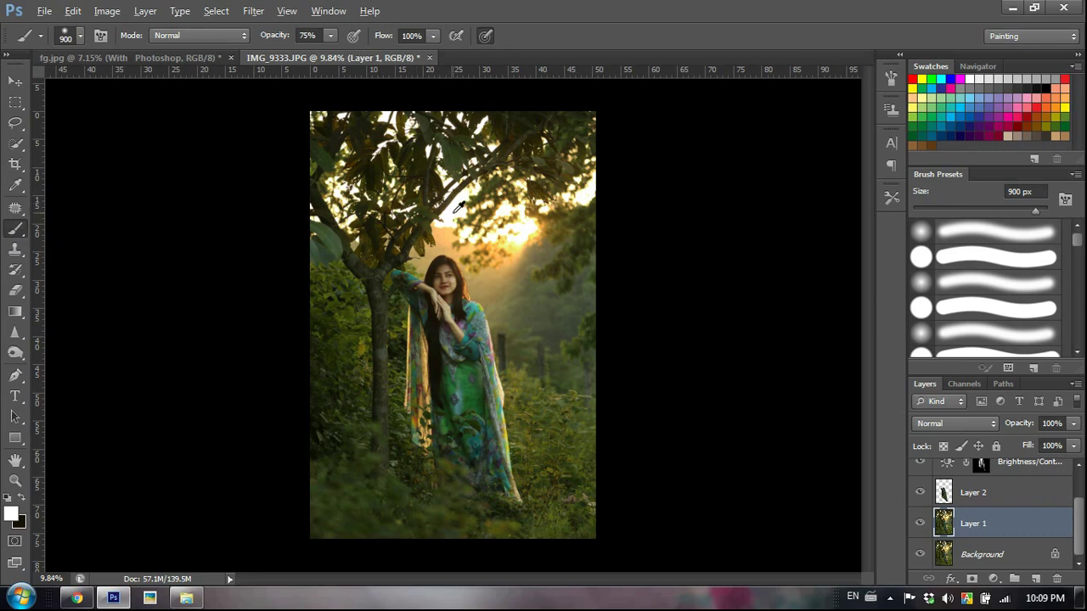
click(215, 12)
click(214, 146)
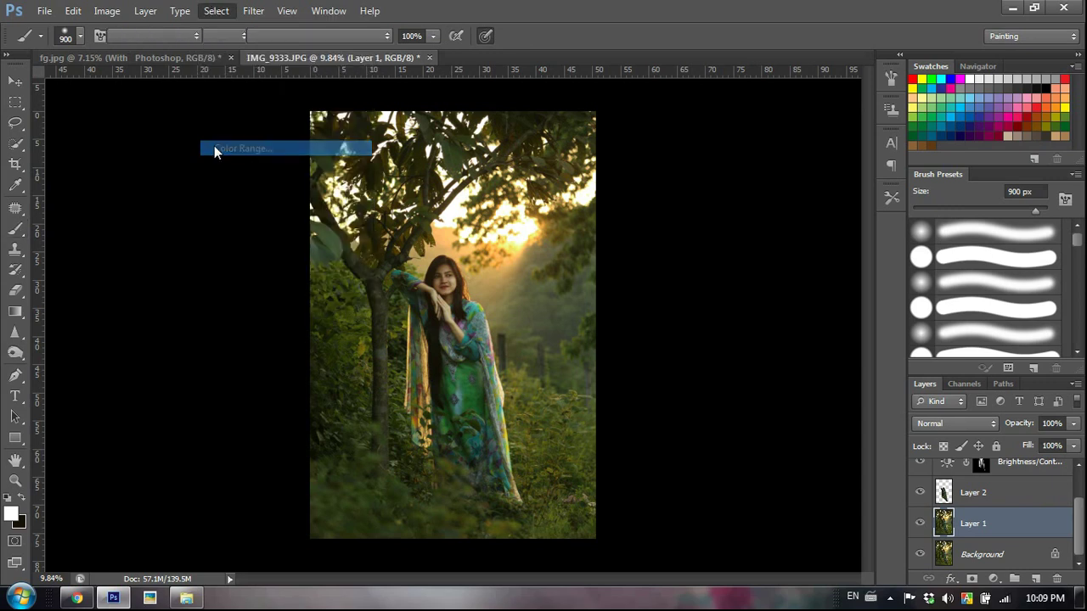
click(161, 235)
drag(166, 242, 139, 248)
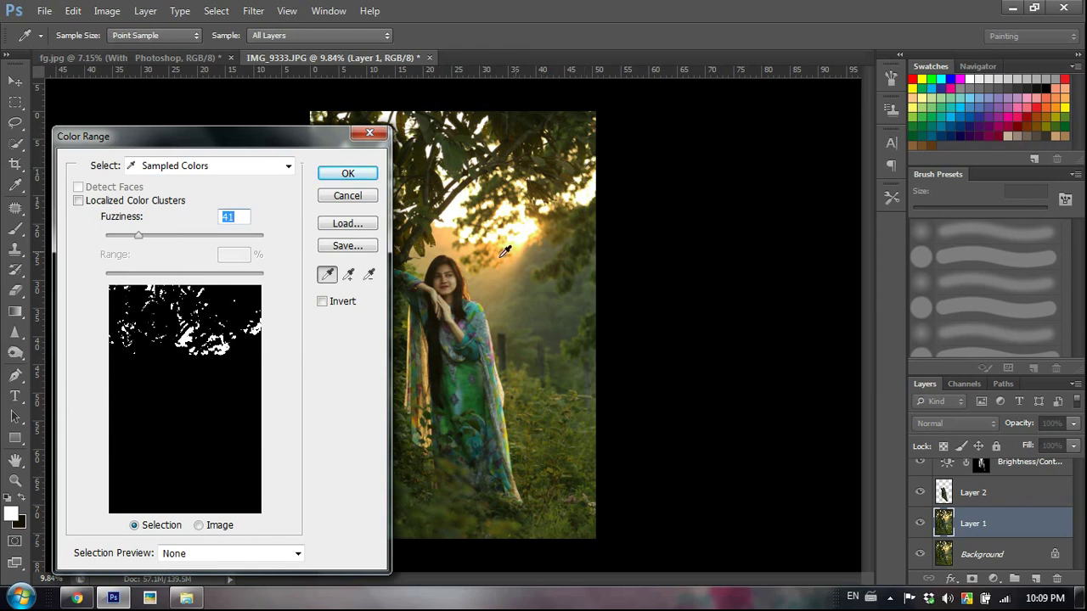
drag(139, 240, 283, 245)
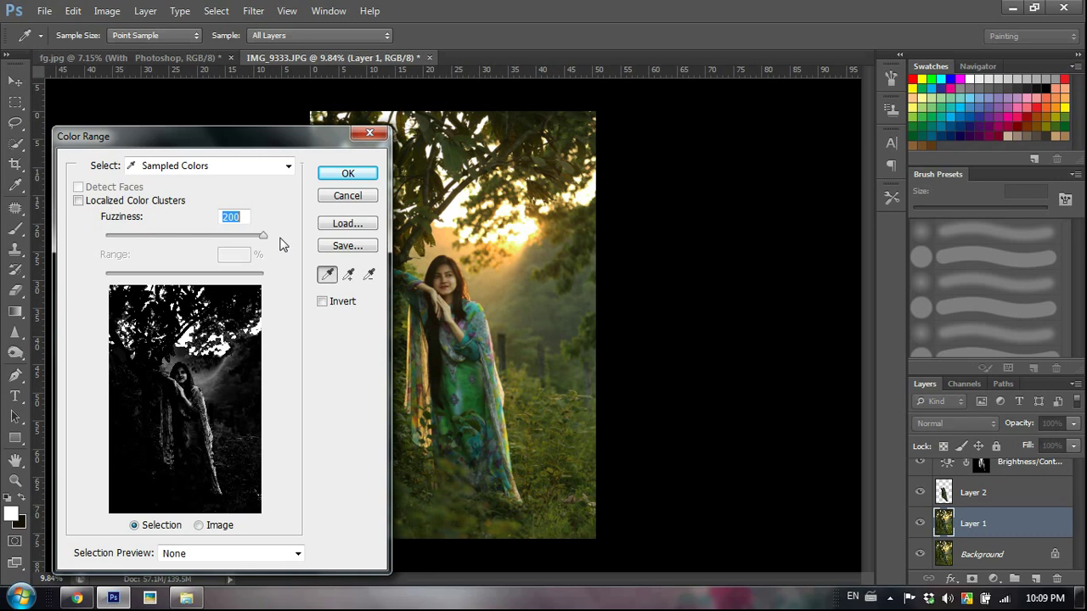
drag(283, 245, 167, 255)
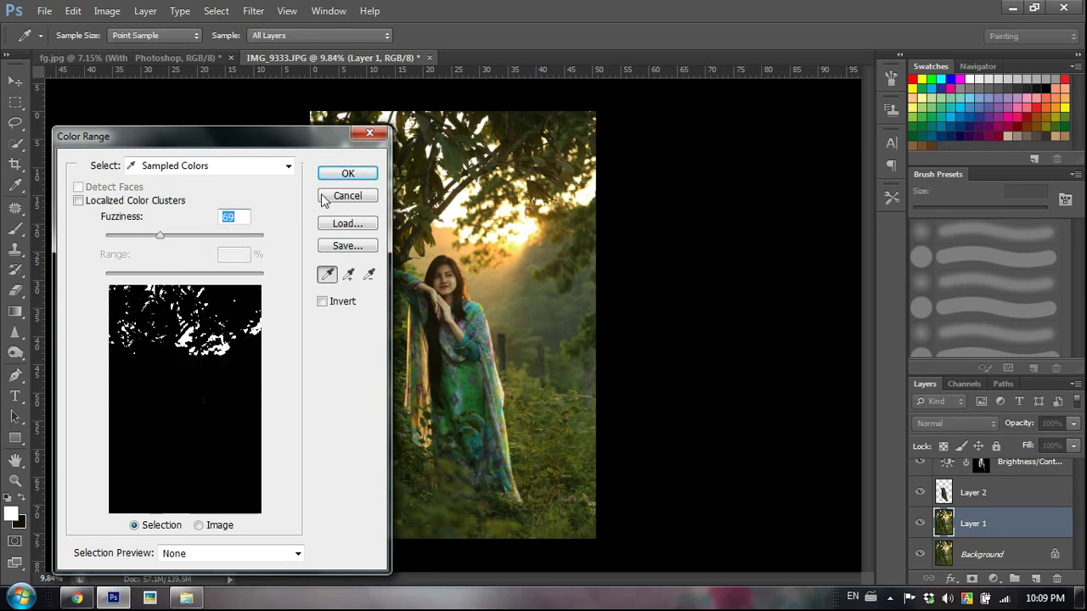
click(345, 174)
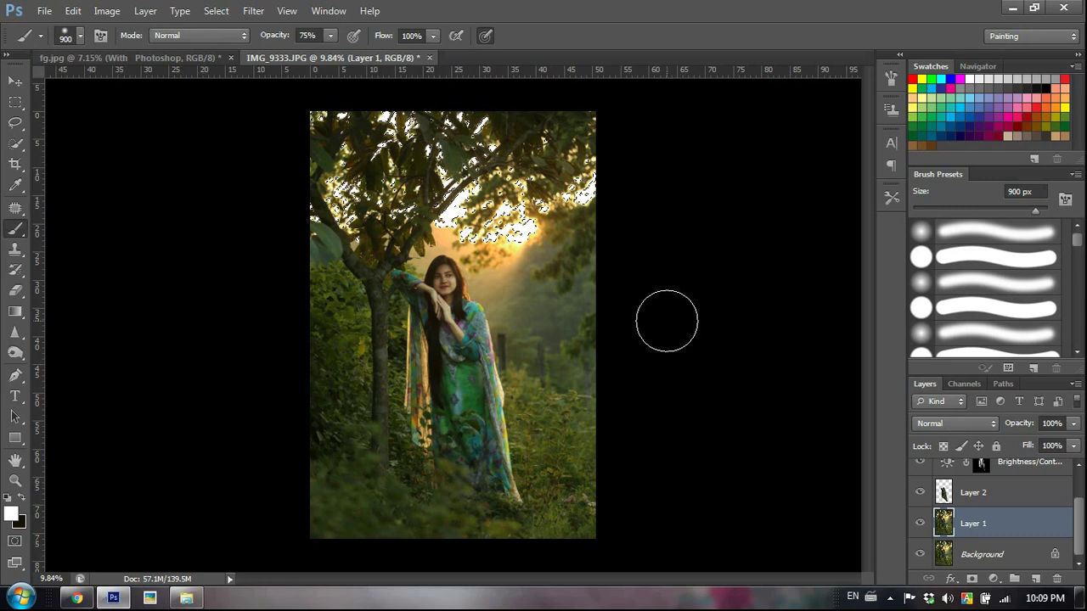
Add a Solid Color fill layer for the selected sky areas above the topmost Brightness/Contrast adjustment layer.
click(15, 480)
drag(552, 416, 582, 480)
drag(478, 259, 470, 359)
scroll(584, 431, down, 4)
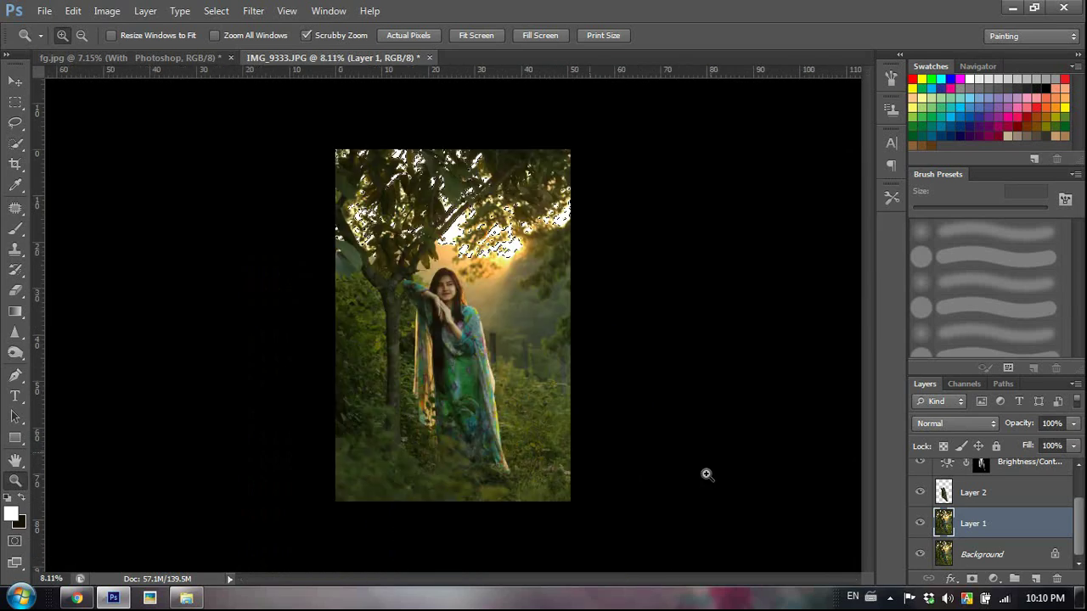
scroll(970, 523, up, 2)
click(982, 479)
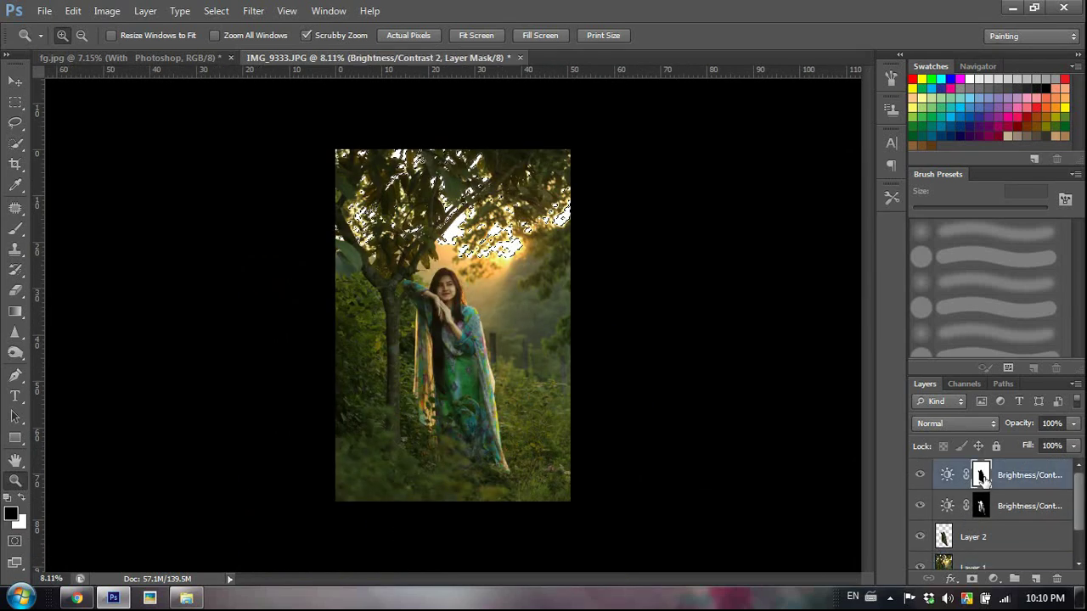
click(991, 577)
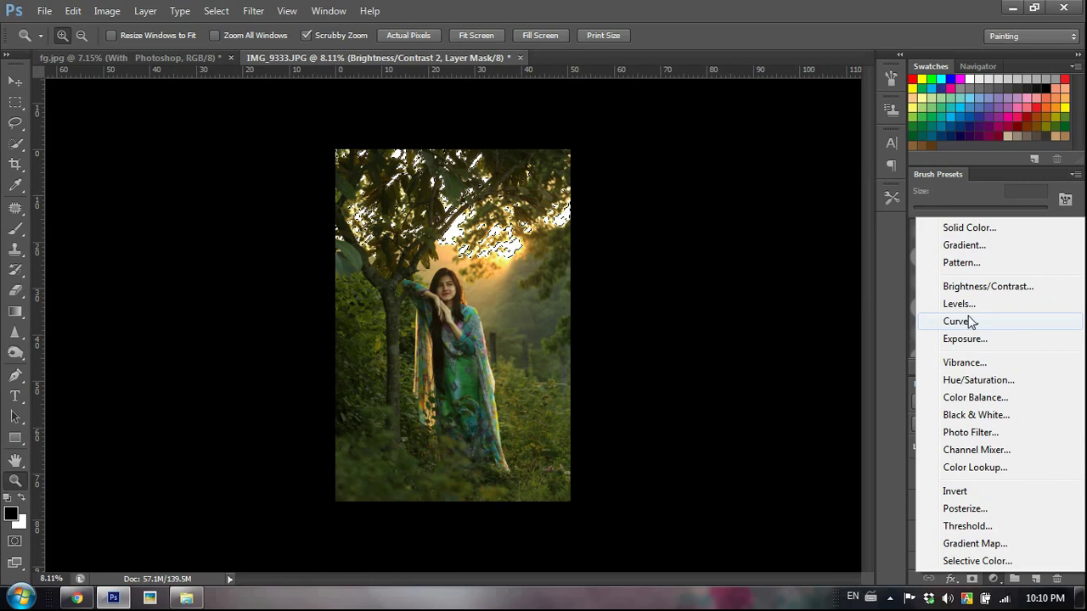
click(961, 229)
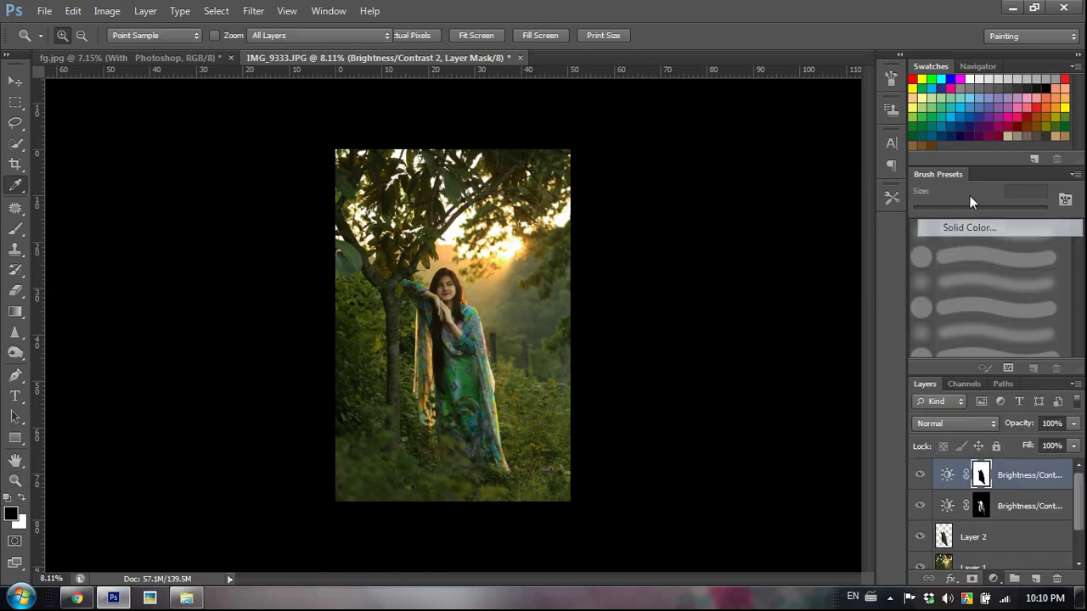
Set the sky fill to the pale yellow fde79a and accept the color.
drag(627, 441, 681, 528)
click(704, 527)
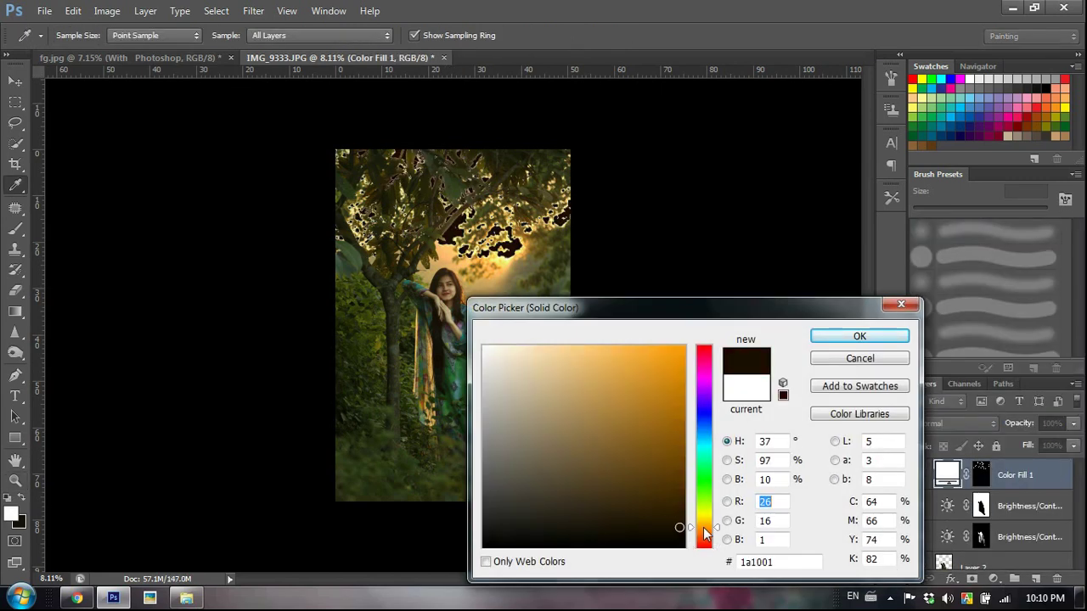
click(652, 355)
click(704, 522)
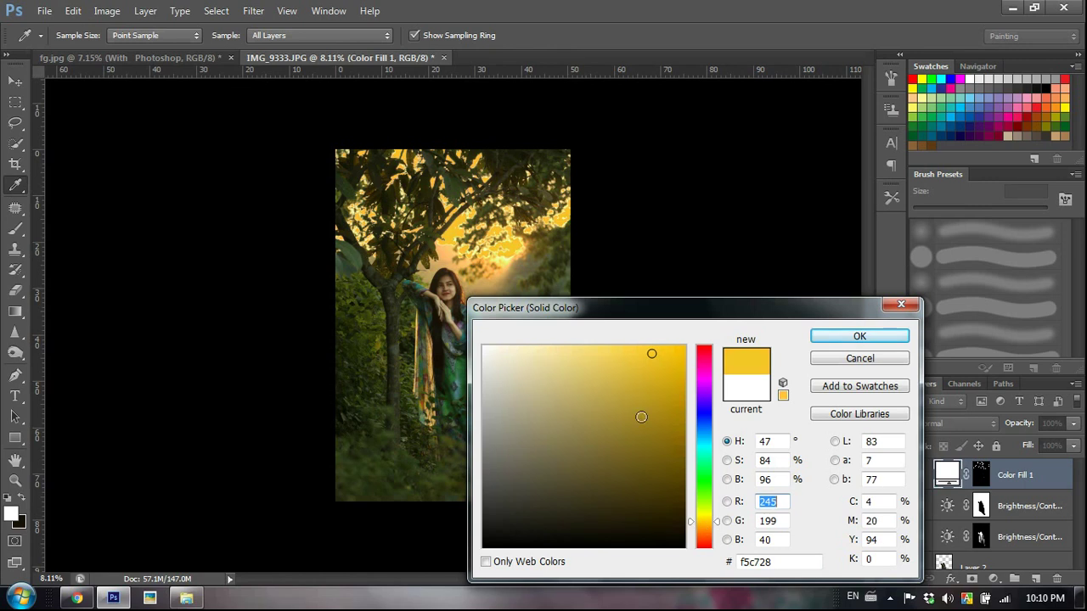
drag(609, 349, 589, 348)
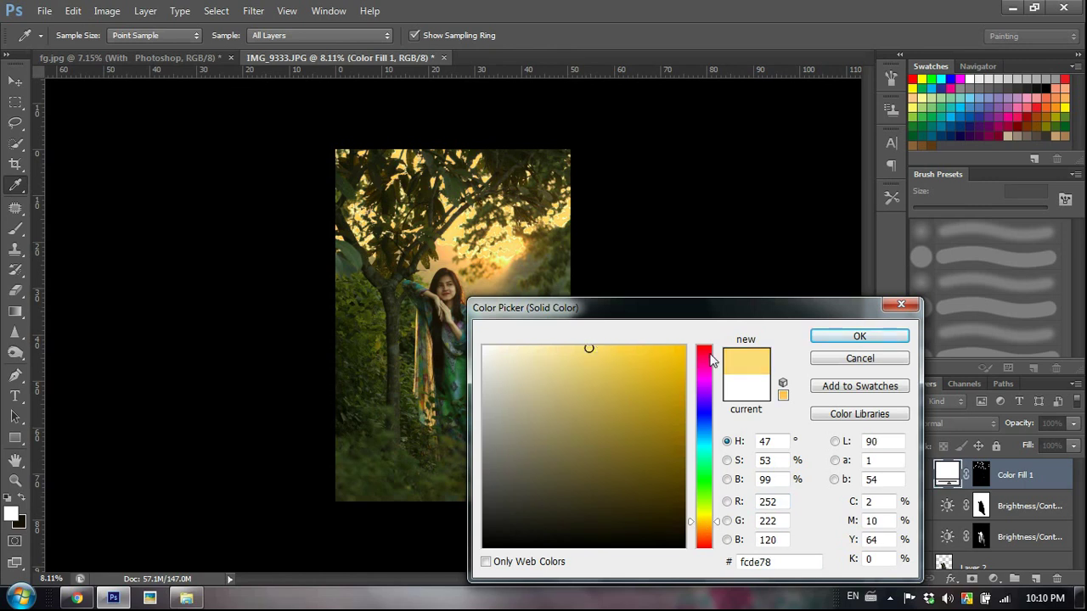
click(561, 347)
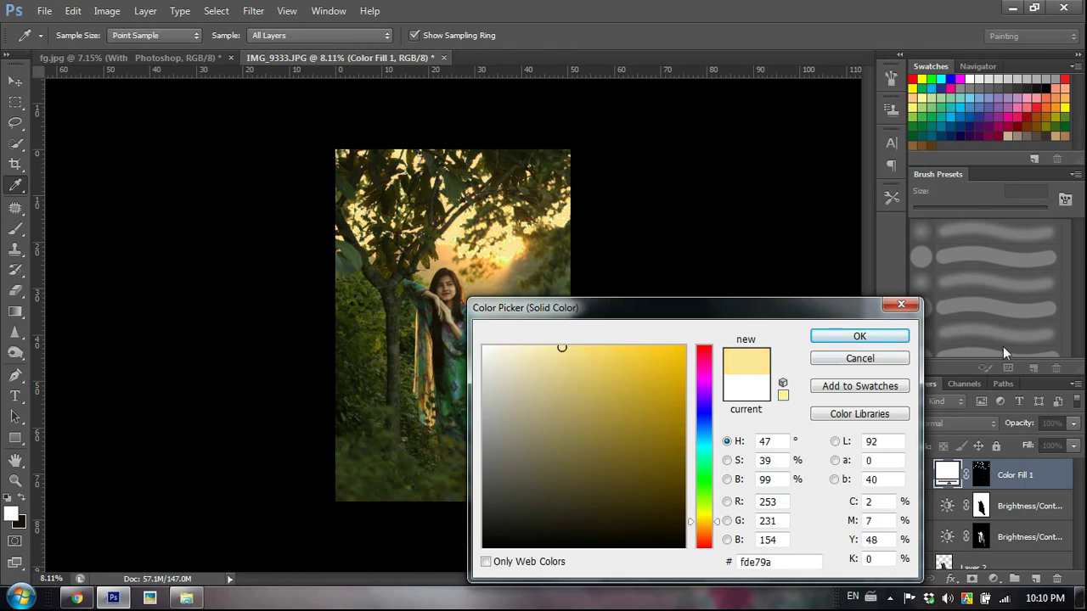
click(859, 337)
key(z)
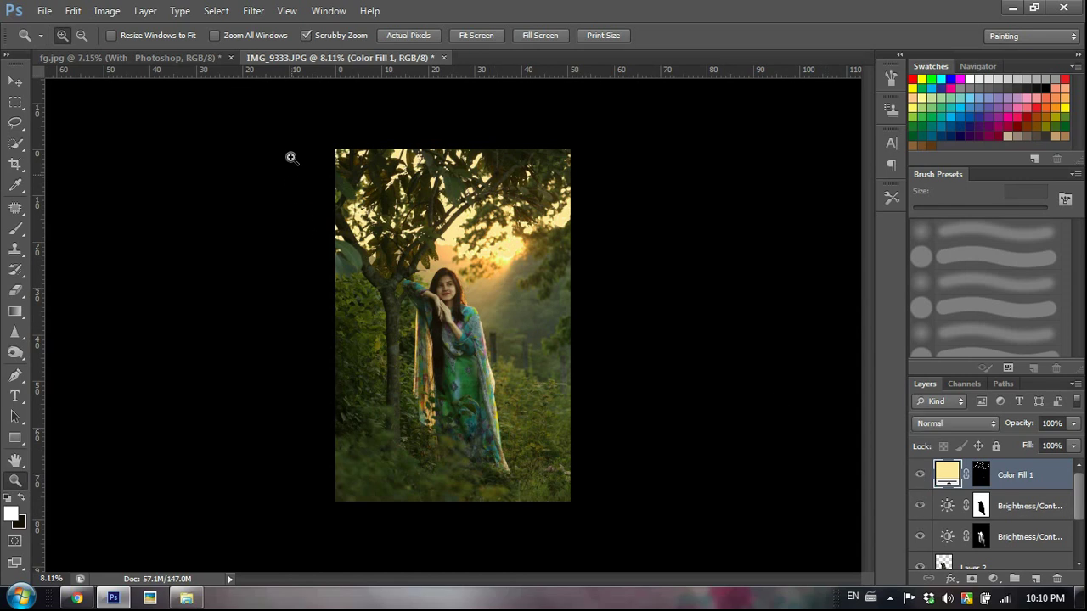
Rasterize the Color Fill 1 layer, convert it to a smart object and rasterize it again so its mask is merged in.
right_click(1020, 478)
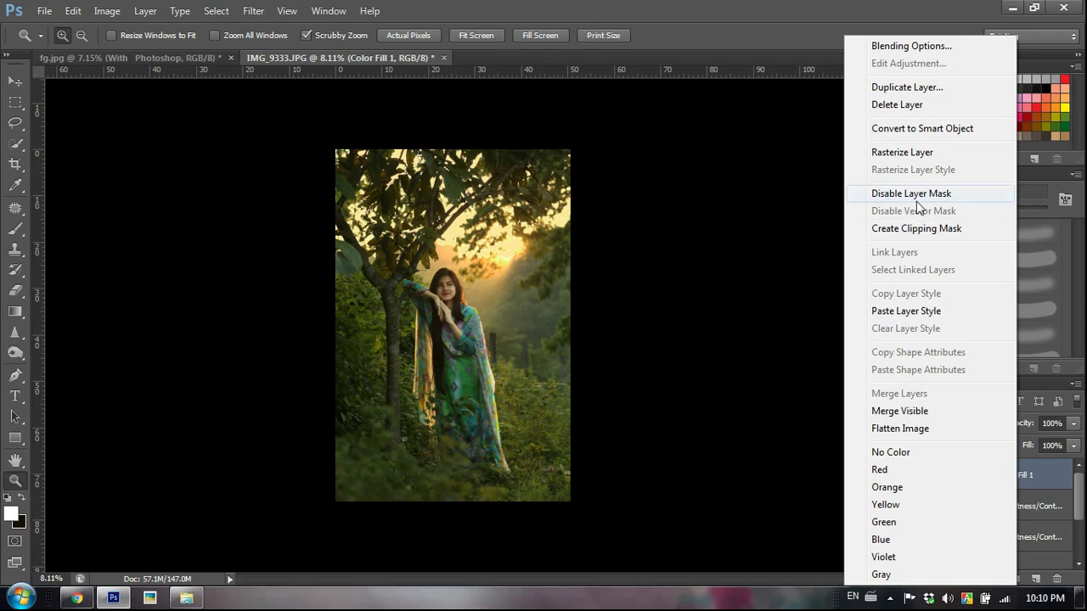
click(1022, 467)
right_click(1013, 482)
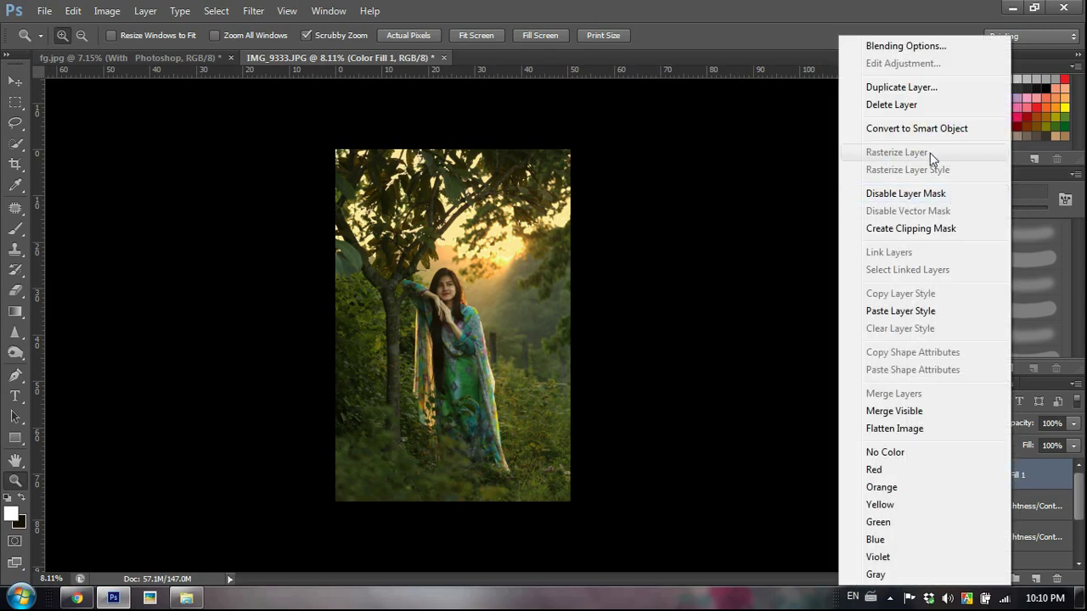
click(927, 132)
right_click(987, 478)
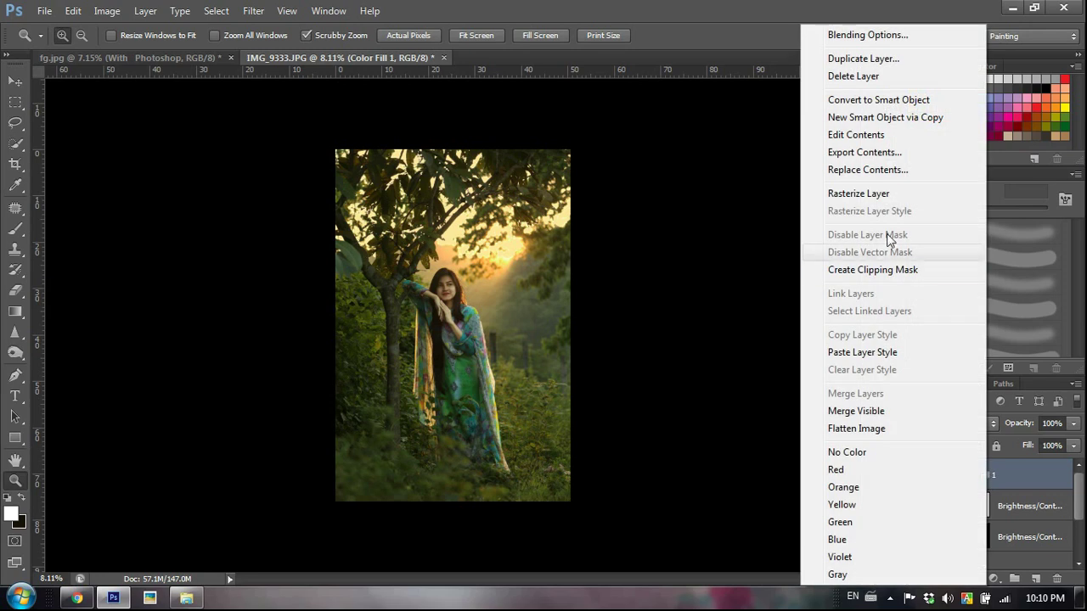
click(845, 190)
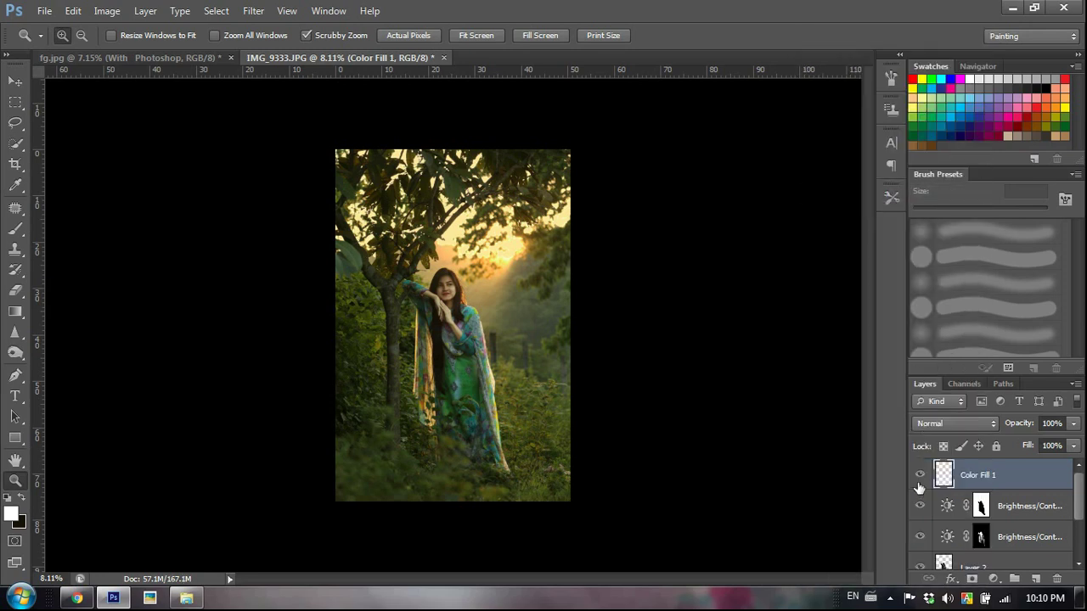
Start a Radial Blur on the Color Fill 1 layer with the Zoom method, Best quality and an amount of 63.
click(252, 11)
mouse_move(408, 201)
mouse_move(392, 169)
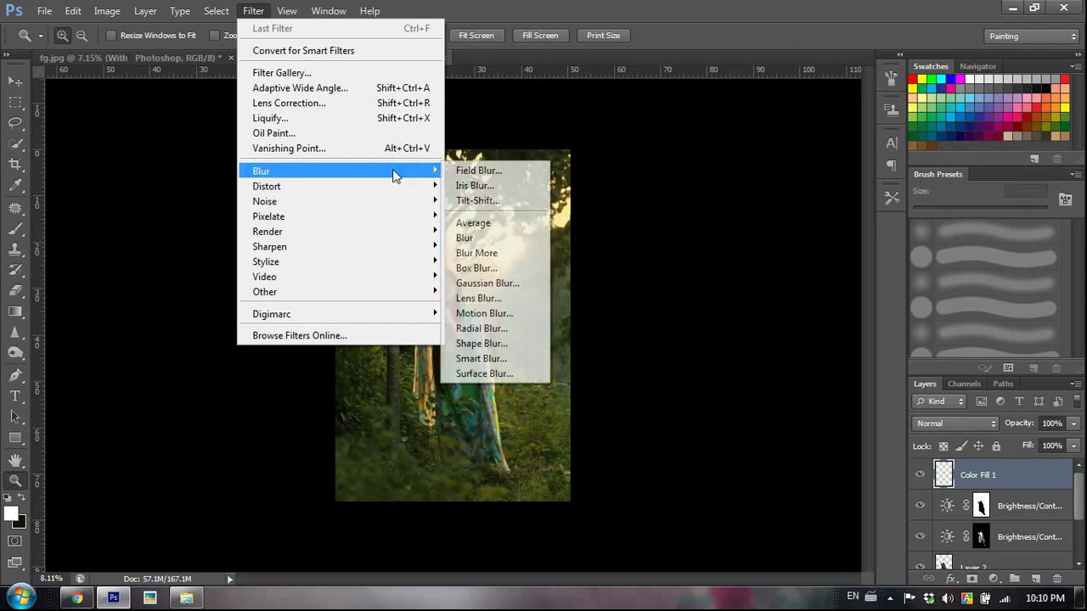
click(484, 327)
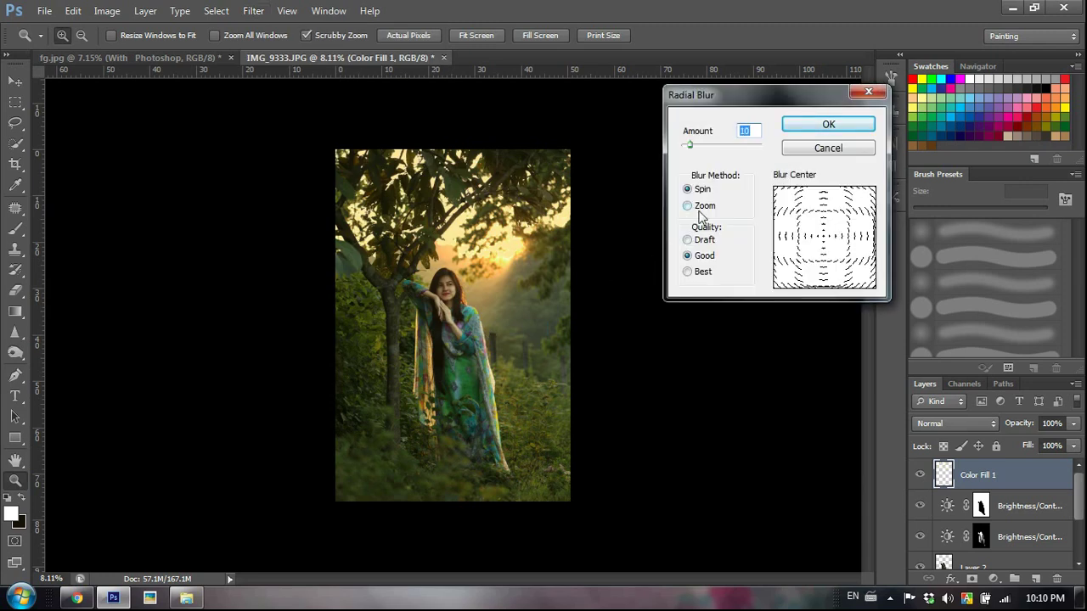
click(701, 205)
click(688, 272)
drag(720, 146, 733, 147)
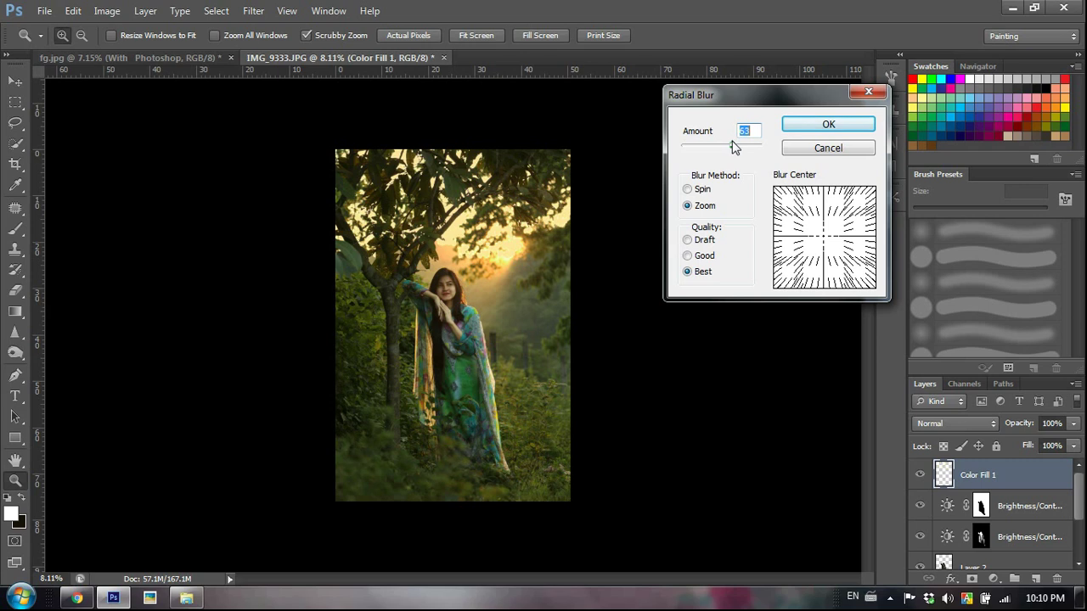
Move the blur center up and slightly right of the middle, raise the amount to 82 and apply the Radial Blur.
click(840, 218)
mouse_move(842, 219)
mouse_down()
mouse_move(856, 195)
mouse_move(844, 190)
mouse_move(828, 242)
mouse_move(804, 192)
mouse_move(844, 197)
mouse_up()
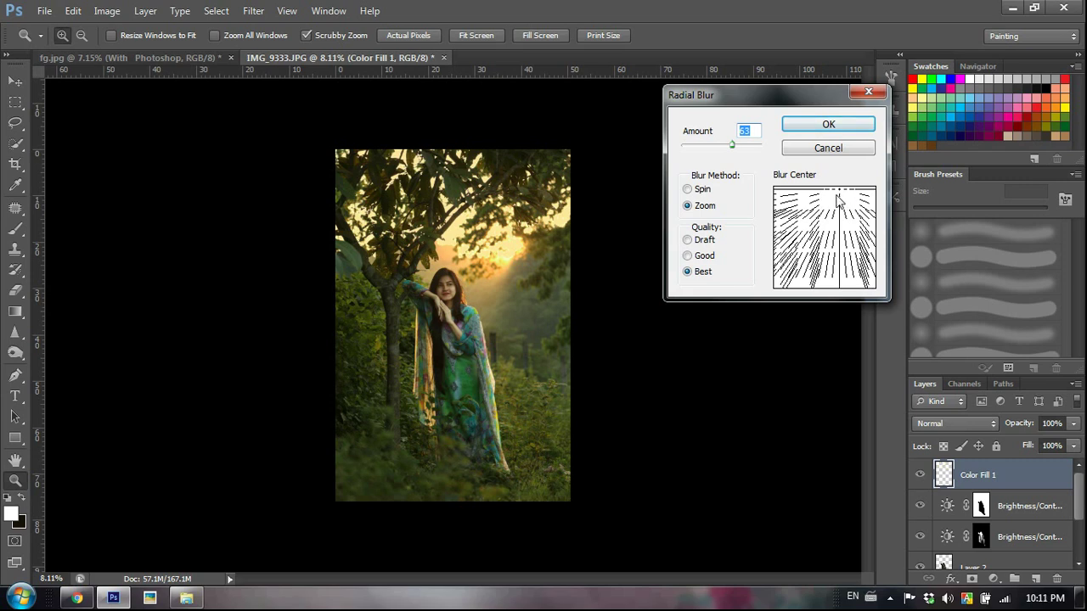
click(742, 146)
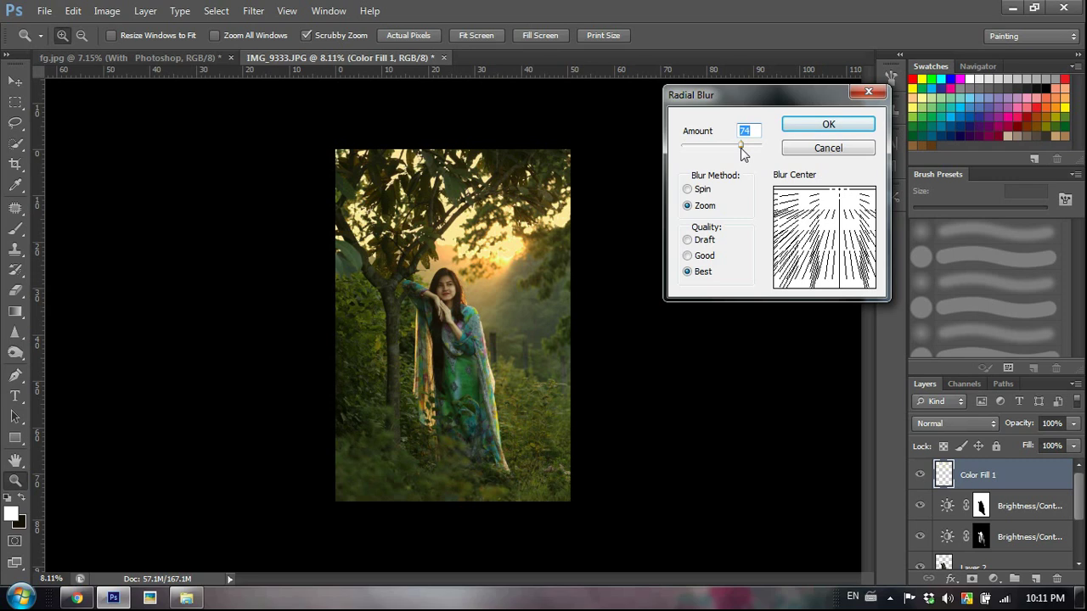
click(748, 147)
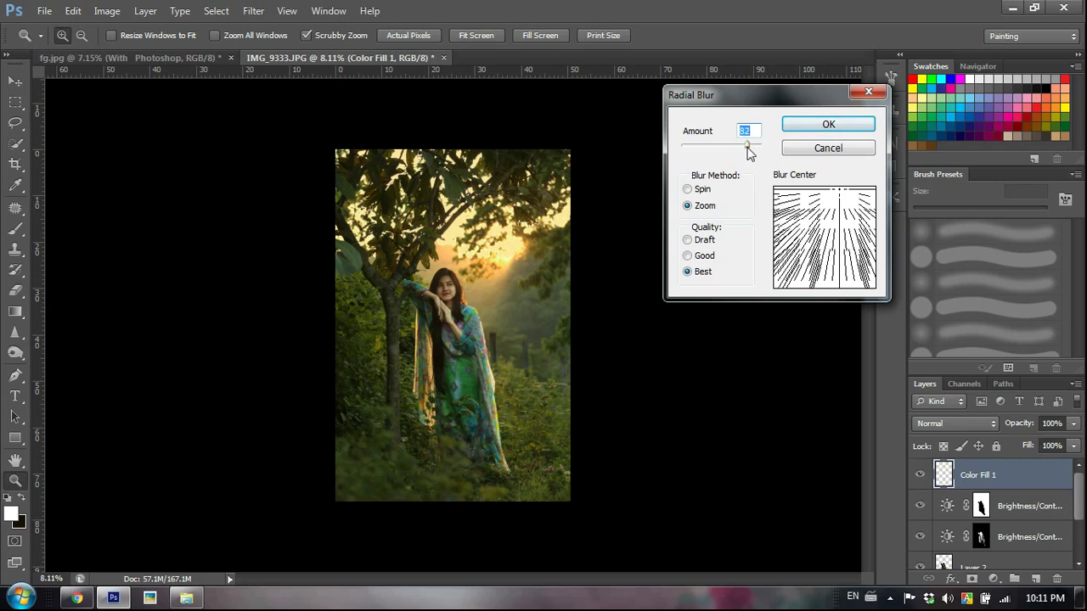
click(846, 196)
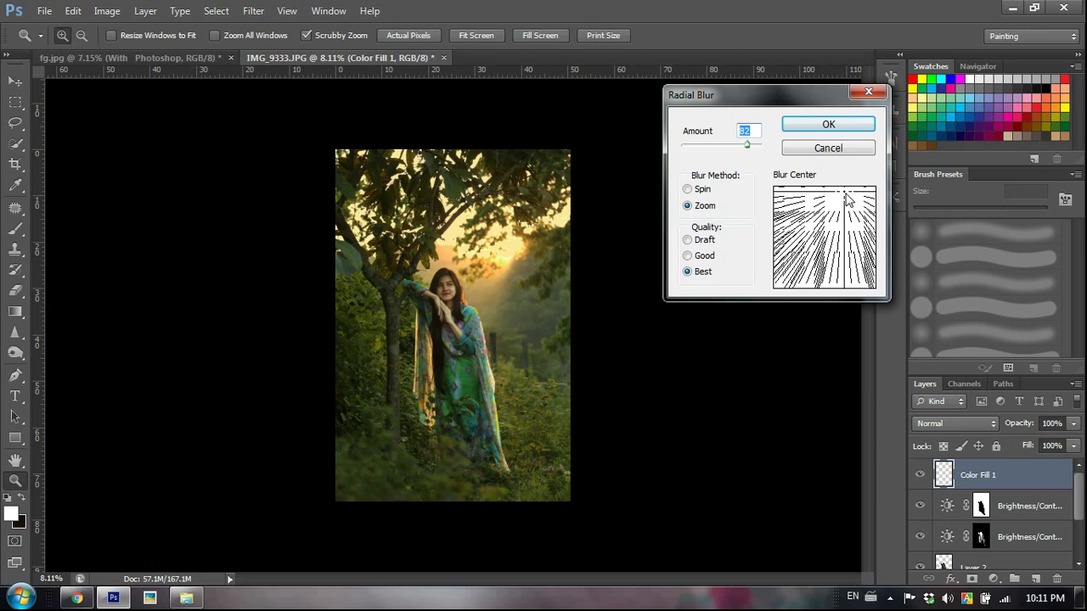
click(828, 125)
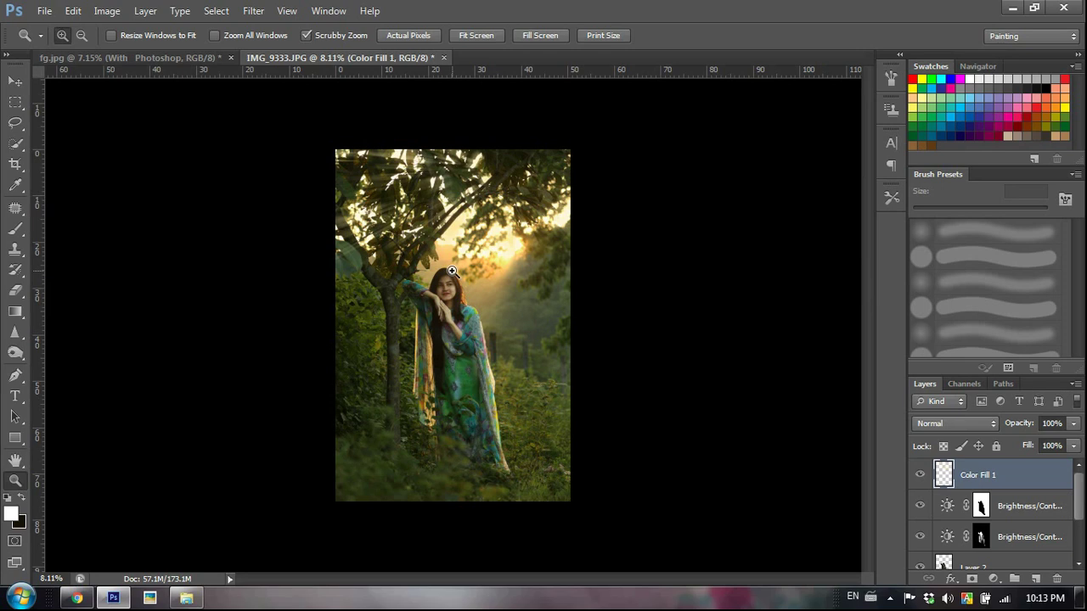
Examine the blurred light rays among the leaves up close, comparing the image with and without the Color Fill 1 layer.
drag(475, 150, 549, 250)
click(921, 476)
click(921, 476)
click(920, 476)
click(921, 475)
click(920, 476)
click(921, 475)
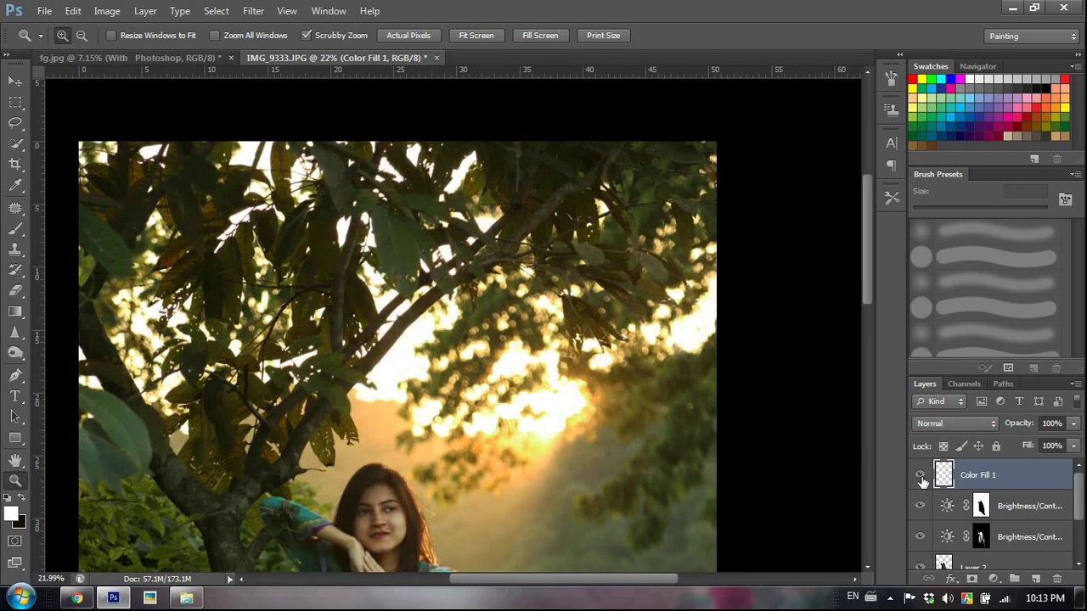
click(920, 476)
click(920, 476)
drag(718, 407, 755, 394)
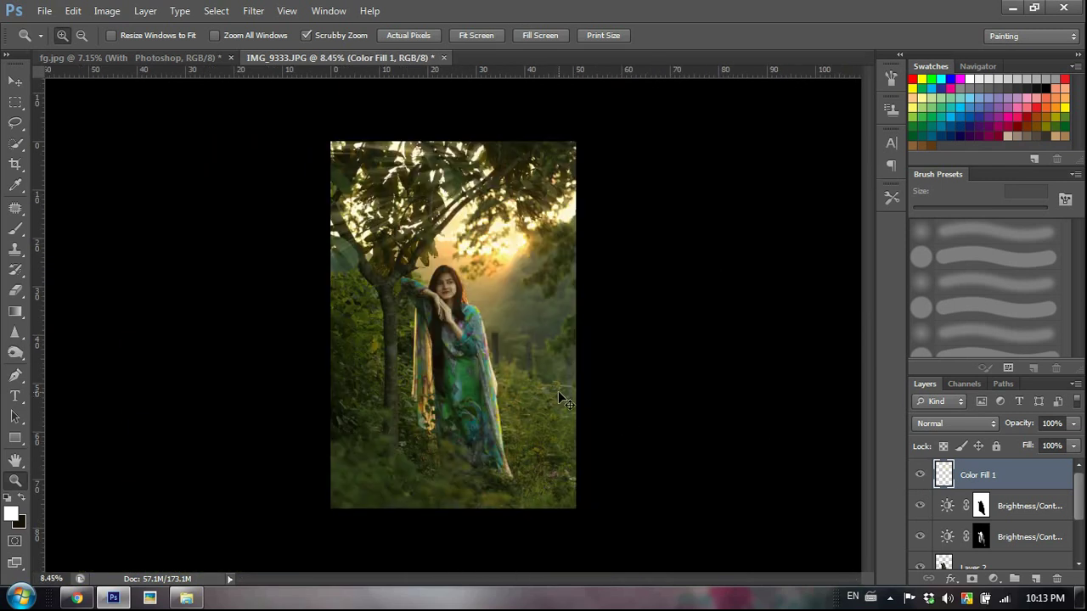
Duplicate the Color Fill 1 ray layer twice and merge all three ray layers into one.
key(ctrl+j)
key(ctrl+j)
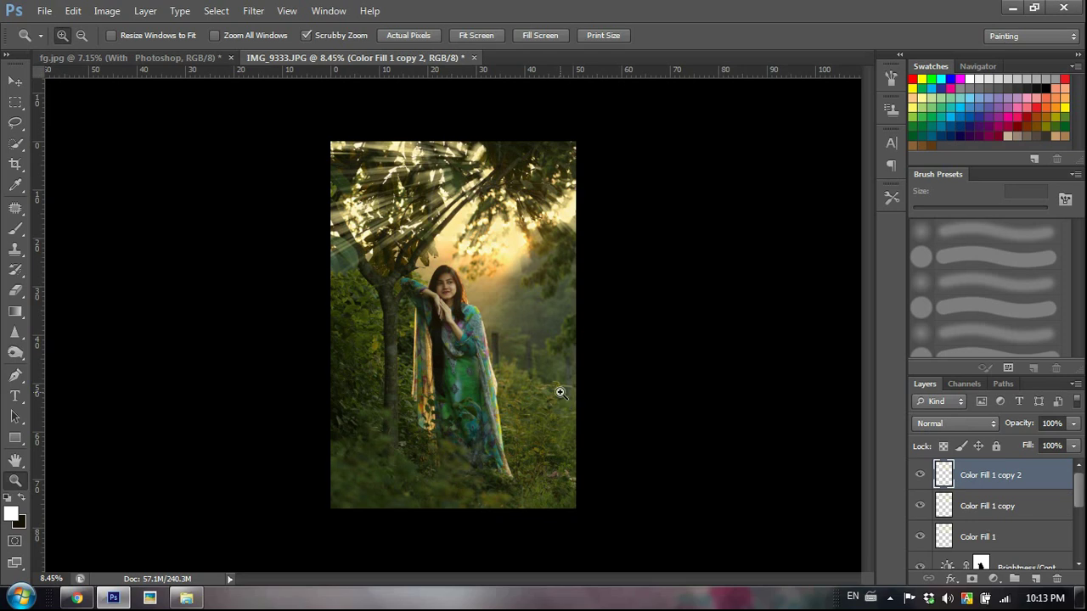
shift+click(1033, 531)
right_click(1019, 509)
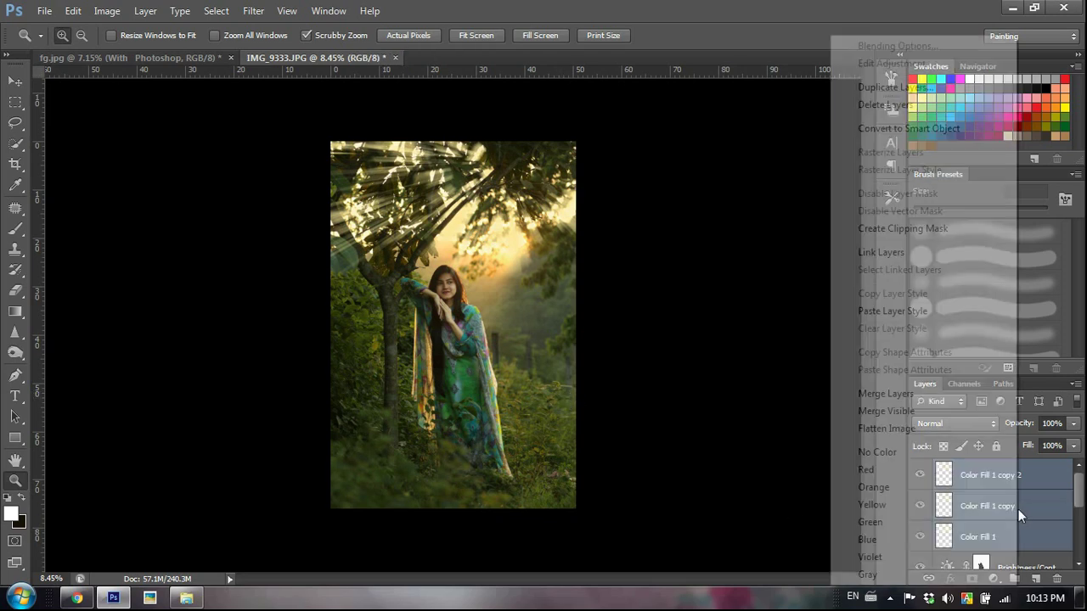
click(915, 394)
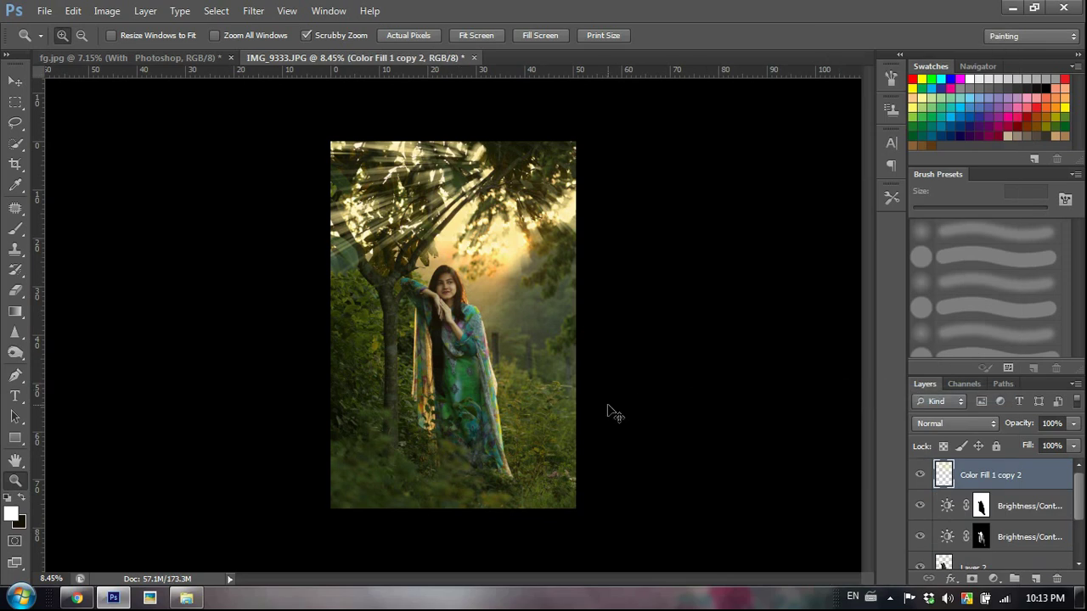
Free-transform the merged ray layer, stretching it downward to about 229% height and nudging it up so the beams fall over the woman.
key(ctrl+t)
drag(452, 467, 399, 606)
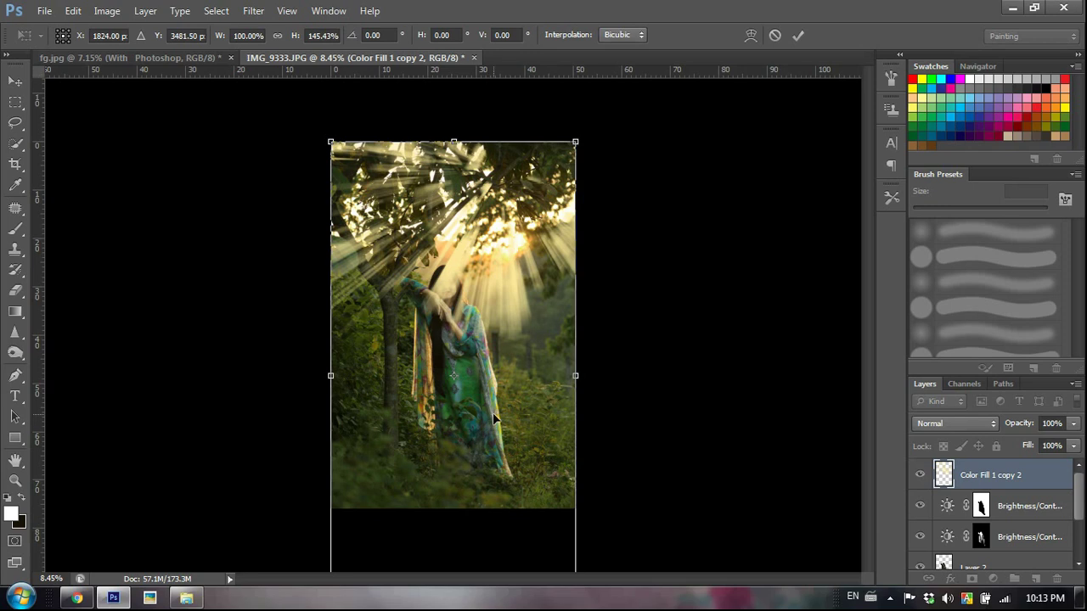
key(ctrl+minus)
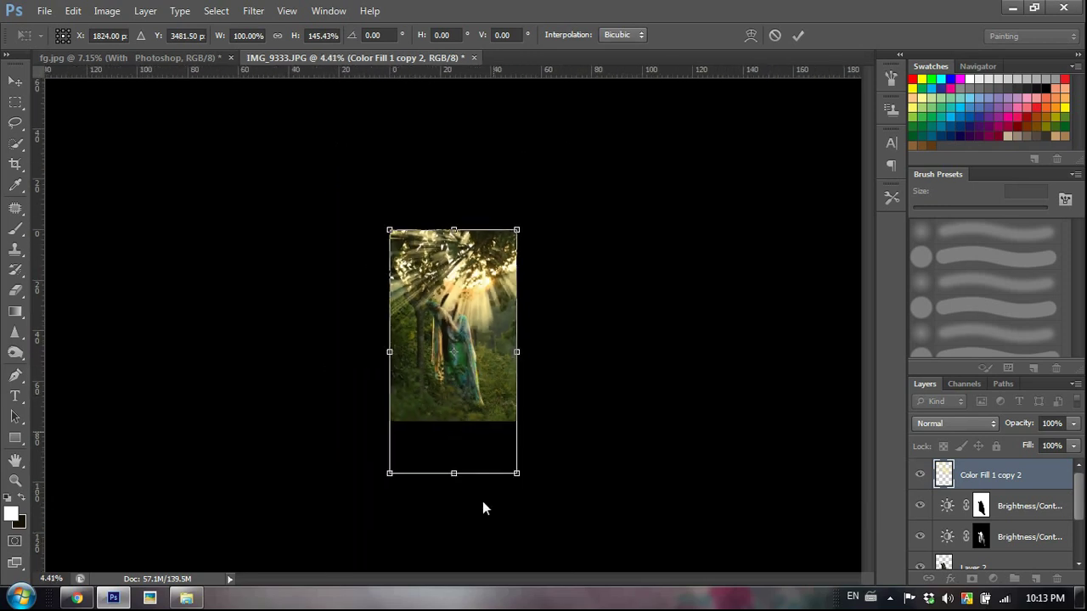
drag(453, 478, 454, 529)
mouse_move(484, 424)
mouse_down()
mouse_move(482, 412)
mouse_move(482, 428)
mouse_up()
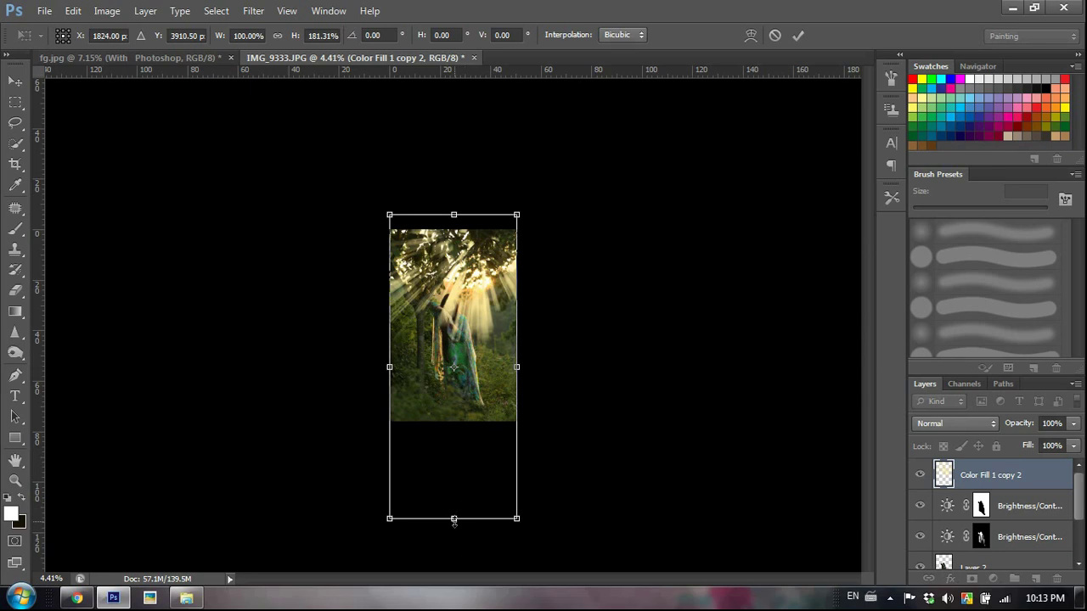
drag(453, 521, 454, 574)
key(ctrl+minus)
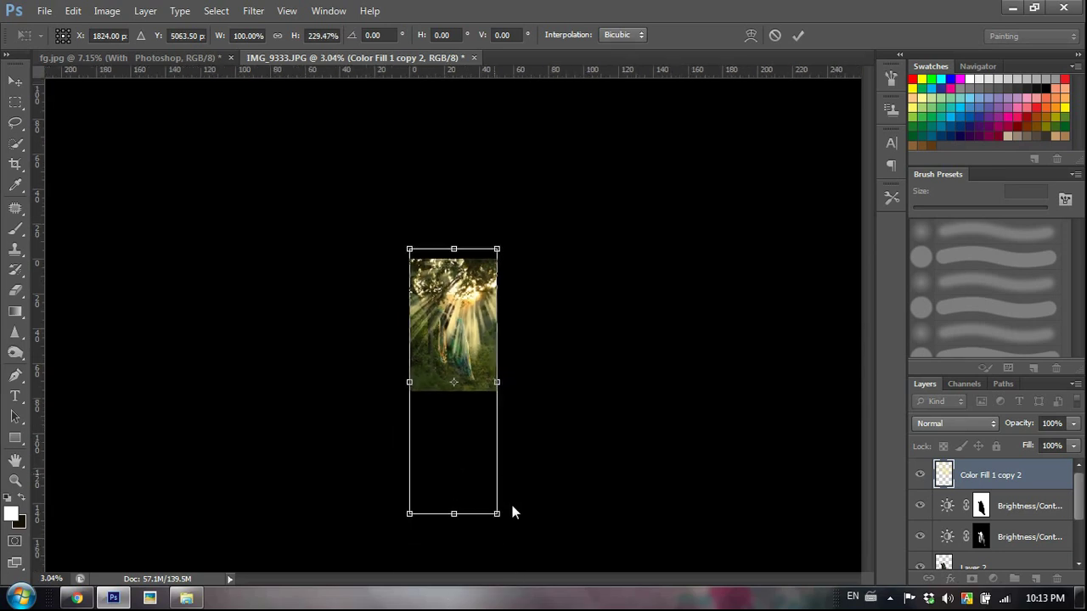
Stretch the light rays further to about 296% height, shift them up, widen them slightly and apply the transform.
drag(498, 514, 461, 565)
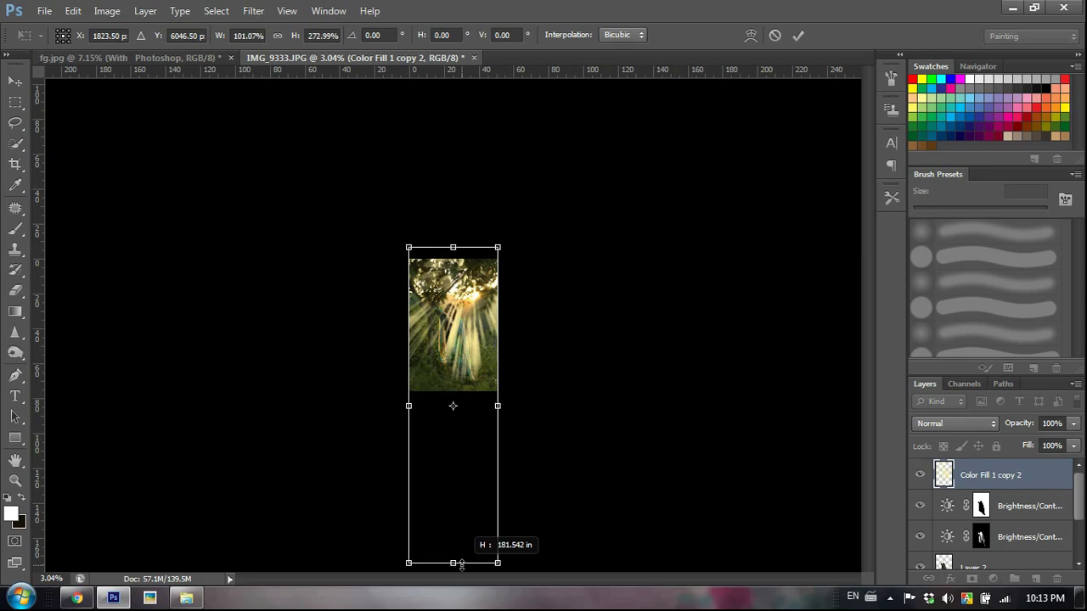
drag(474, 394, 473, 371)
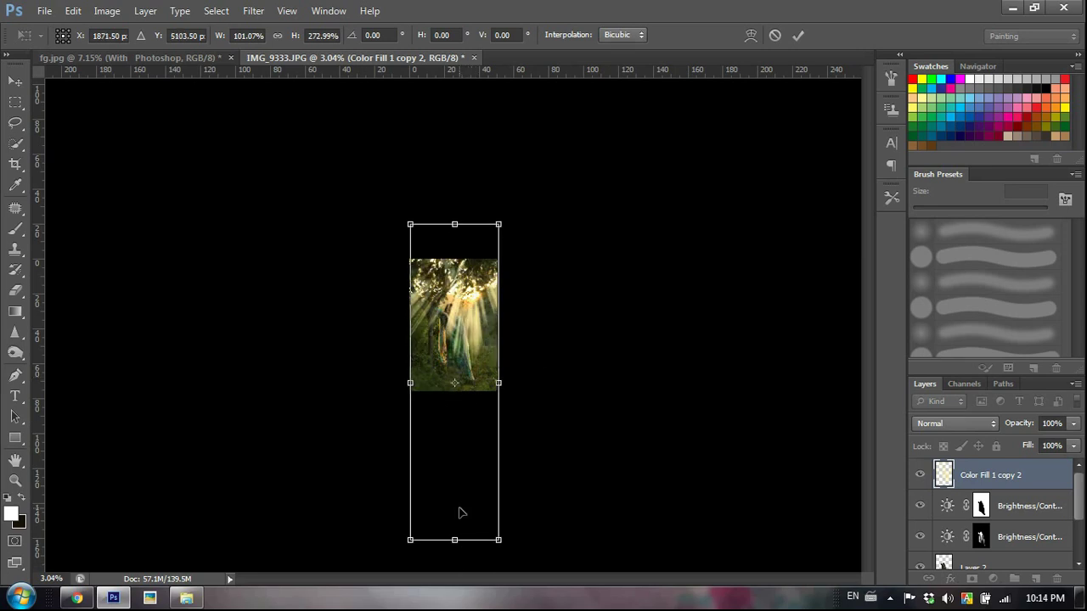
drag(454, 540, 454, 567)
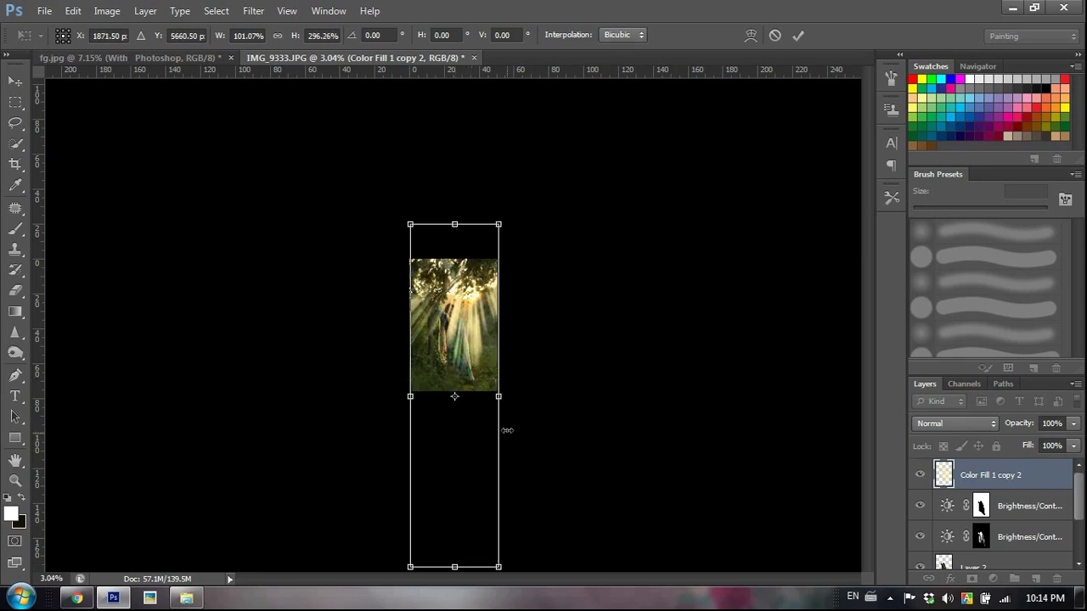
mouse_move(498, 396)
mouse_down()
mouse_move(514, 400)
mouse_move(502, 397)
mouse_up()
key(z)
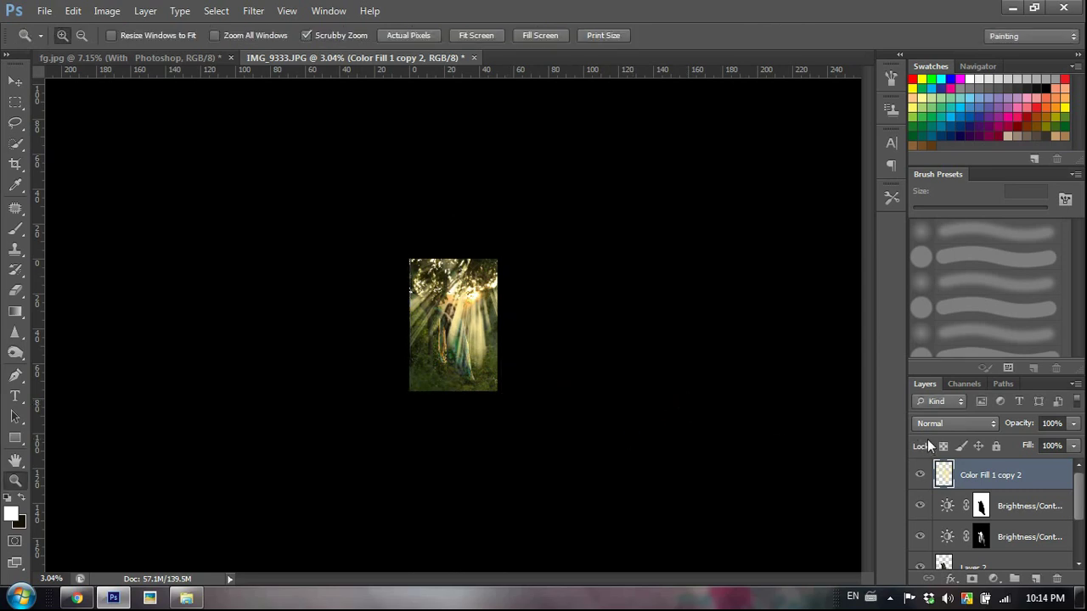
key(ctrl+plus)
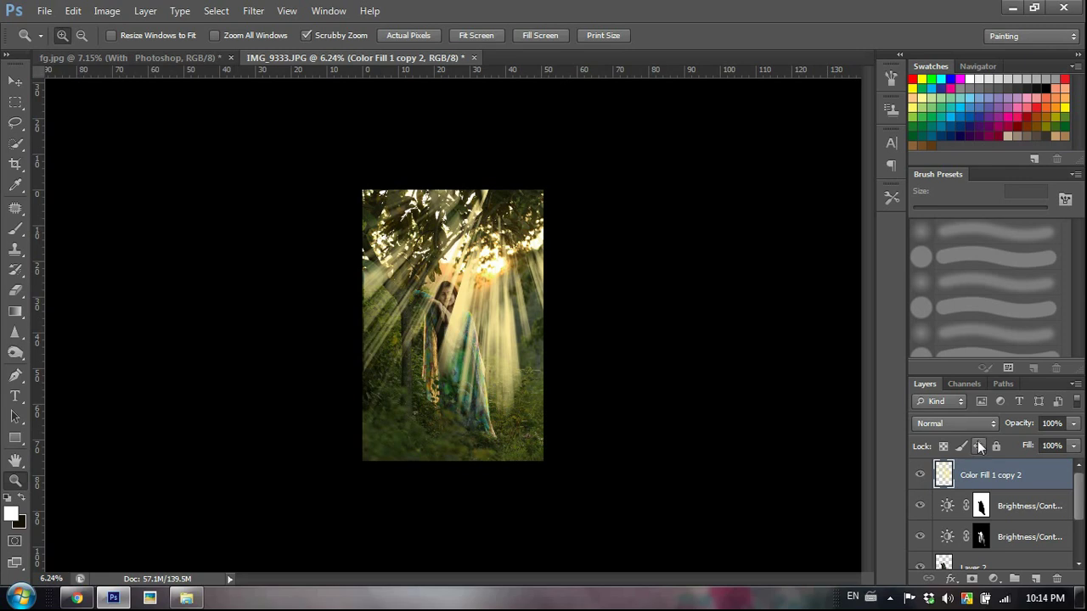
Set the merged ray layer's blend mode to Screen and lower its opacity to 43%.
click(957, 422)
click(935, 141)
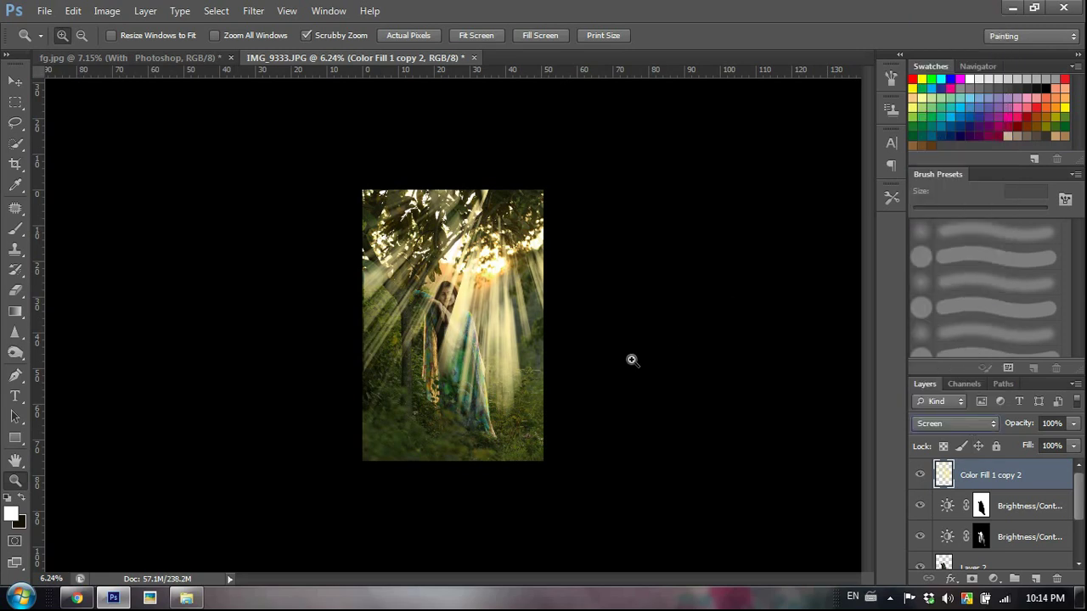
click(1070, 426)
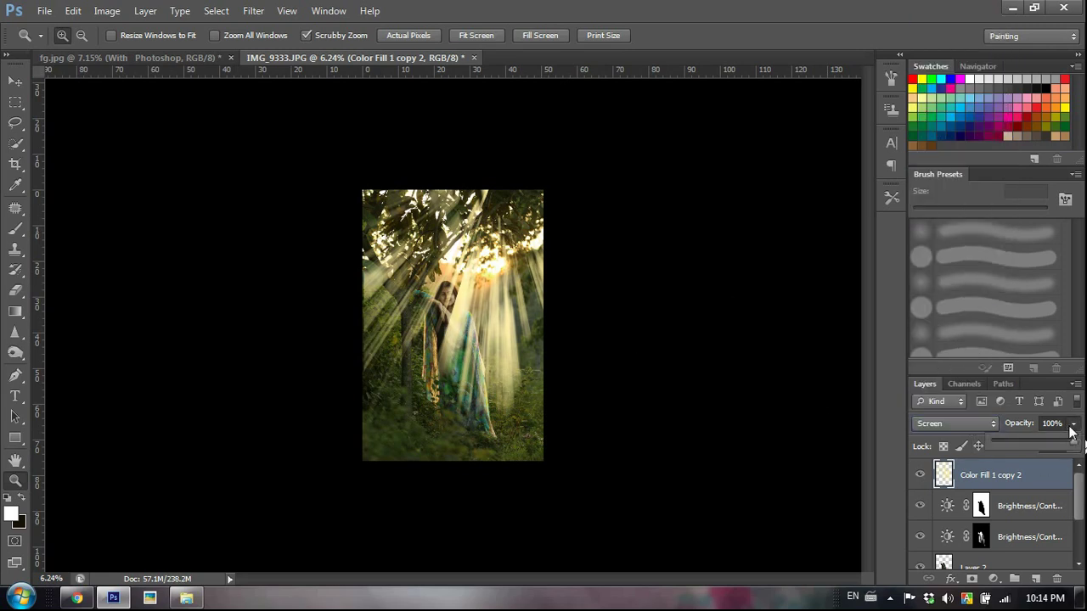
click(575, 359)
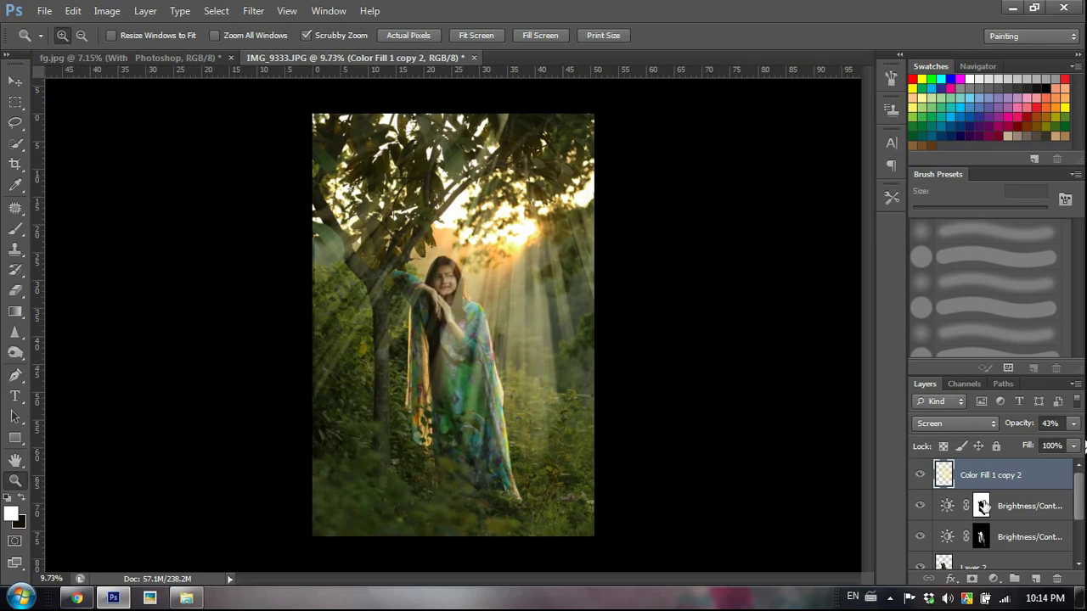
Load Layer 2's outline of the woman as a selection, invert it and add it as a mask on the ray layer.
scroll(984, 507, down, 1)
drag(981, 520, 948, 547)
ctrl+click(944, 541)
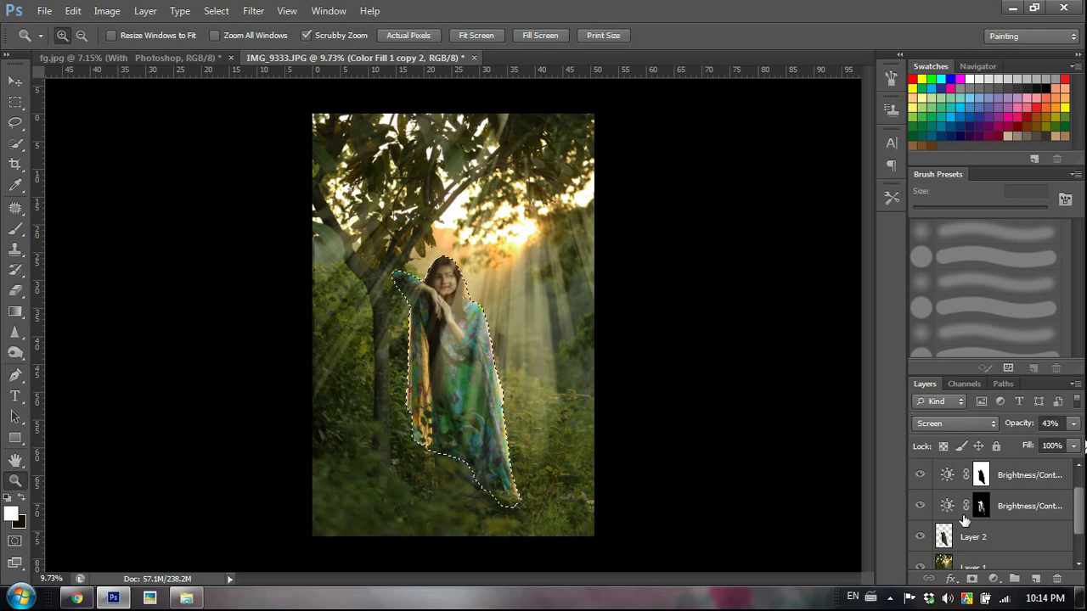
scroll(967, 516, up, 1)
click(972, 580)
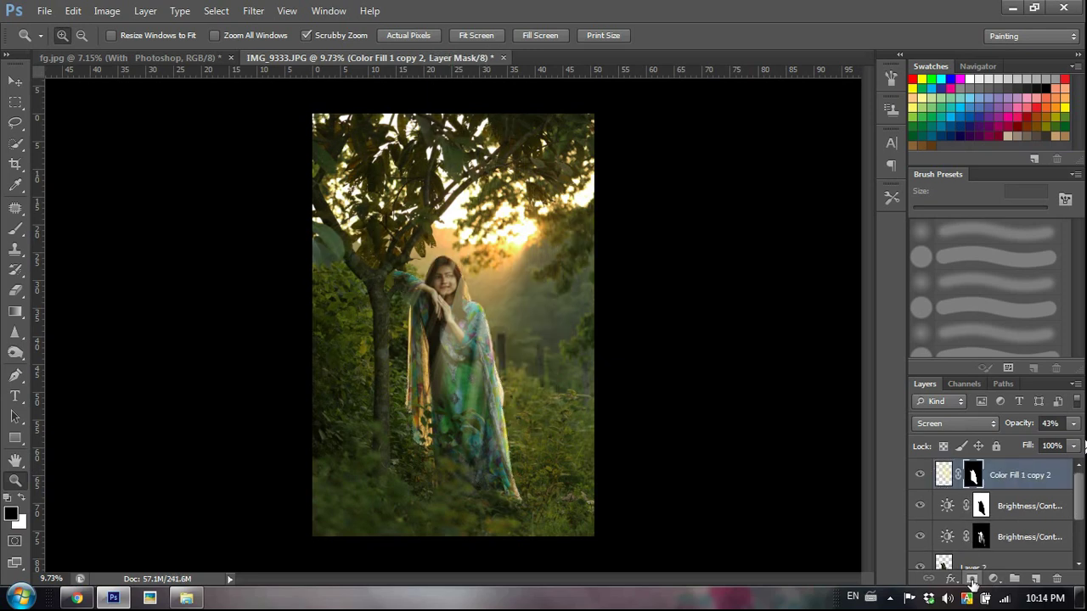
key(ctrl+z)
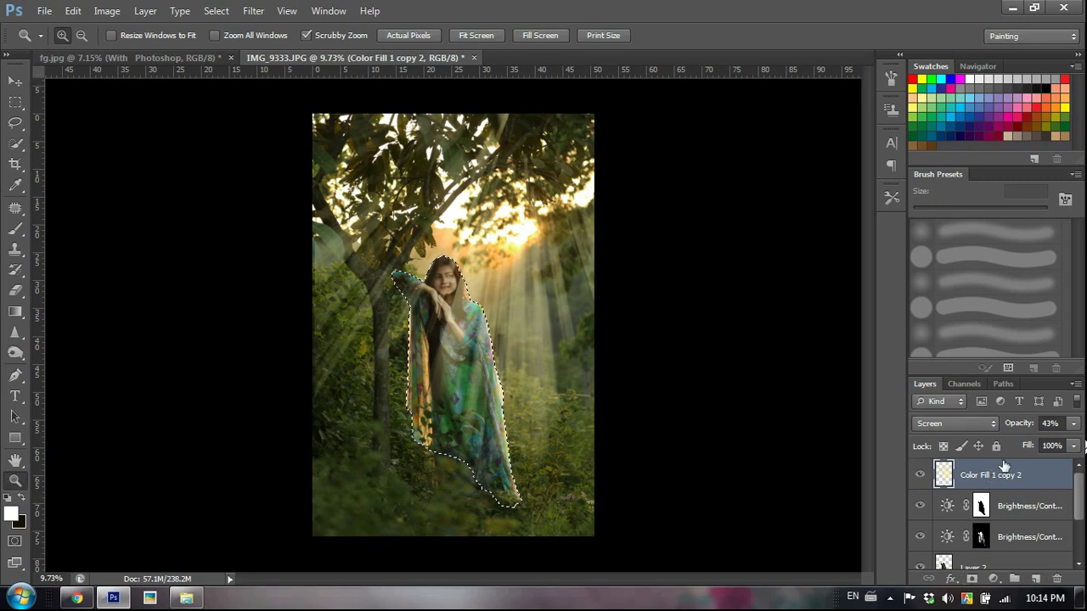
key(ctrl+shift+i)
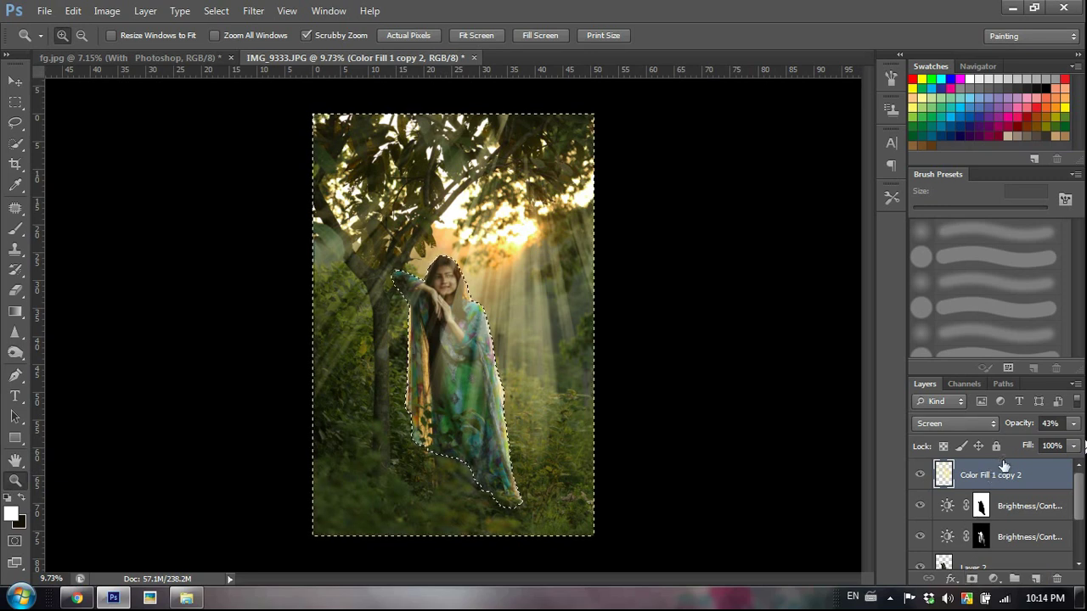
click(973, 580)
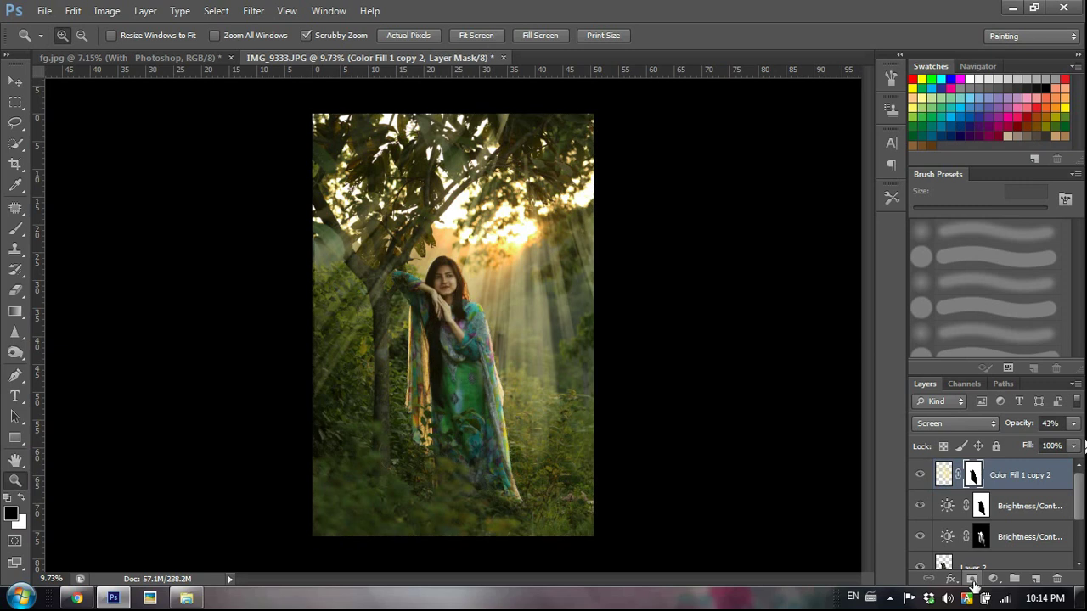
Compare the whole portrait with and without the masked Color Fill 1 copy 2 ray layer.
mouse_move(553, 381)
mouse_down()
mouse_move(527, 344)
mouse_move(547, 388)
mouse_up()
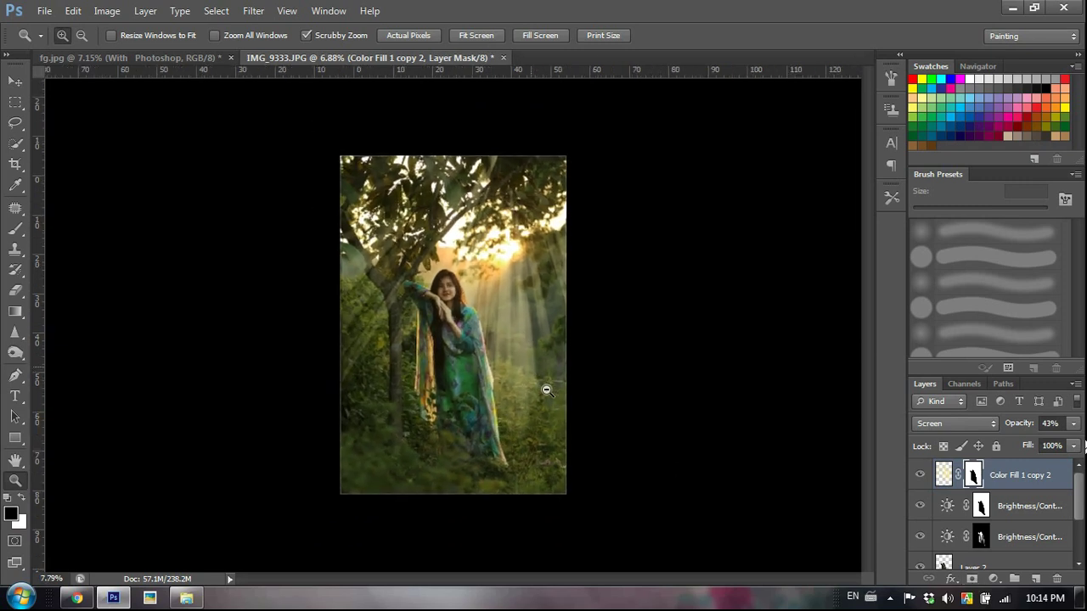
drag(552, 317, 527, 345)
click(921, 475)
click(920, 476)
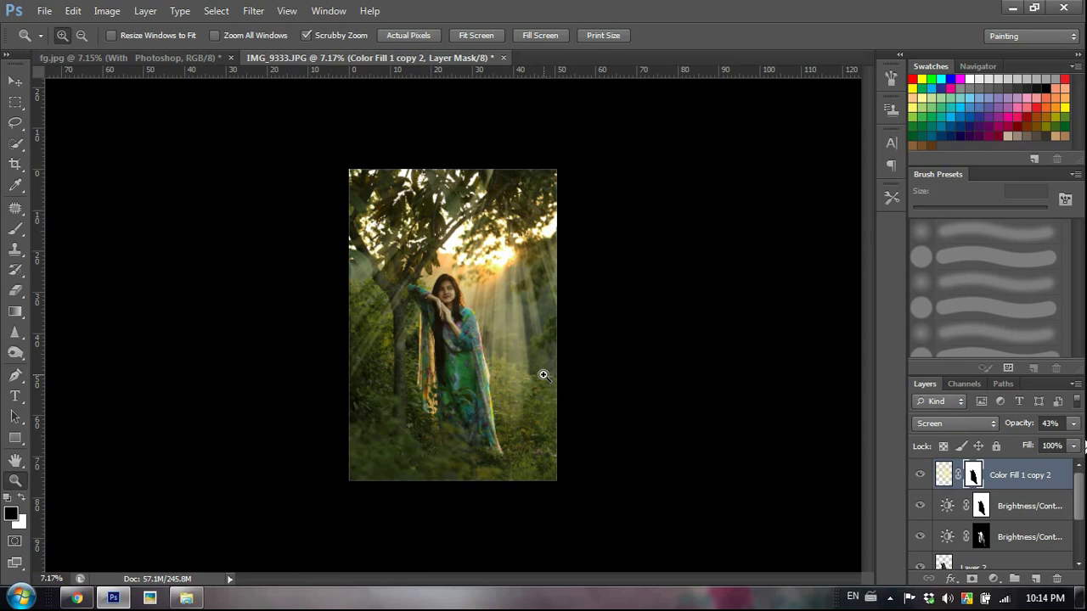
click(919, 476)
click(919, 475)
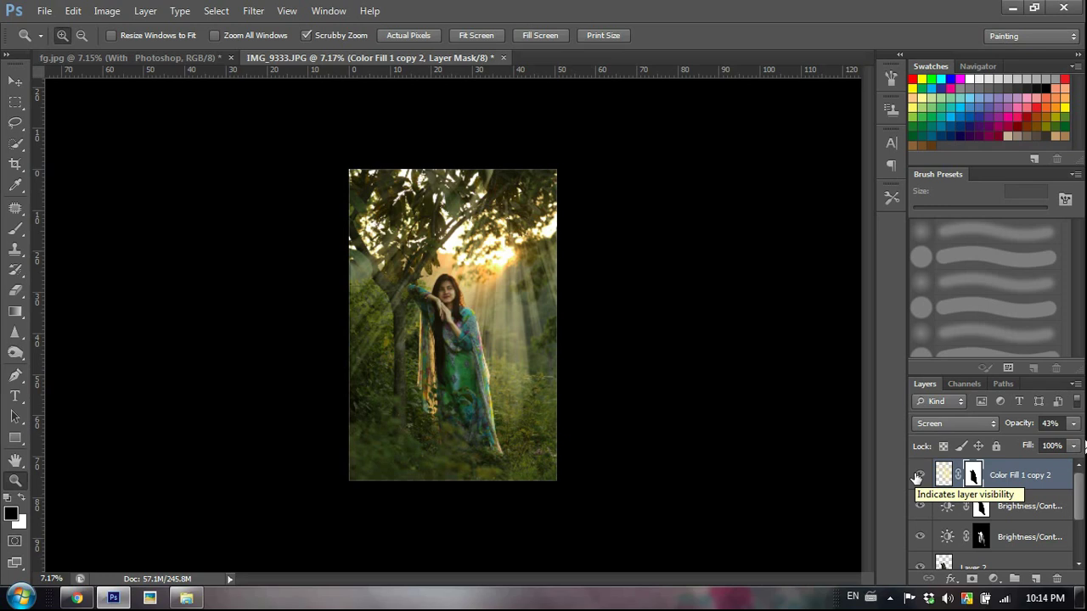
Clip a Color Balance adjustment to the ray layer, with midtones at Cyan/Red +2 and Yellow/Blue -67.
click(993, 578)
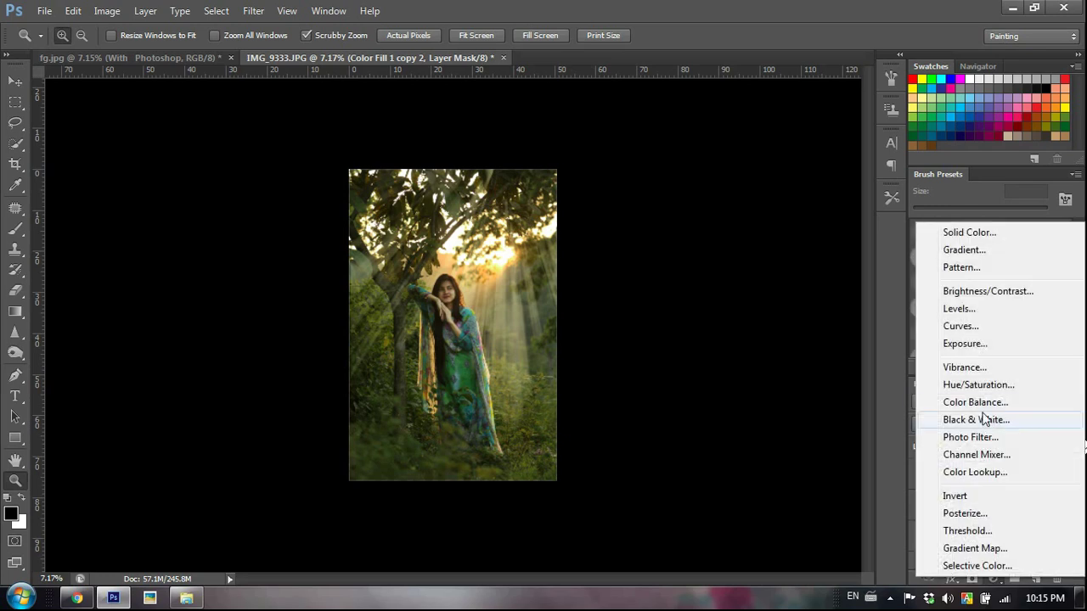
click(975, 403)
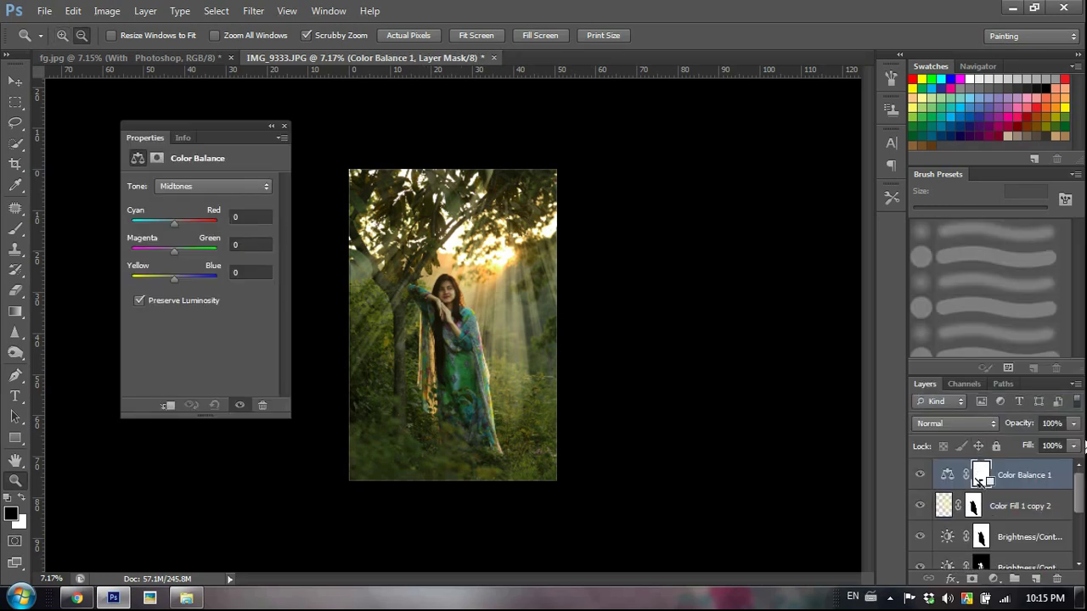
alt+click(976, 478)
drag(148, 277, 194, 278)
click(914, 510)
click(914, 509)
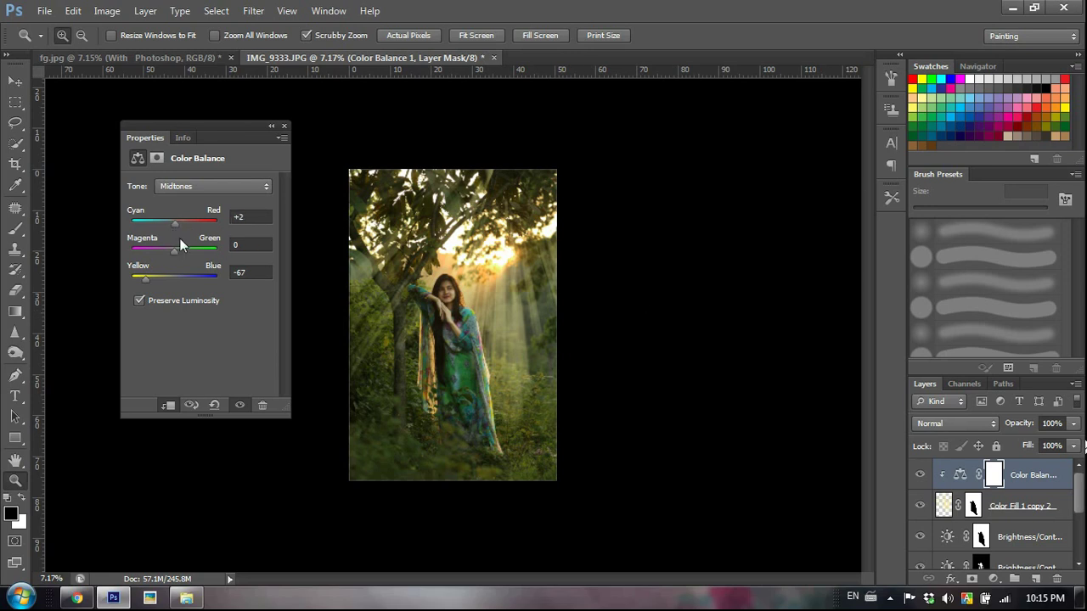
Add a Hue/Saturation adjustment layer above the Color Balance layer and clip it to the ray layer.
click(994, 579)
click(985, 378)
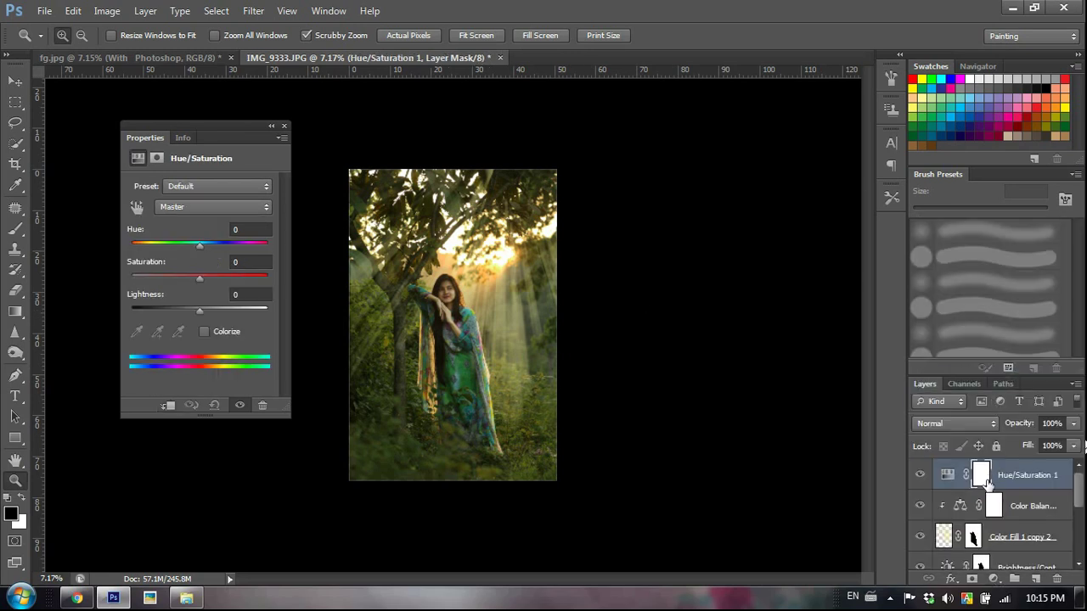
drag(986, 496, 983, 482)
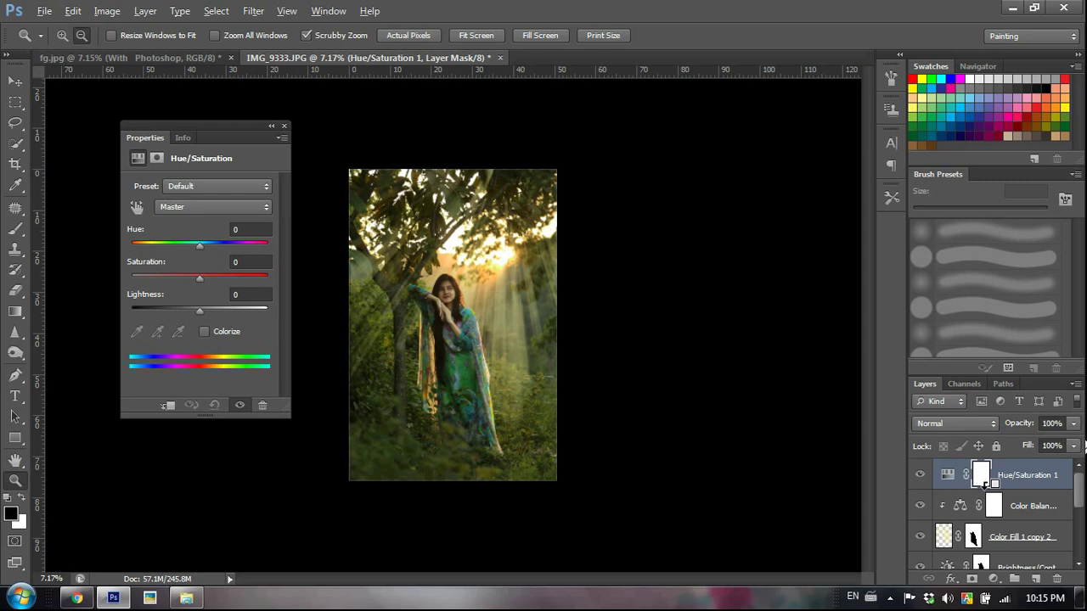
alt+click(985, 485)
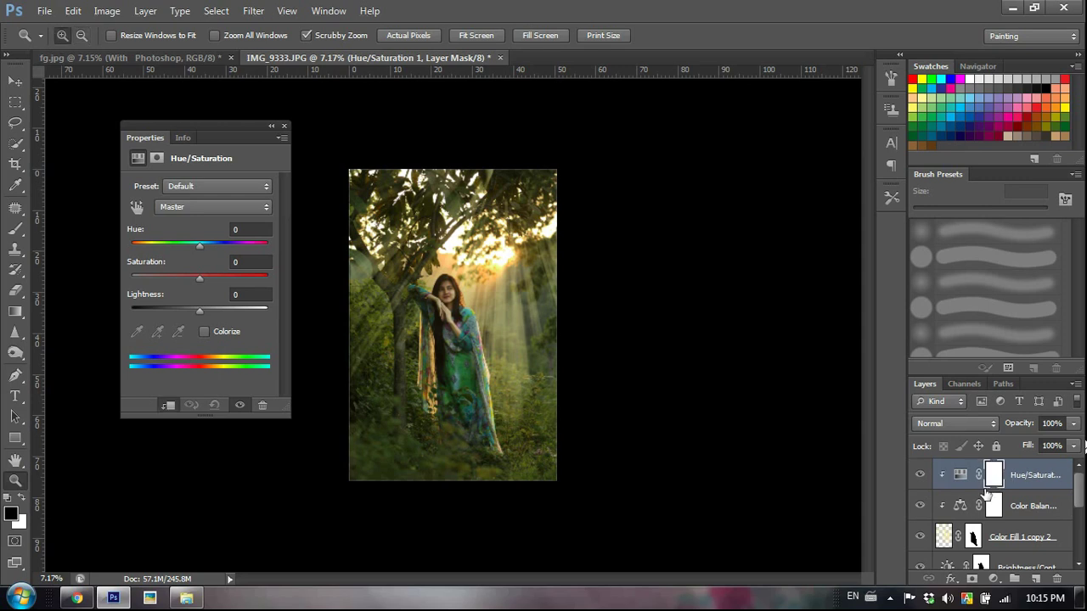
click(944, 534)
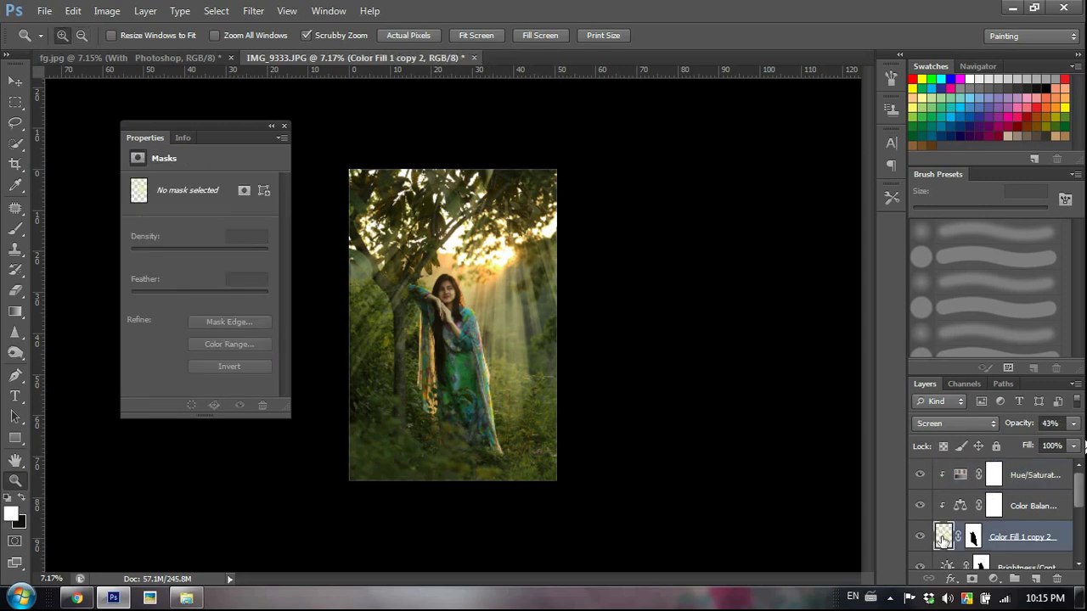
click(1003, 478)
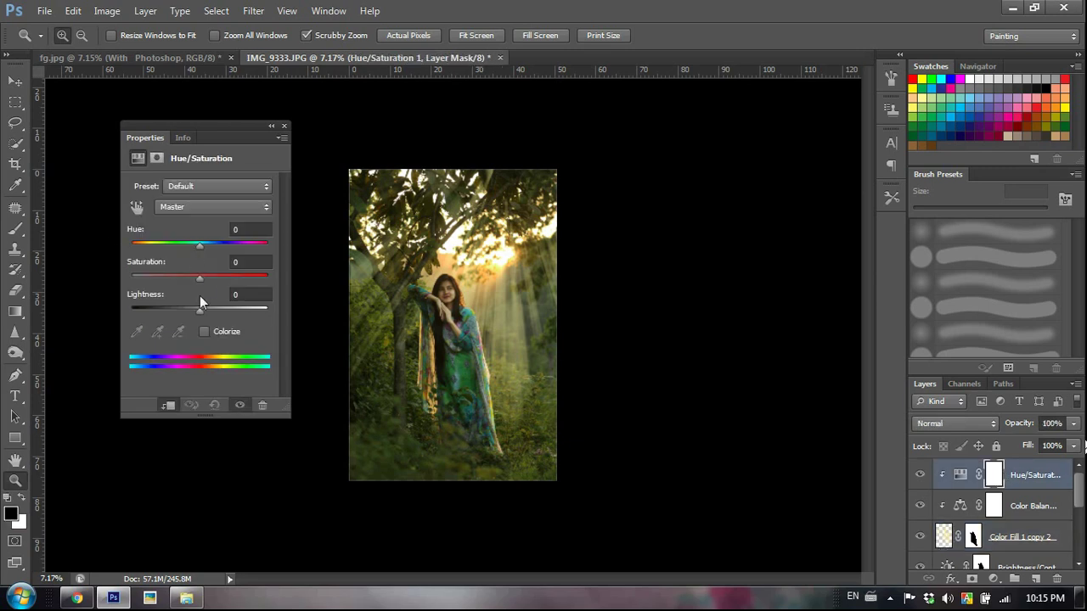
Set the Hue/Saturation adjustment to Hue +8, Saturation +52 and Lightness -17, and compare the image with and without the rays.
drag(250, 286, 188, 310)
mouse_move(186, 247)
mouse_down()
mouse_move(165, 239)
mouse_move(224, 247)
mouse_move(205, 247)
mouse_up()
mouse_move(240, 278)
mouse_down()
mouse_move(259, 279)
mouse_move(198, 281)
mouse_move(237, 283)
mouse_up()
drag(538, 381, 561, 431)
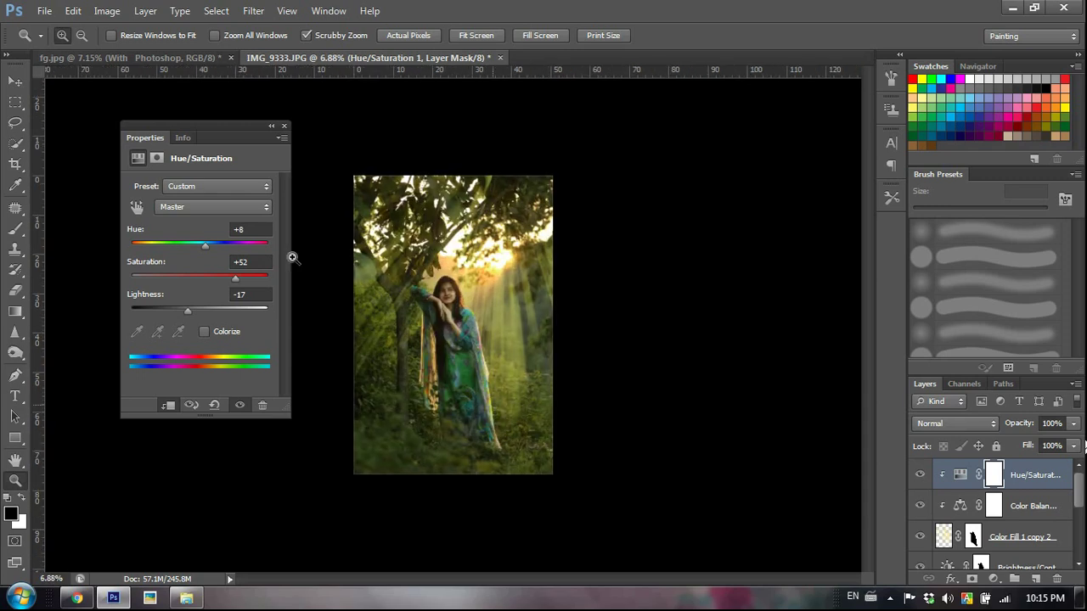
click(283, 128)
drag(497, 413, 508, 389)
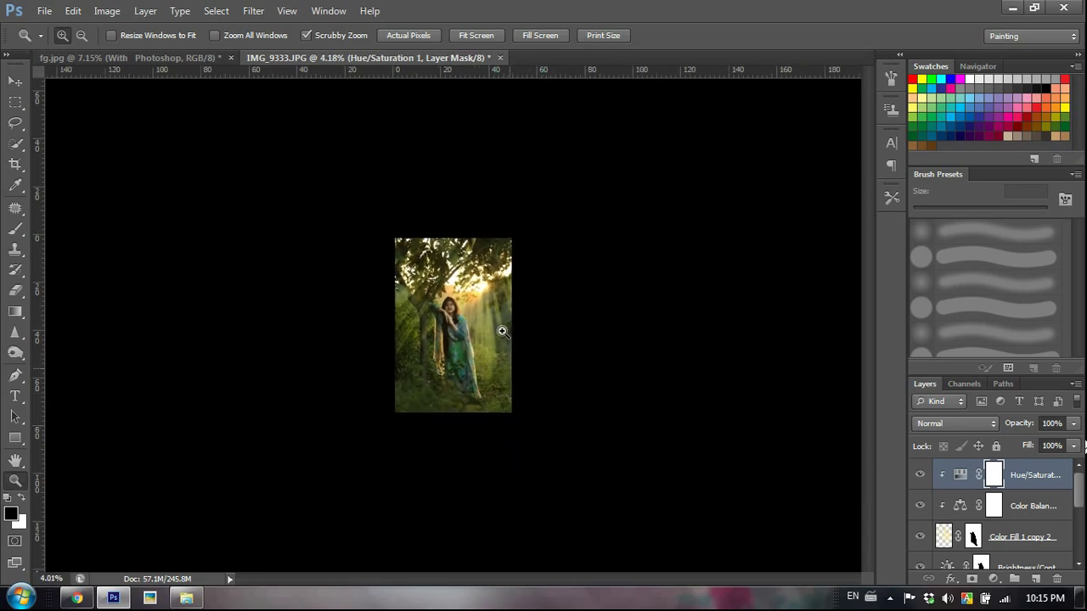
click(541, 426)
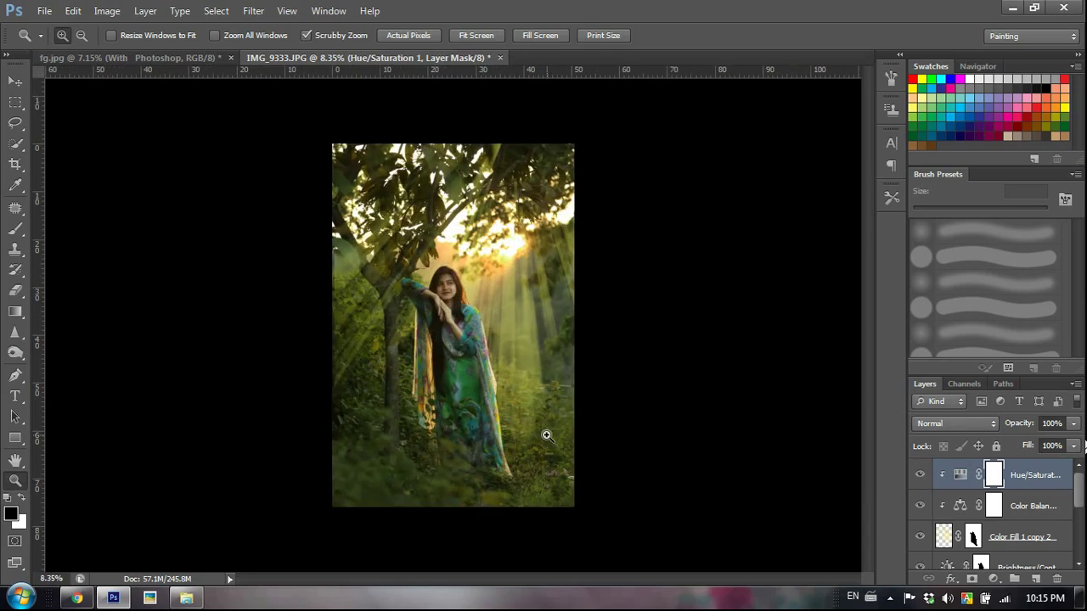
click(921, 537)
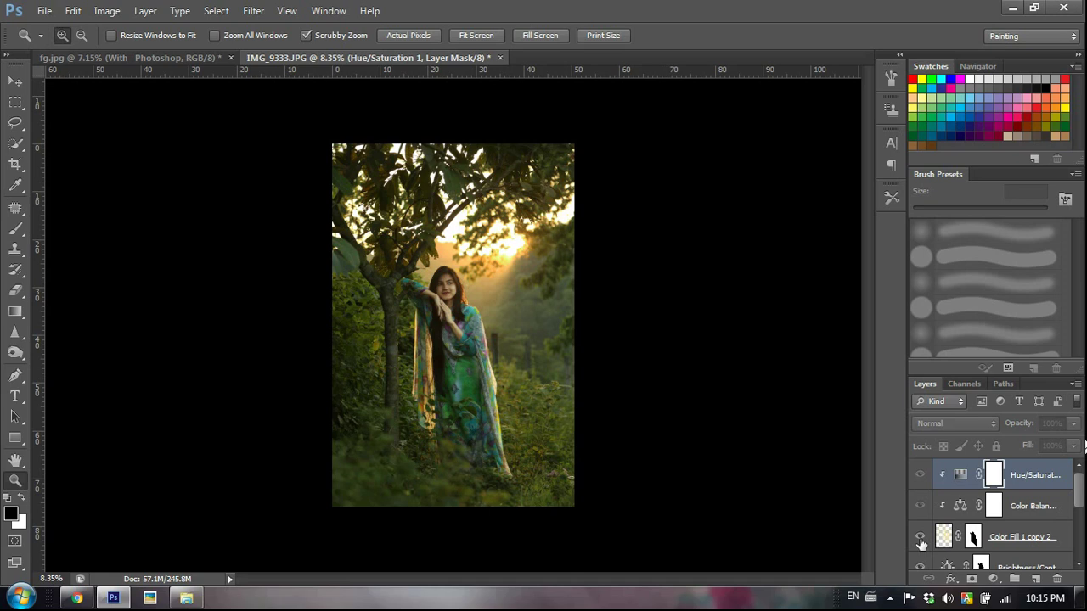
click(921, 538)
Paint black on the ray layer's mask with a 900 px brush at 22% opacity, softening the rays over the plants beside the dress.
click(973, 537)
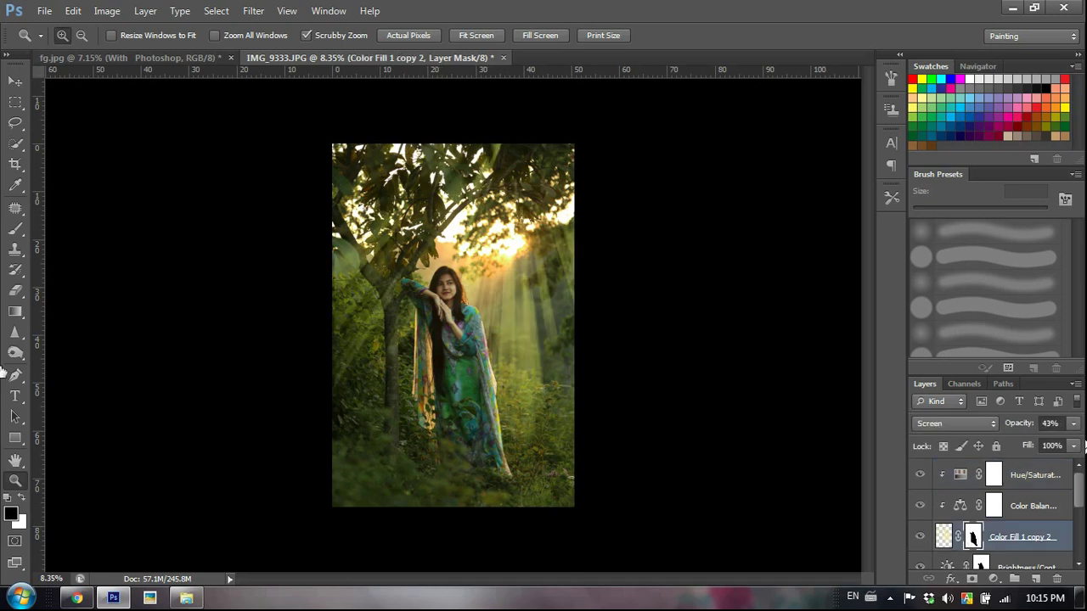
click(15, 228)
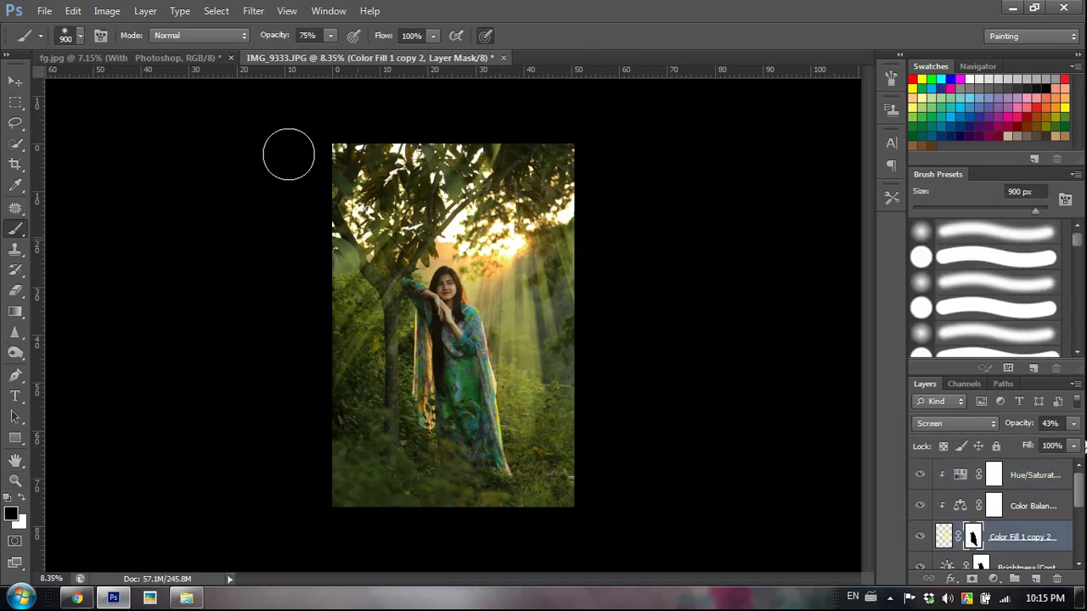
click(288, 53)
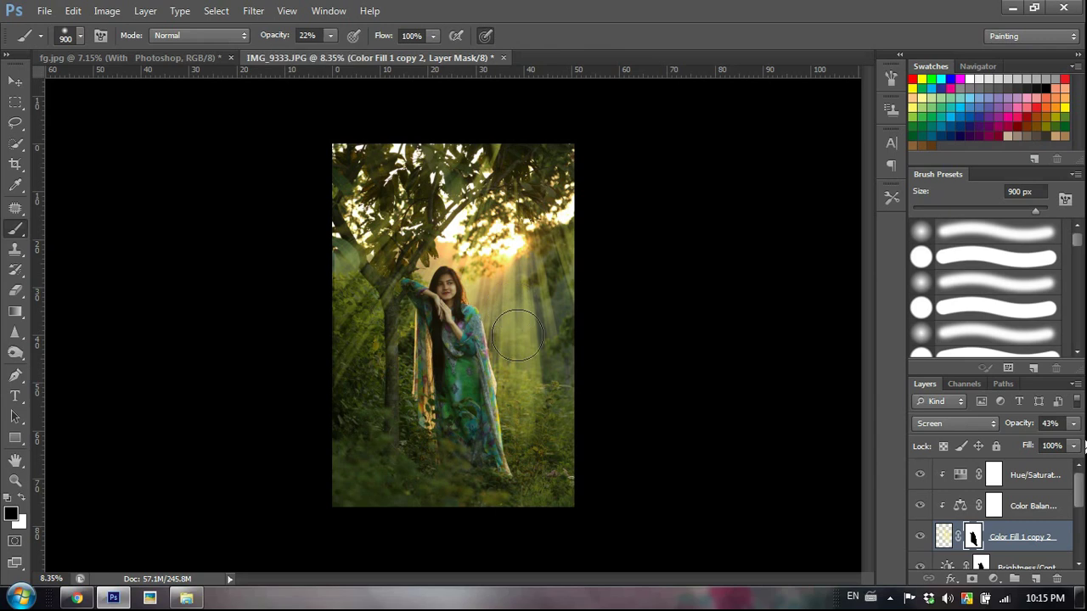
mouse_move(534, 443)
mouse_down()
mouse_move(517, 306)
mouse_move(524, 477)
mouse_up()
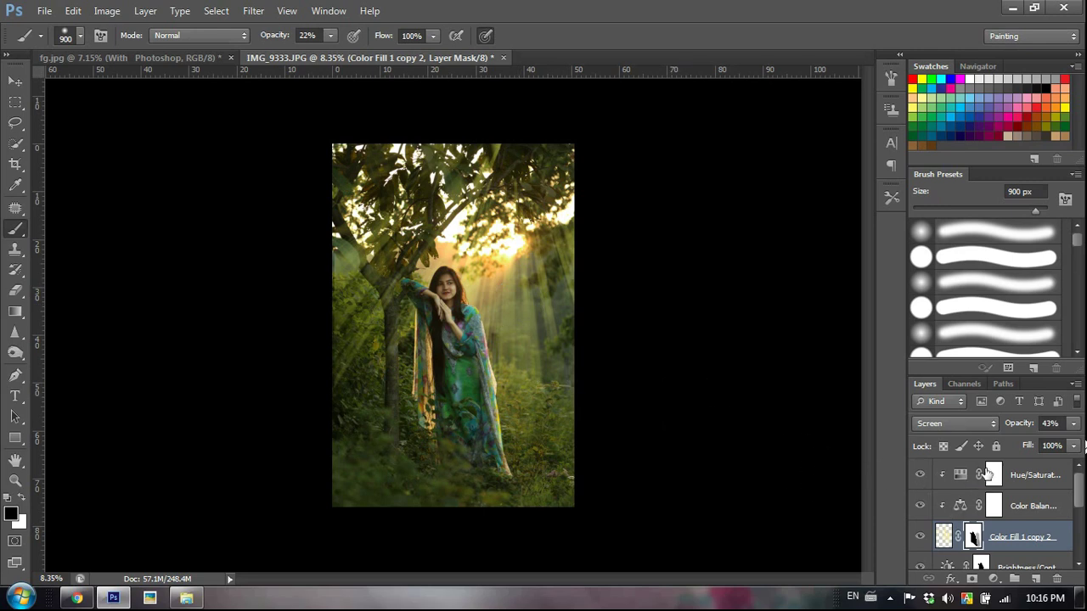
Add a Brightness/Contrast adjustment above the Hue/Saturation layer with Brightness 49 and Contrast 41, and fill its mask with black.
click(987, 474)
key(z)
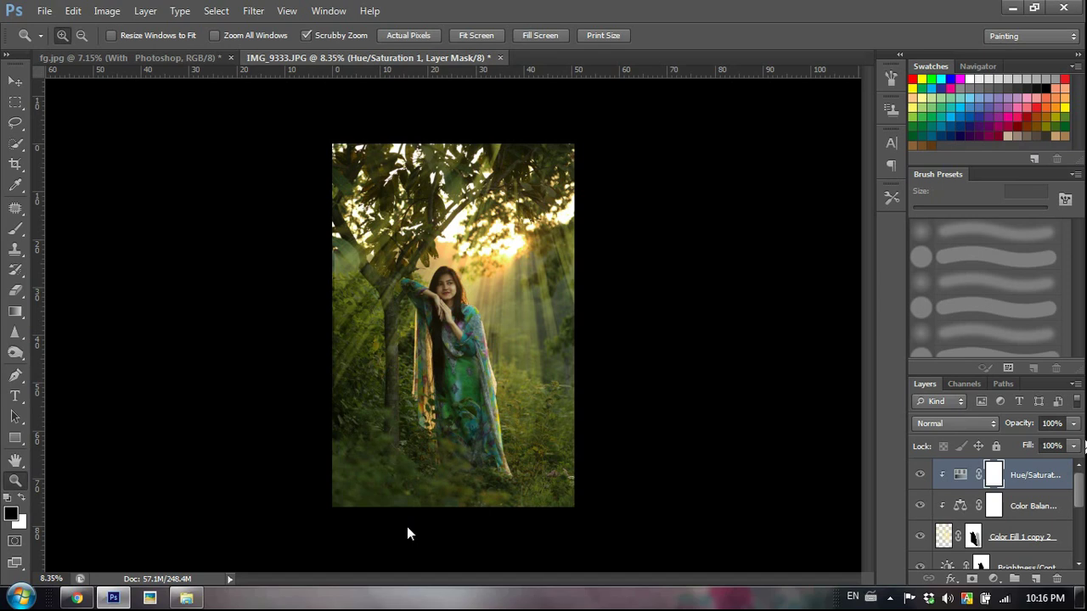
click(567, 440)
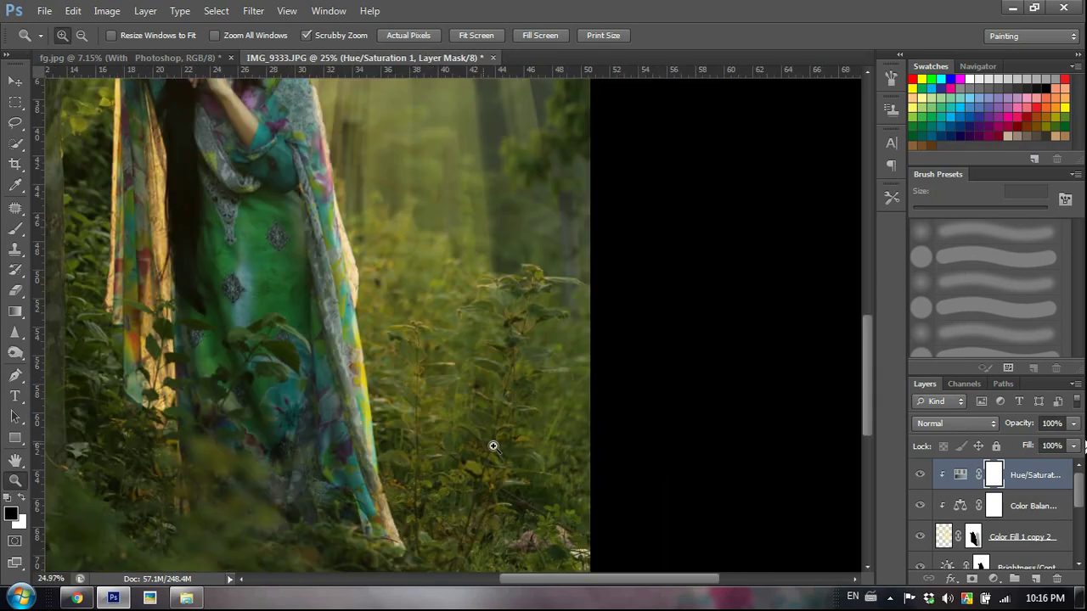
alt+click(493, 447)
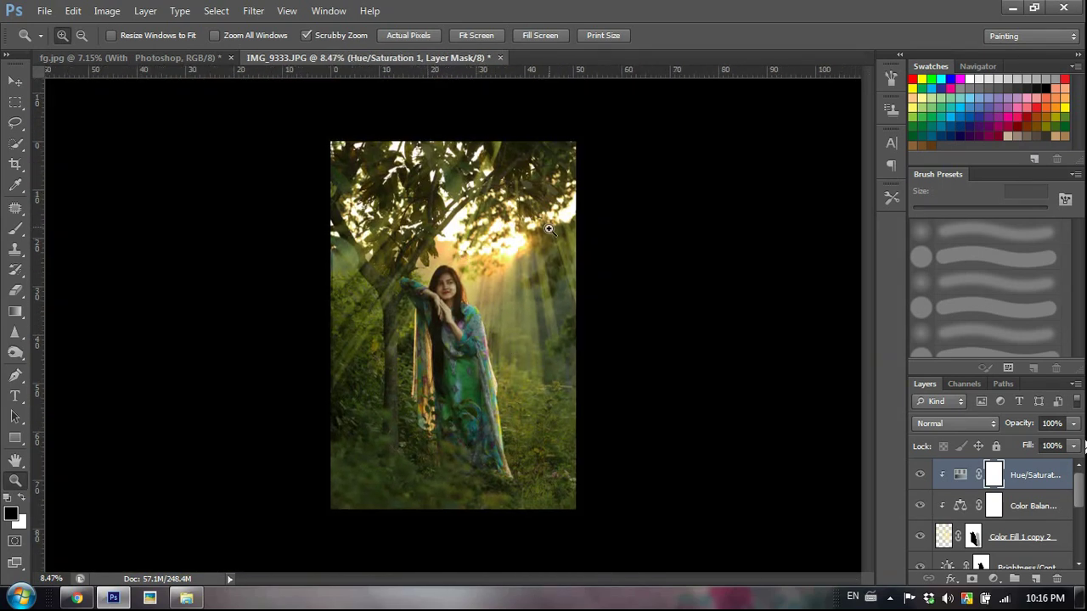
click(994, 578)
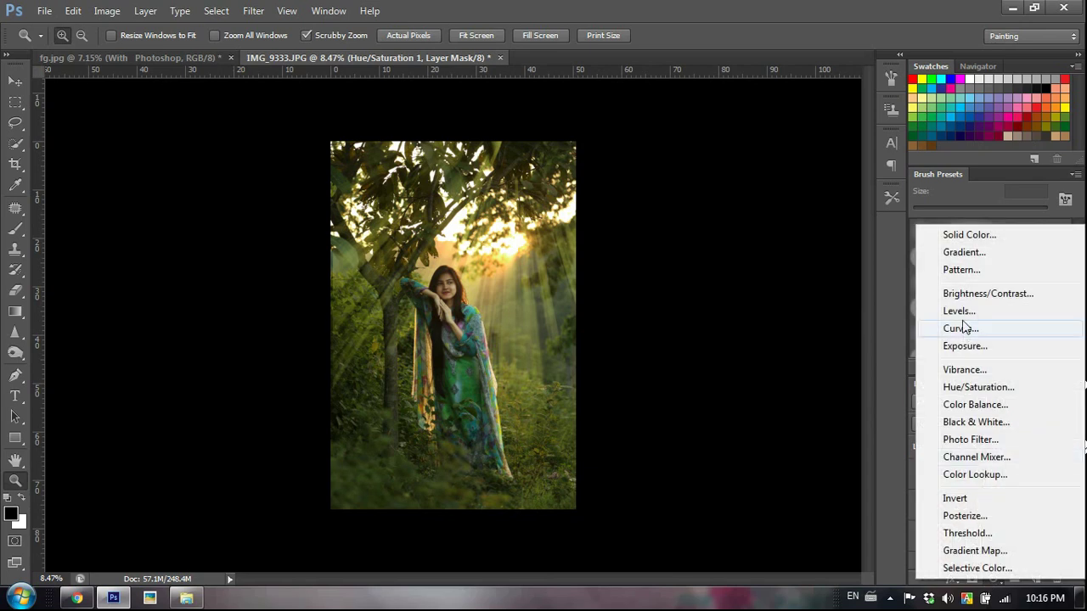
click(974, 298)
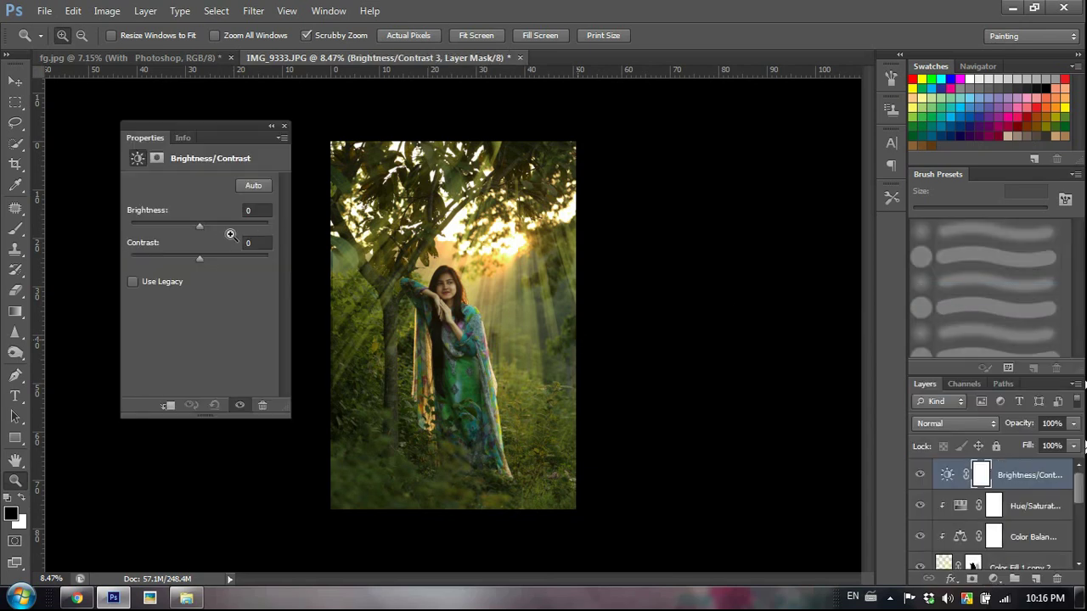
drag(199, 227, 222, 229)
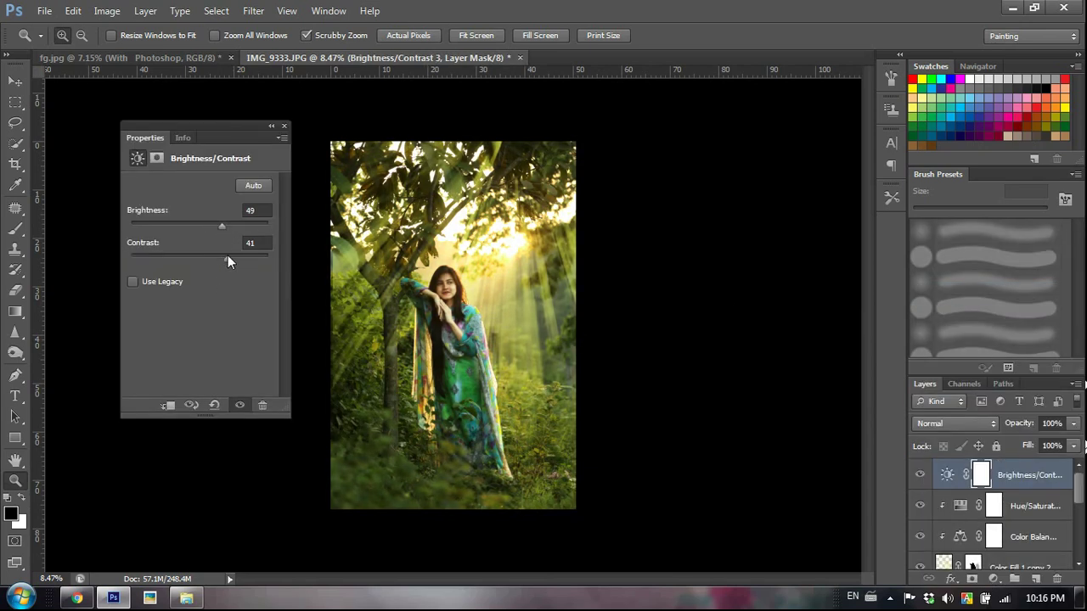
click(284, 126)
key(alt)
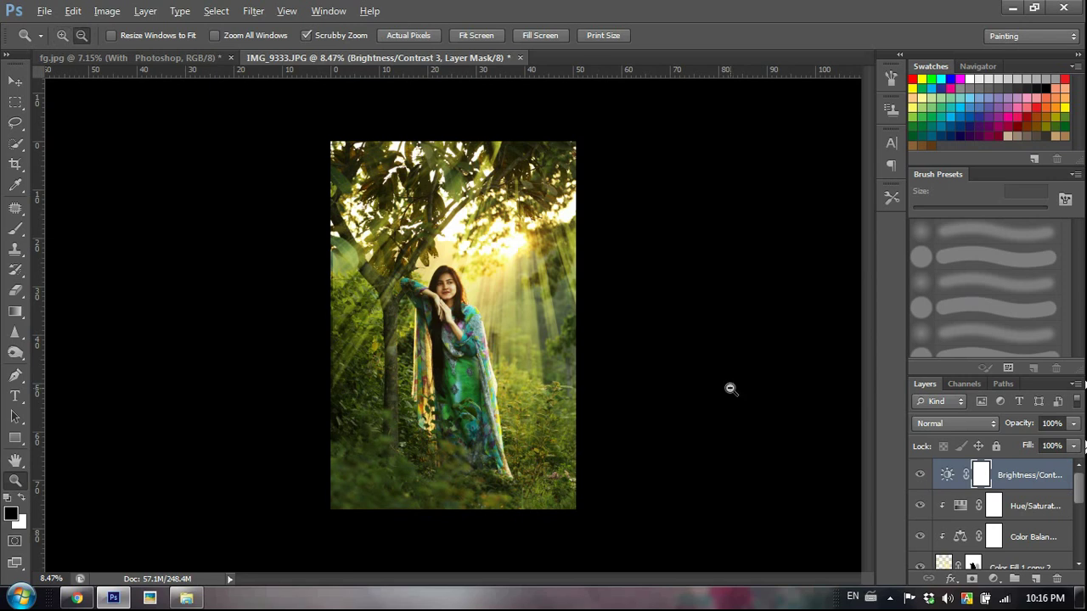
key(alt+BackSpace)
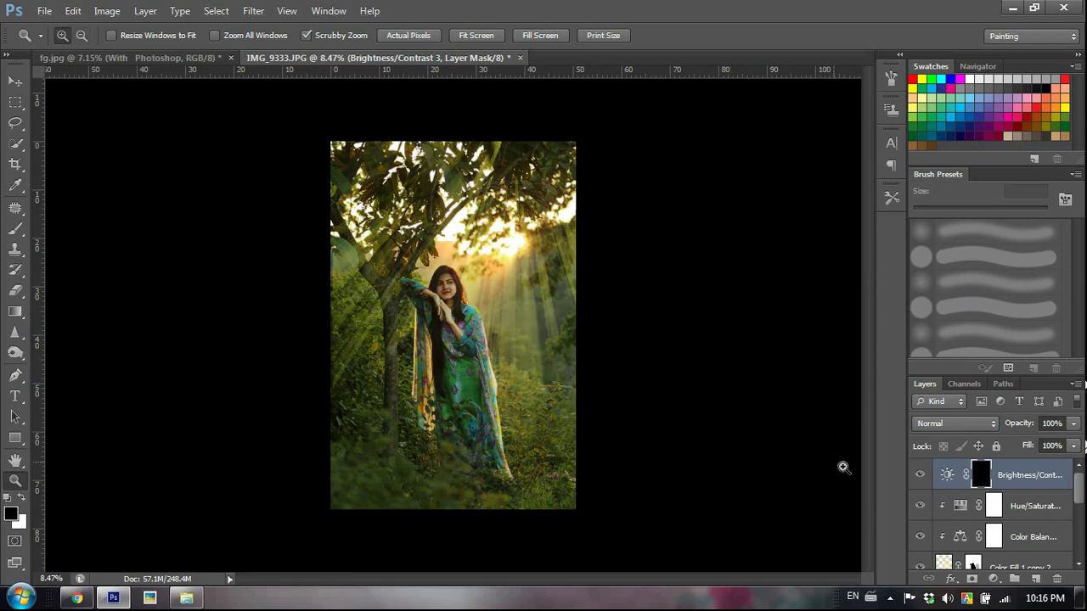
Paint white on the Brightness/Contrast mask with a 900 px brush, raising its opacity to 96%, to brighten the plants beside the dress.
click(917, 475)
click(537, 438)
click(13, 231)
key(x)
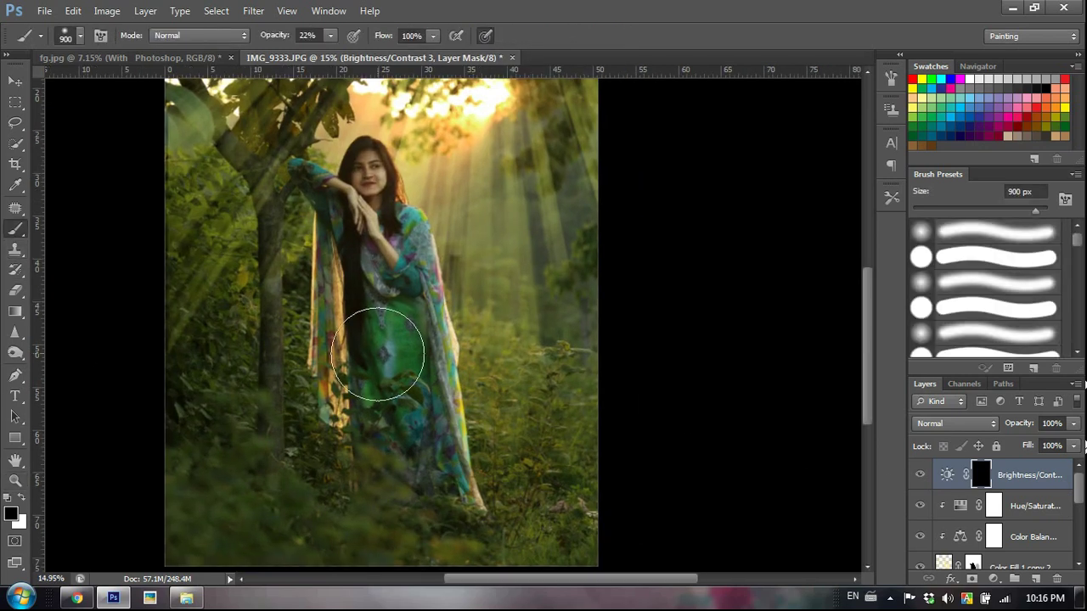
mouse_move(552, 390)
mouse_down()
mouse_move(545, 437)
mouse_move(498, 432)
mouse_up()
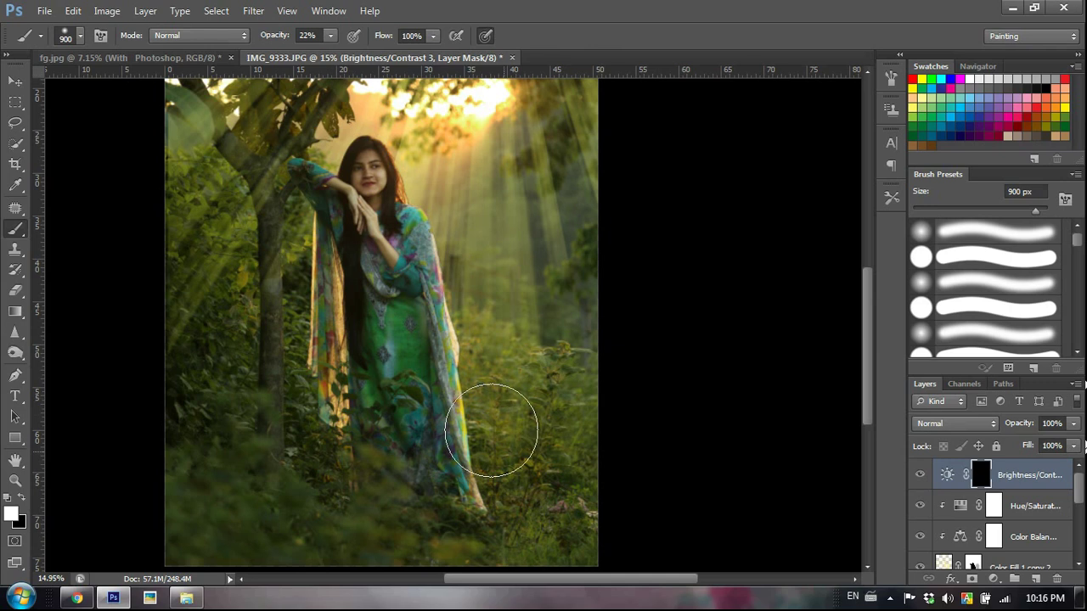
click(331, 36)
drag(335, 53, 393, 54)
mouse_move(578, 381)
mouse_down()
mouse_move(505, 377)
mouse_move(558, 381)
mouse_up()
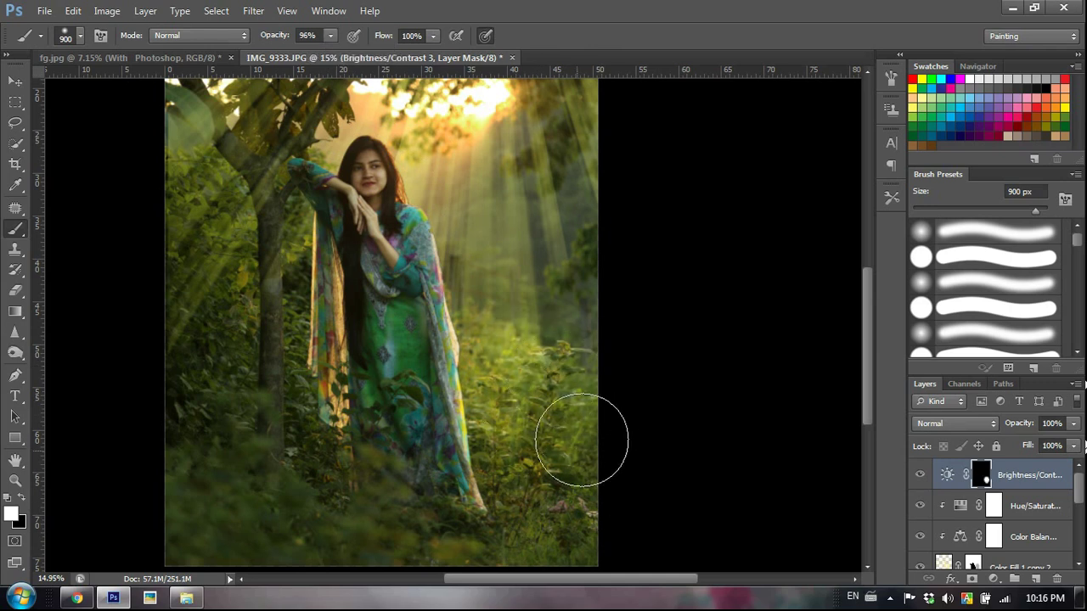
scroll(587, 427, up, 3)
drag(553, 206, 548, 155)
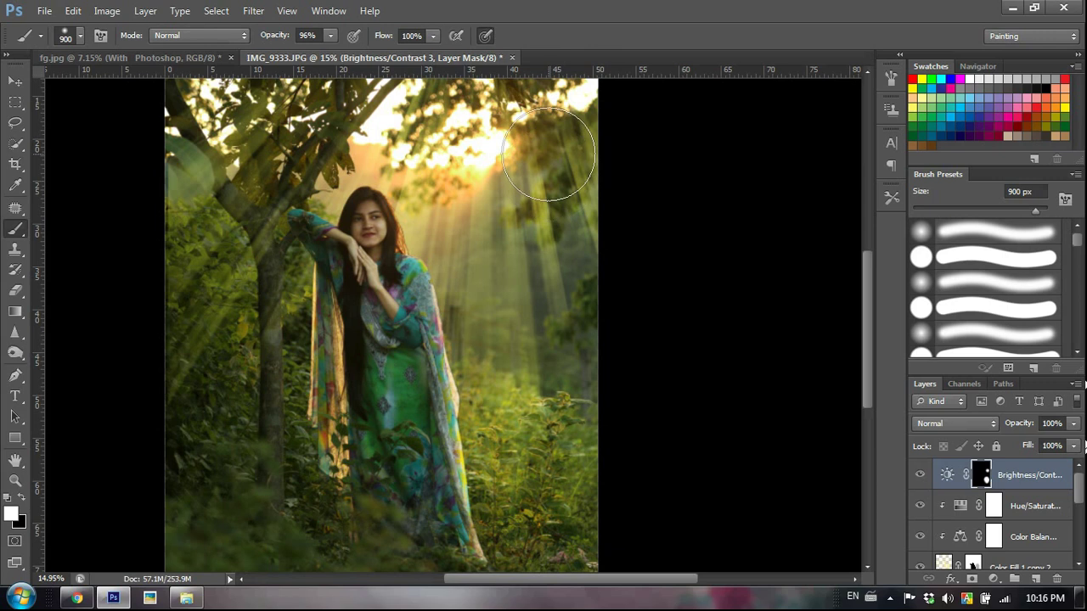
key(ctrl+z)
Paint white on the mask over the background foliage below the sun with an 800 px brush at 61% opacity.
key(bracketleft)
key(bracketleft)
key(bracketleft)
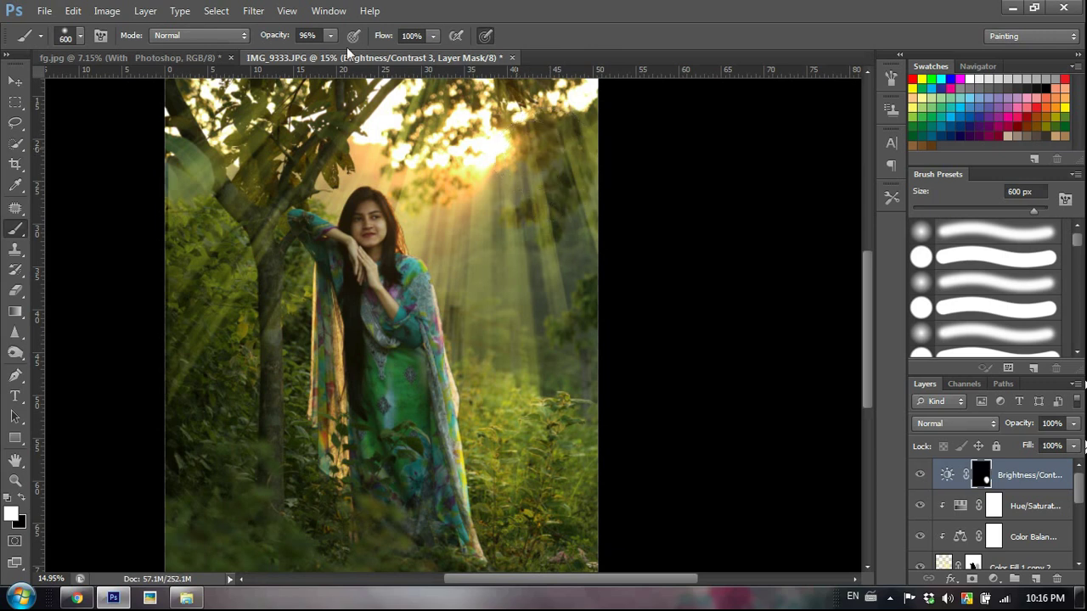
click(330, 35)
drag(323, 62, 306, 61)
key(bracketright)
key(bracketright)
mouse_move(586, 255)
mouse_down()
mouse_move(575, 309)
mouse_move(606, 199)
mouse_move(532, 264)
mouse_up()
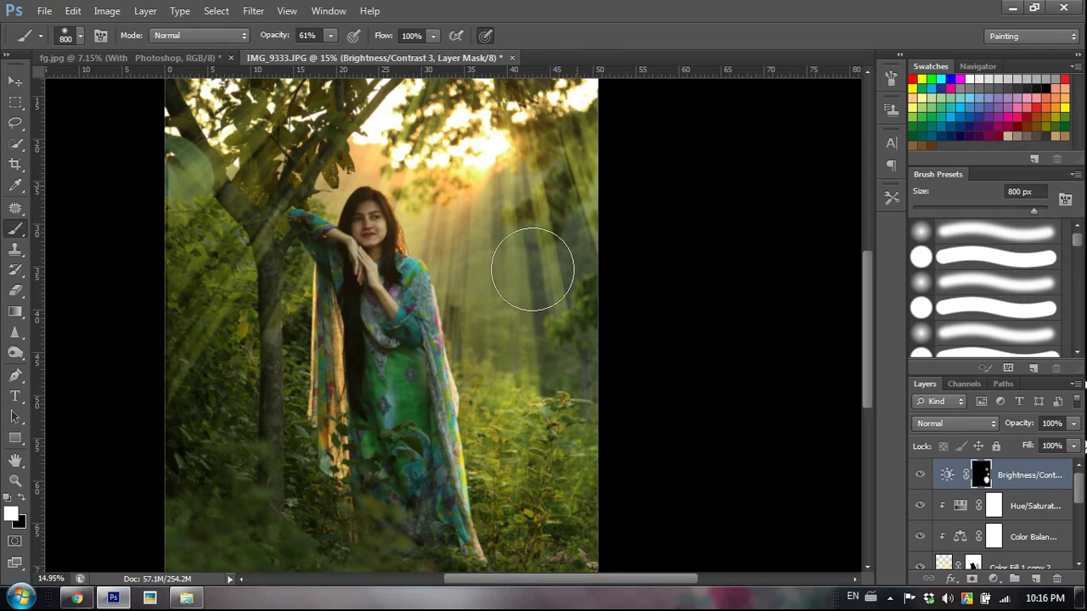
Brighten the bushes around the tree trunk and more of the surrounding plants by painting the mask white with the brush at 61% opacity.
mouse_move(288, 294)
mouse_down()
mouse_move(334, 158)
mouse_move(373, 246)
mouse_move(278, 298)
mouse_move(239, 296)
mouse_up()
key(p)
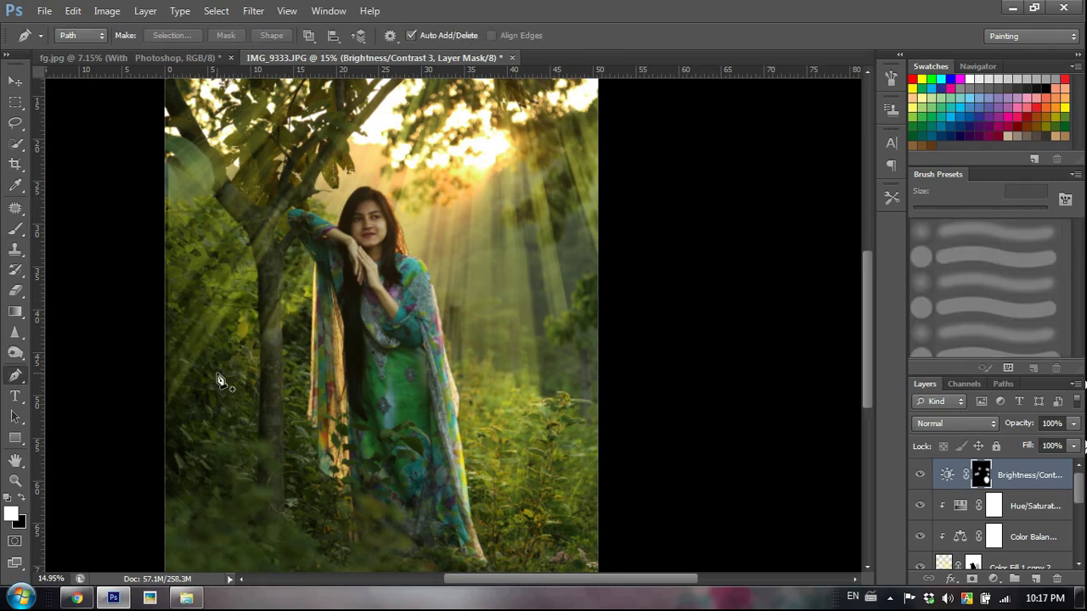
key(b)
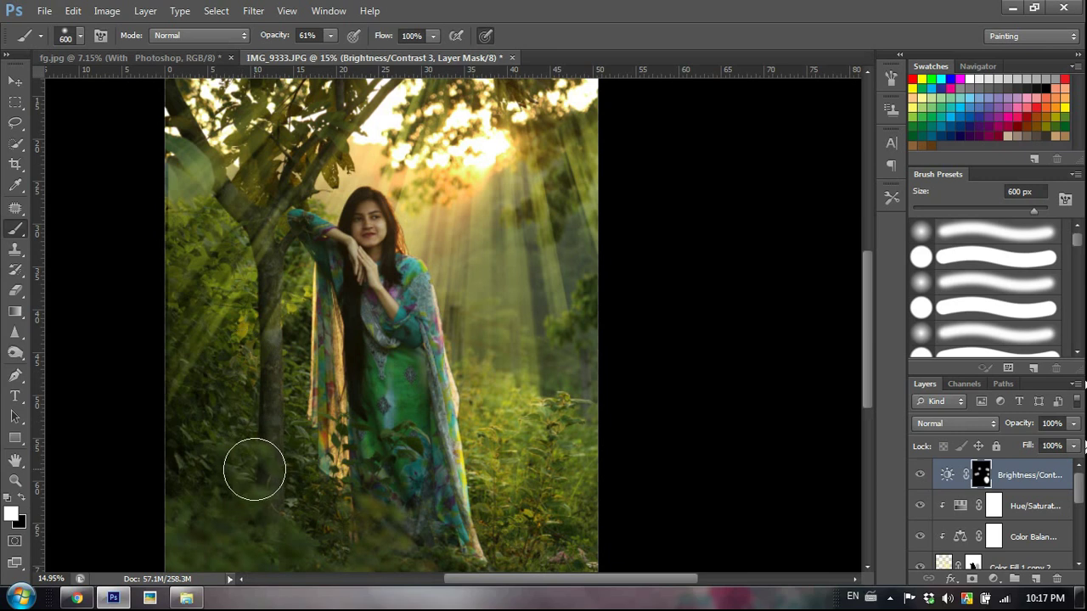
scroll(297, 481, up, 1)
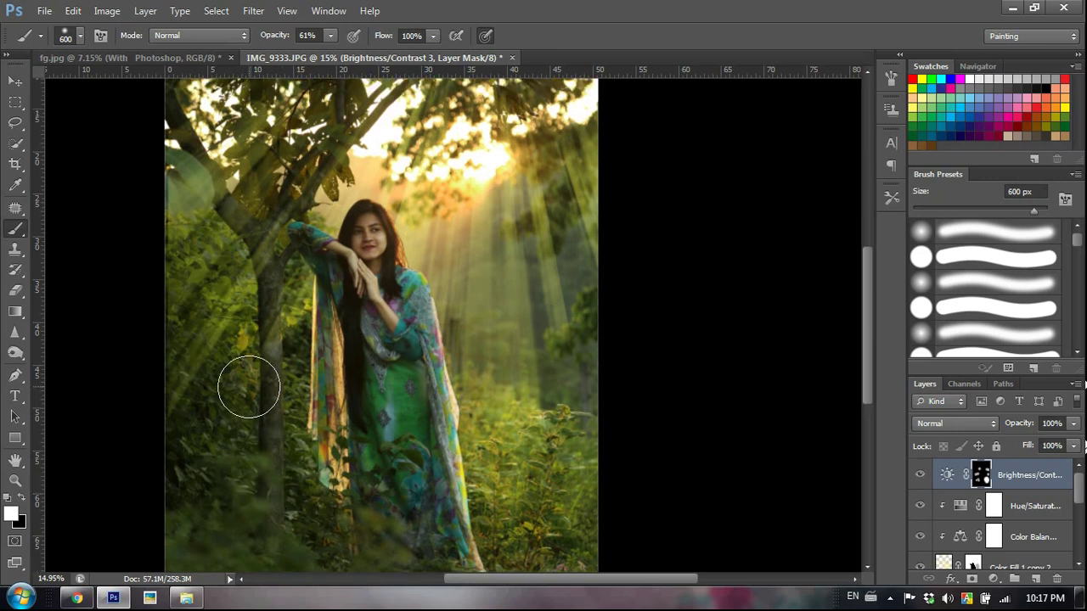
scroll(356, 412, down, 5)
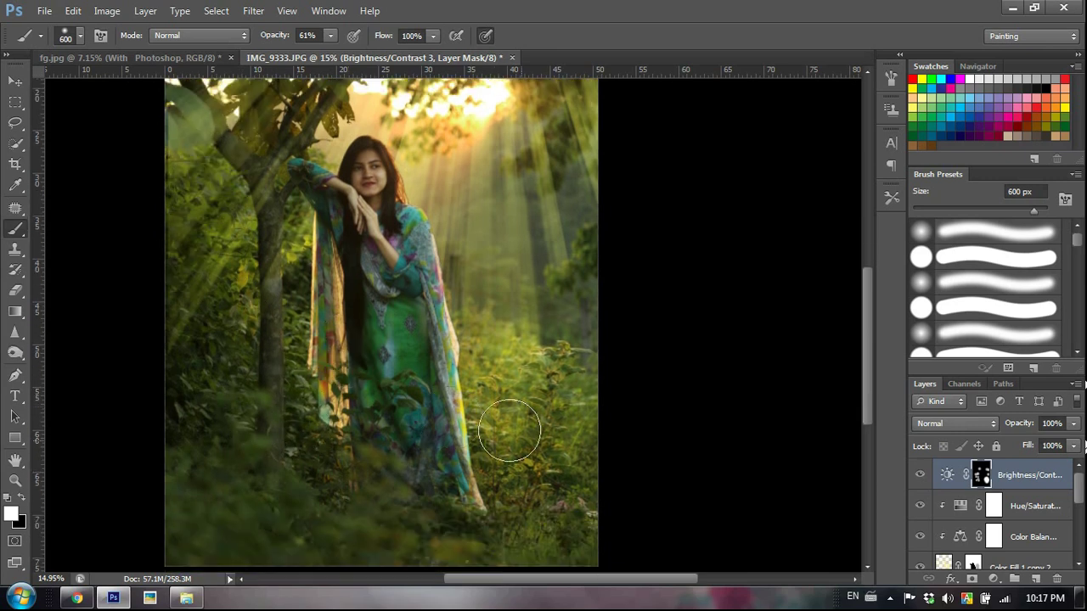
mouse_move(501, 474)
mouse_down()
mouse_move(566, 469)
mouse_move(566, 506)
mouse_move(468, 513)
mouse_move(498, 475)
mouse_up()
scroll(498, 463, up, 2)
scroll(498, 462, up, 5)
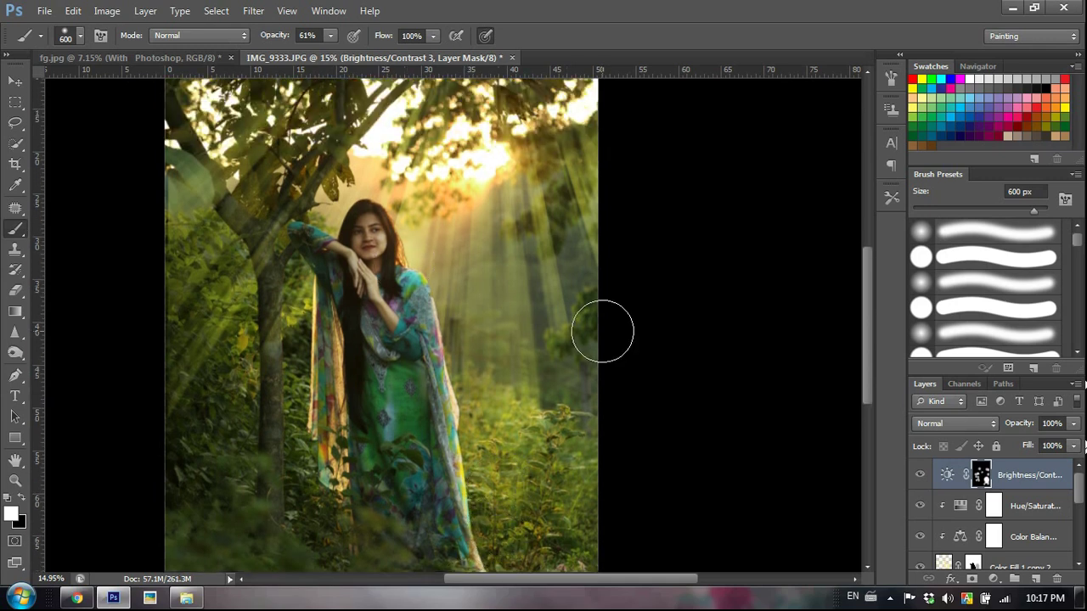
Reduce the brush to 250 px and check the painted areas of the Brightness/Contrast mask as a red overlay on the photo.
key(x)
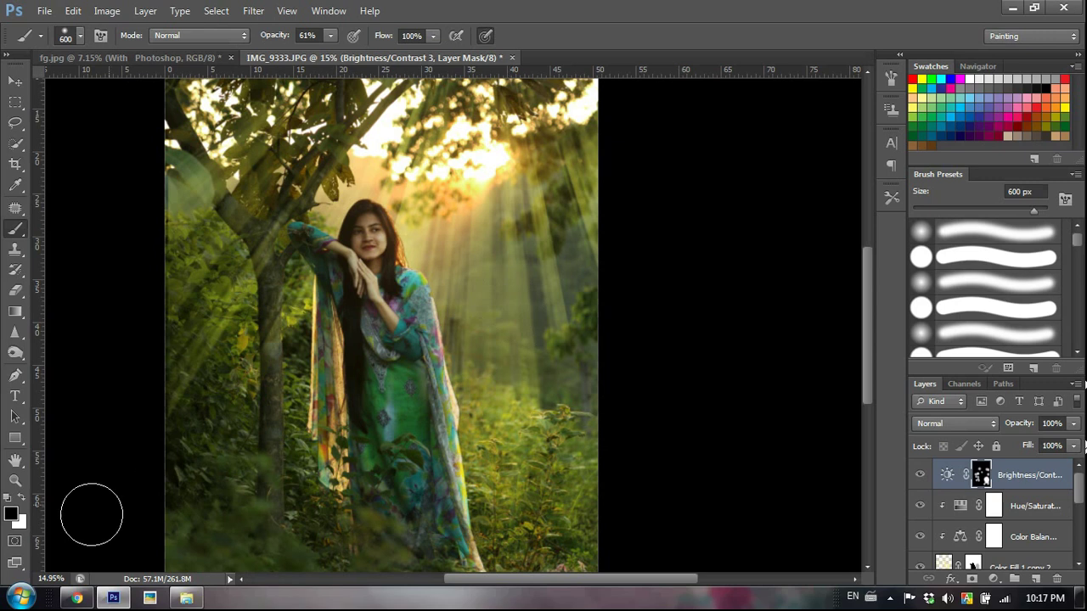
click(14, 480)
drag(414, 258, 421, 289)
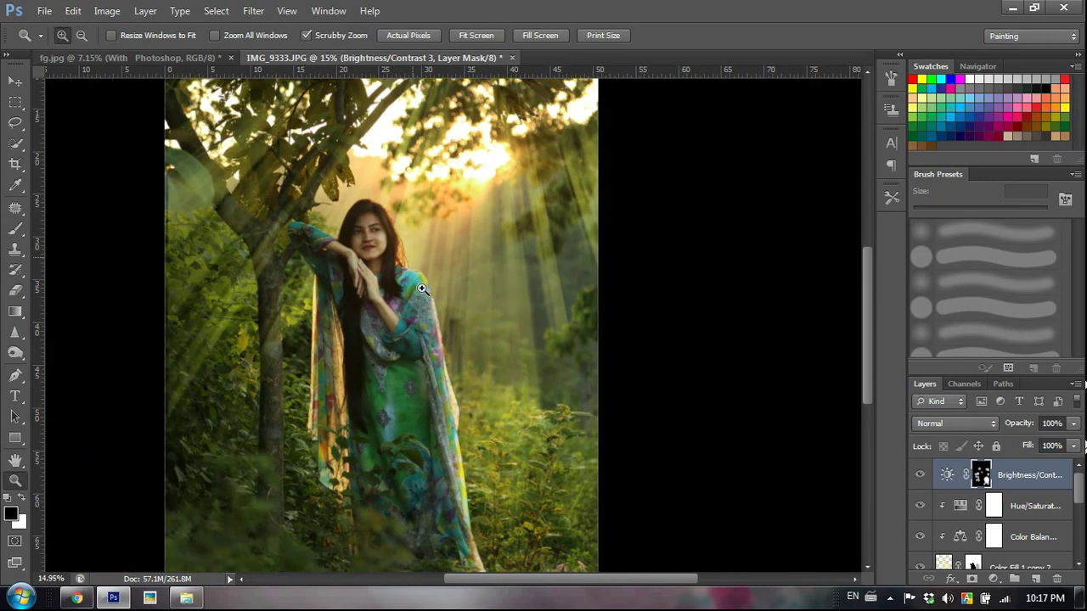
click(14, 228)
key(bracketleft)
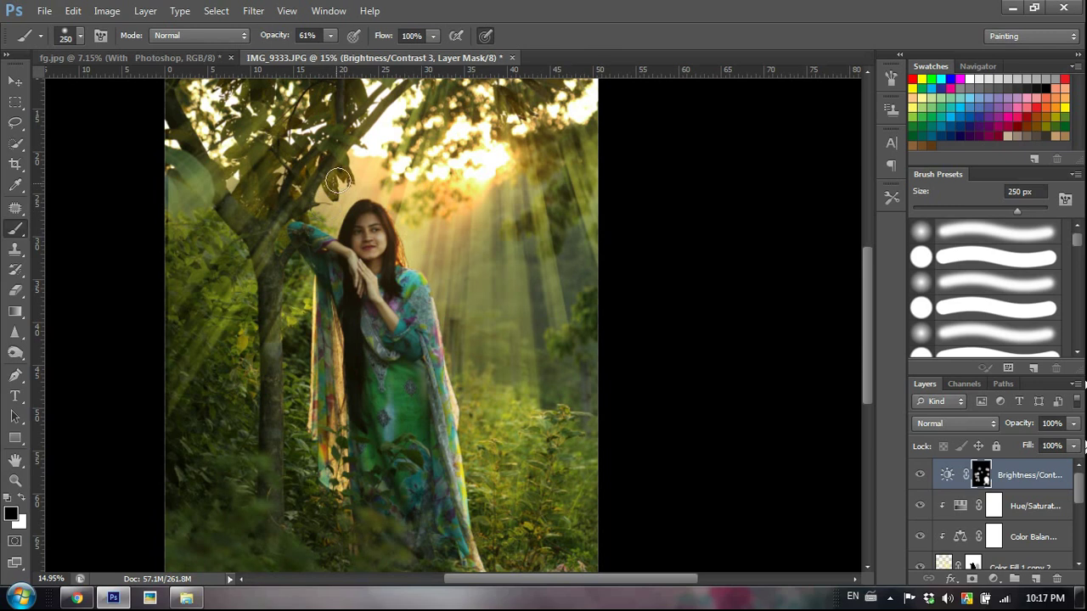
key(x)
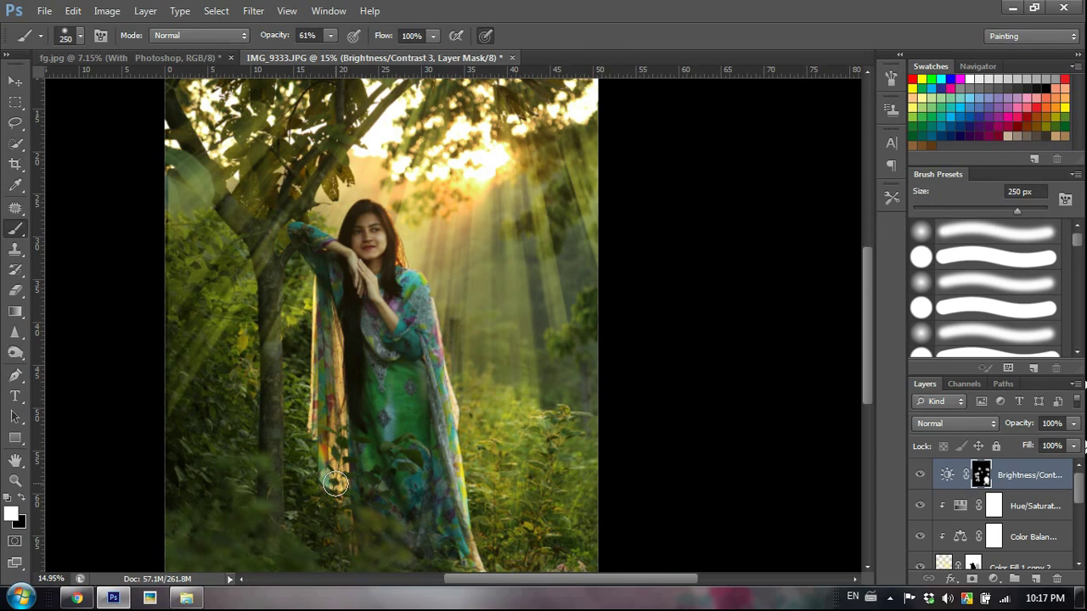
key(x)
key(backslash)
scroll(338, 397, up, 2)
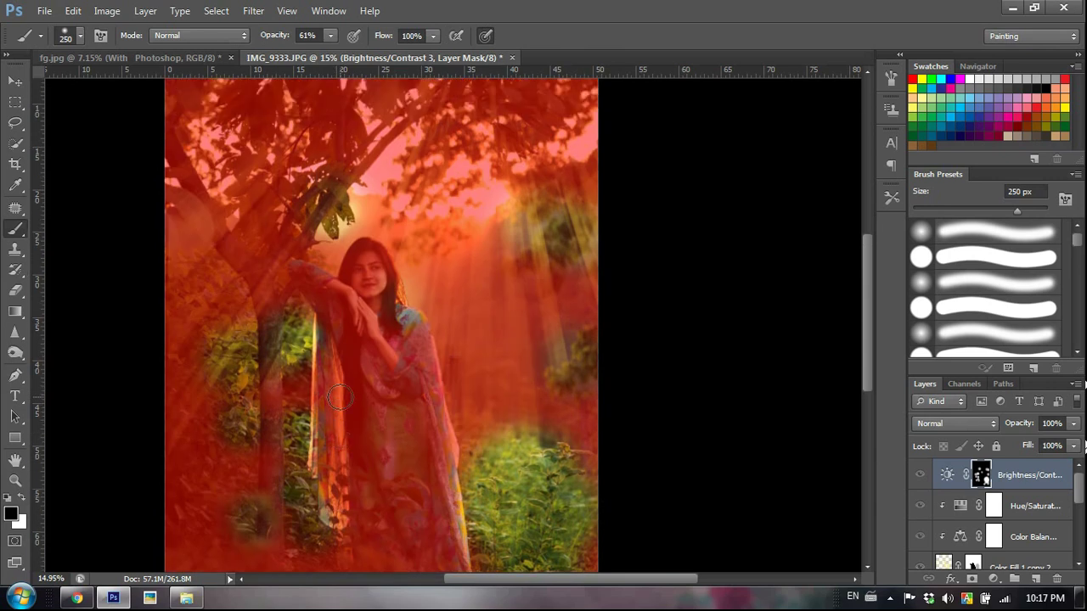
key(backslash)
key(x)
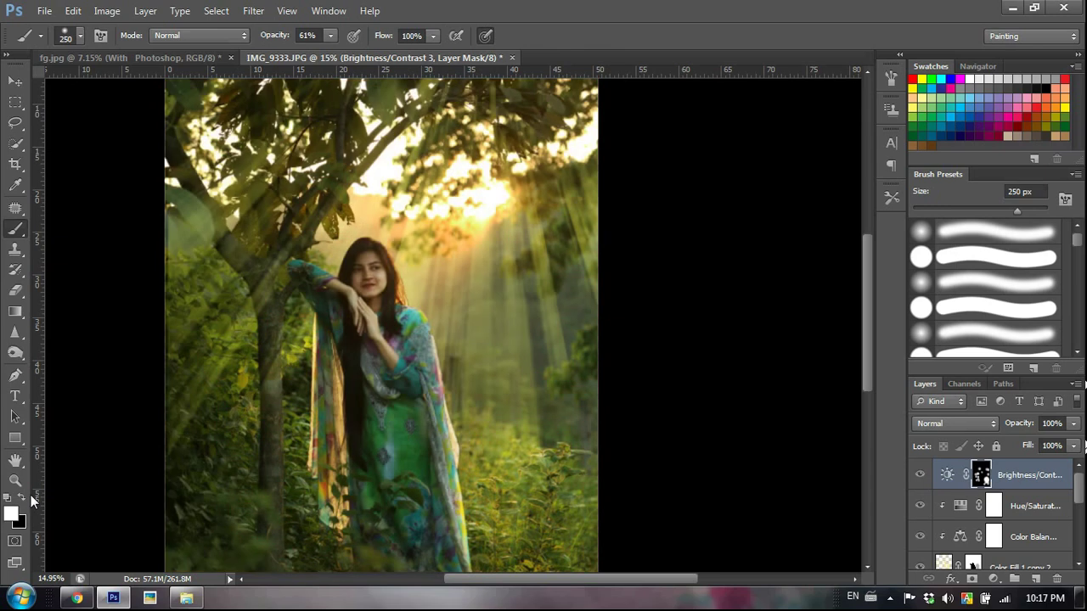
Compare the whole image with and without the masked Brightness/Contrast adjustment.
click(15, 482)
drag(333, 433, 296, 395)
click(919, 480)
click(919, 480)
click(919, 480)
click(919, 479)
click(919, 480)
click(919, 480)
click(919, 480)
click(920, 480)
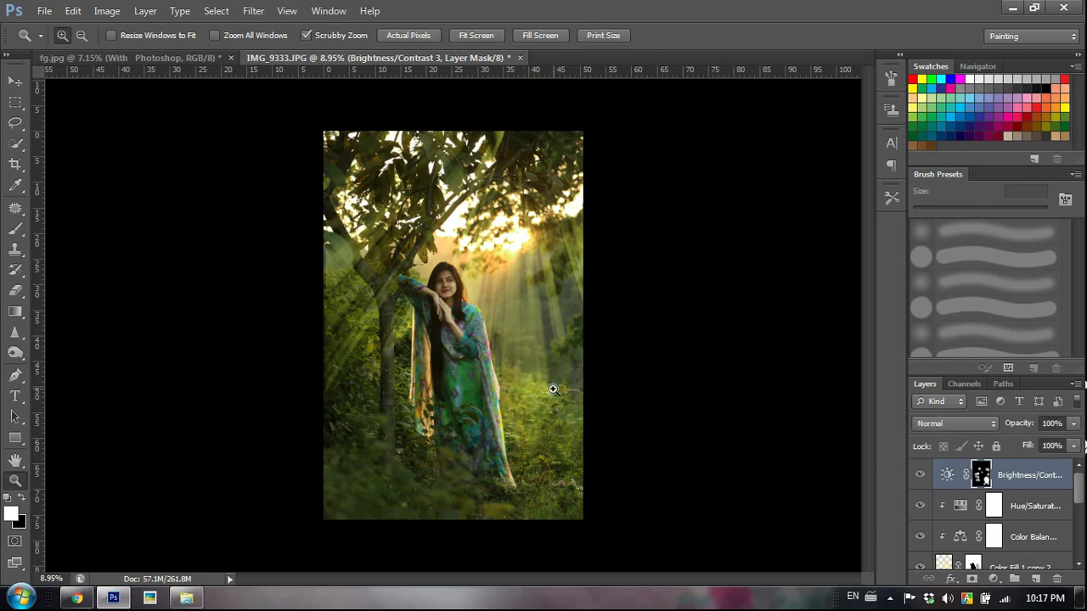
drag(547, 387, 527, 359)
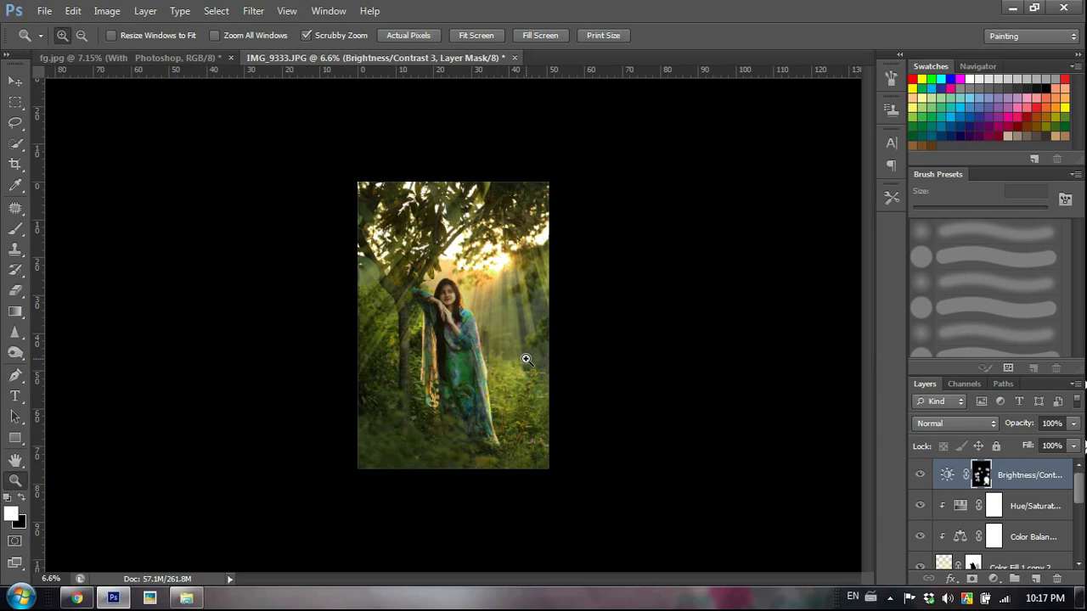
mouse_move(554, 400)
mouse_down()
mouse_move(535, 372)
mouse_move(551, 390)
mouse_up()
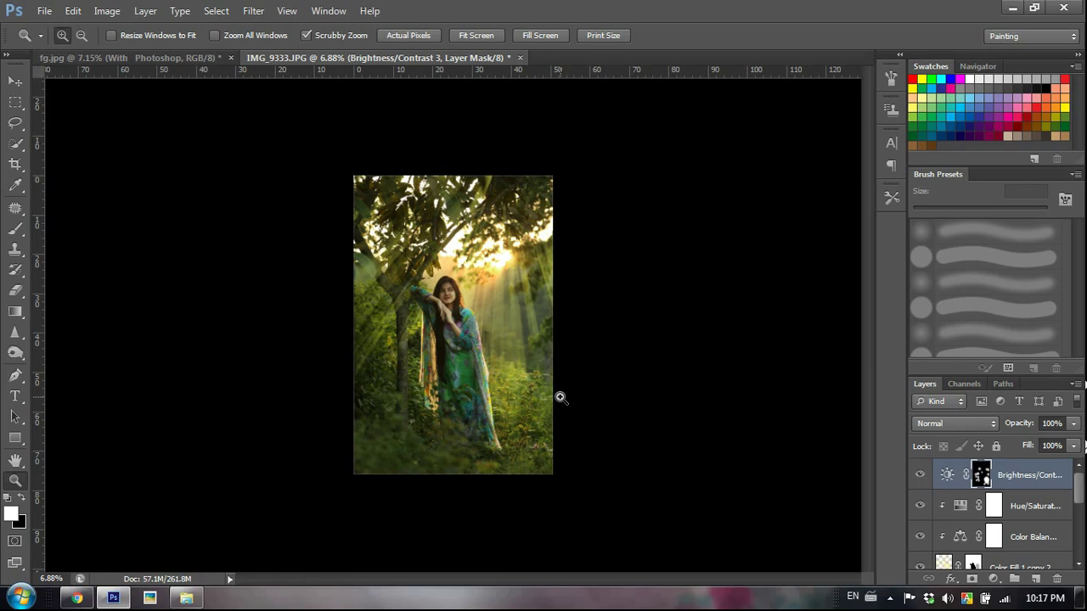
Stamp all visible layers into a new layer on top of the stack and duplicate that merged layer.
key(alt)
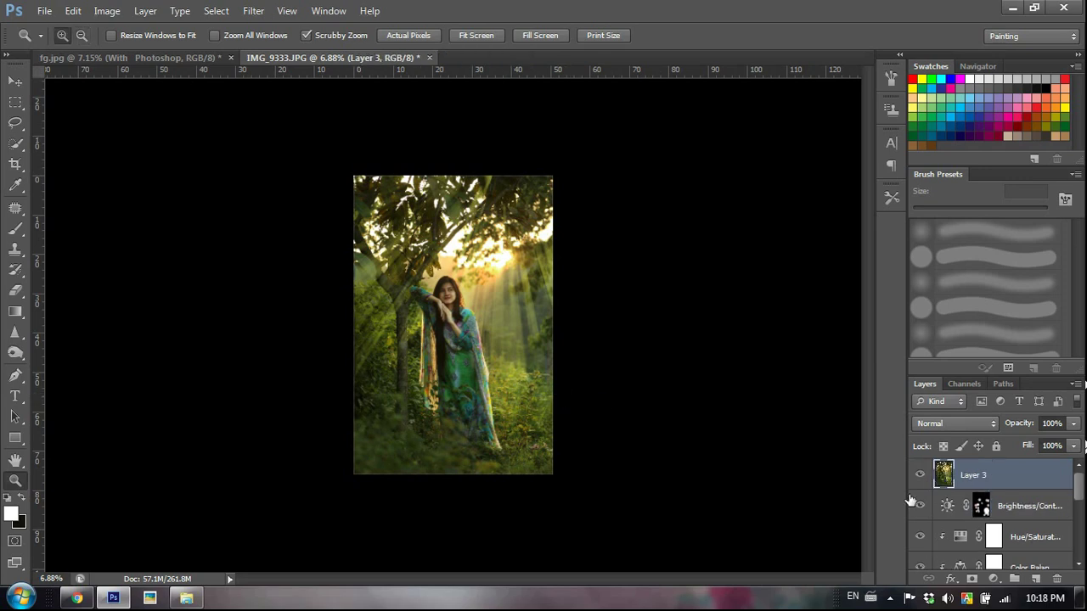
scroll(983, 524, down, 1)
scroll(985, 521, up, 1)
scroll(986, 519, down, 2)
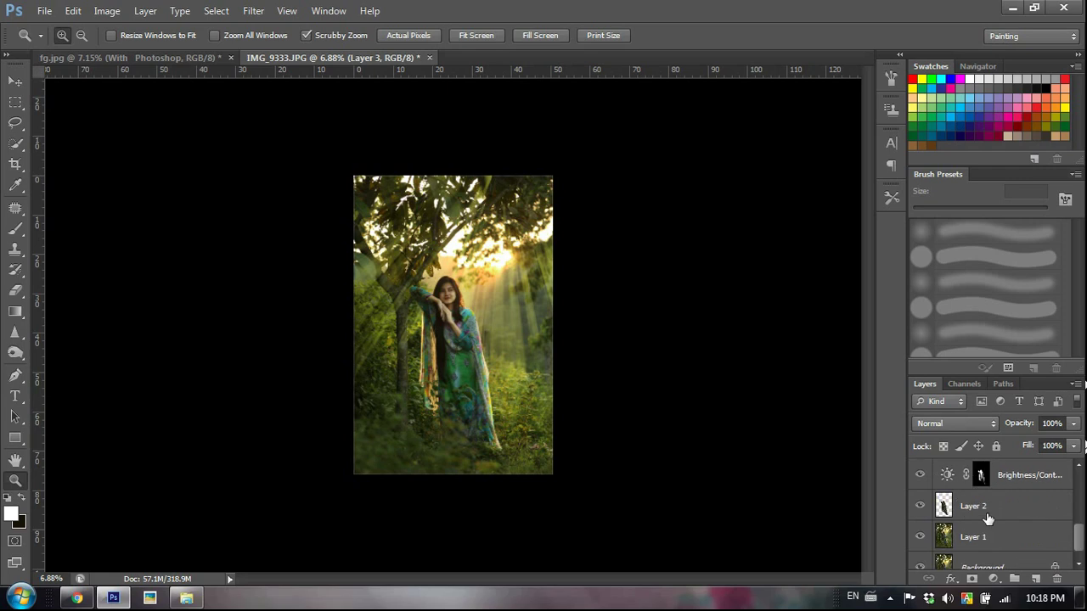
scroll(987, 520, down, 1)
scroll(1000, 506, up, 5)
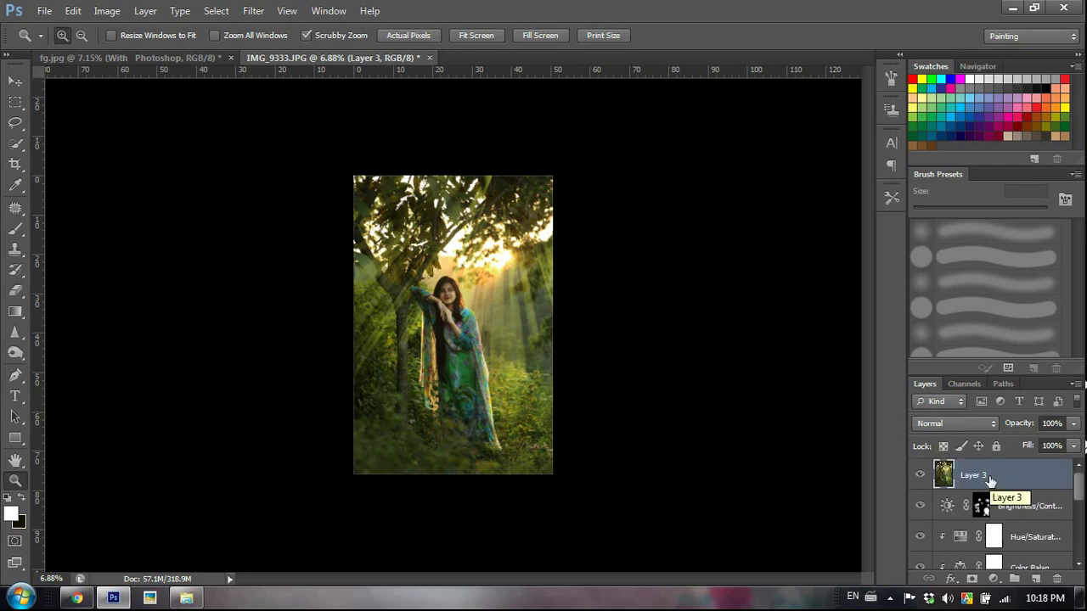
key(ctrl+j)
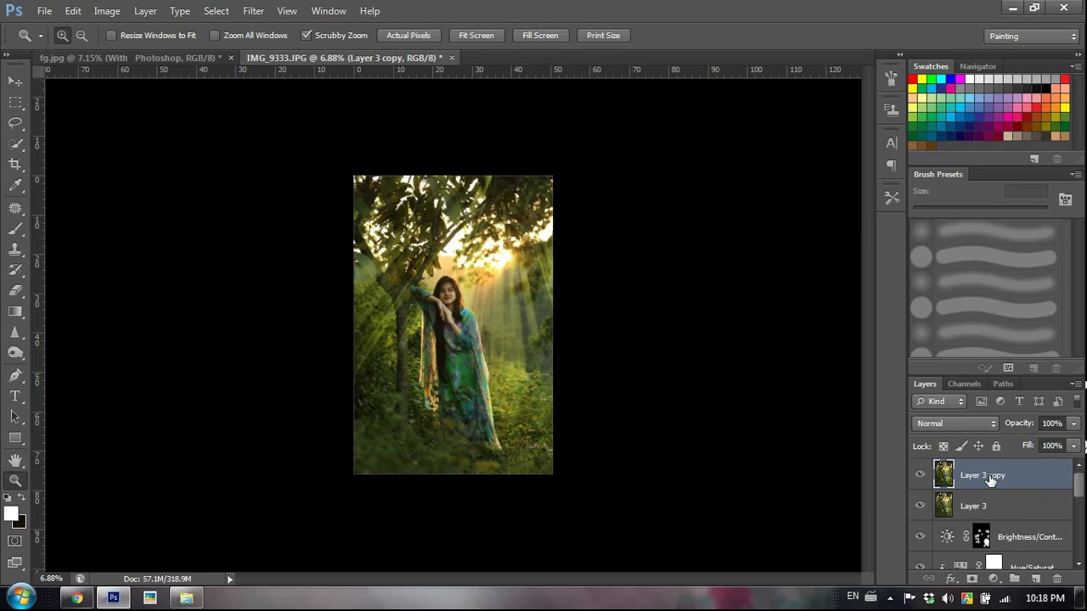
Apply a Gaussian Blur with a radius of 52.1 pixels to the duplicated merged layer.
click(253, 10)
mouse_move(289, 186)
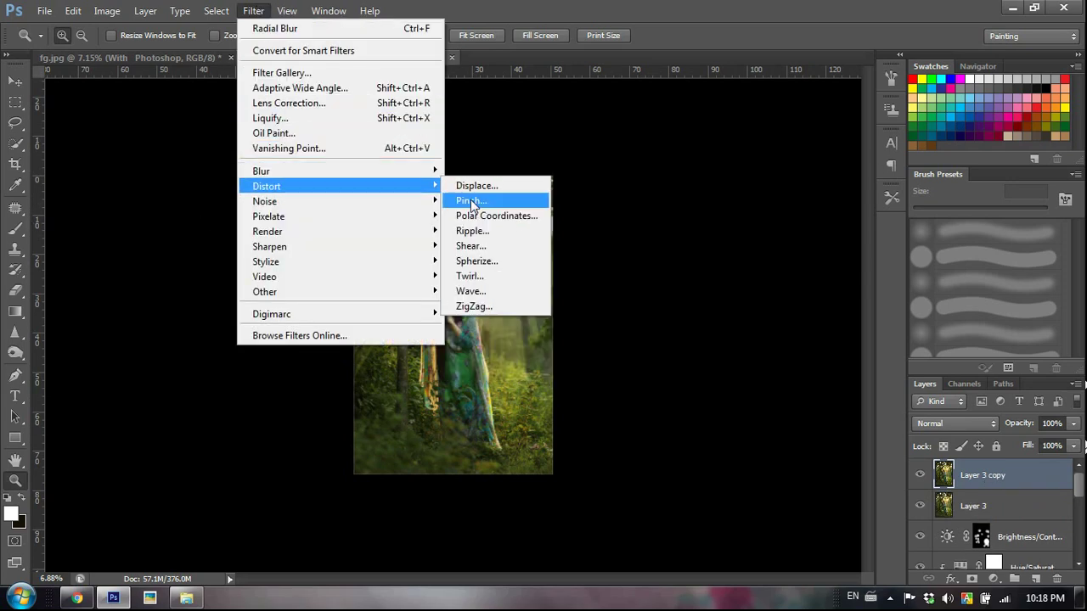
mouse_move(425, 172)
click(507, 283)
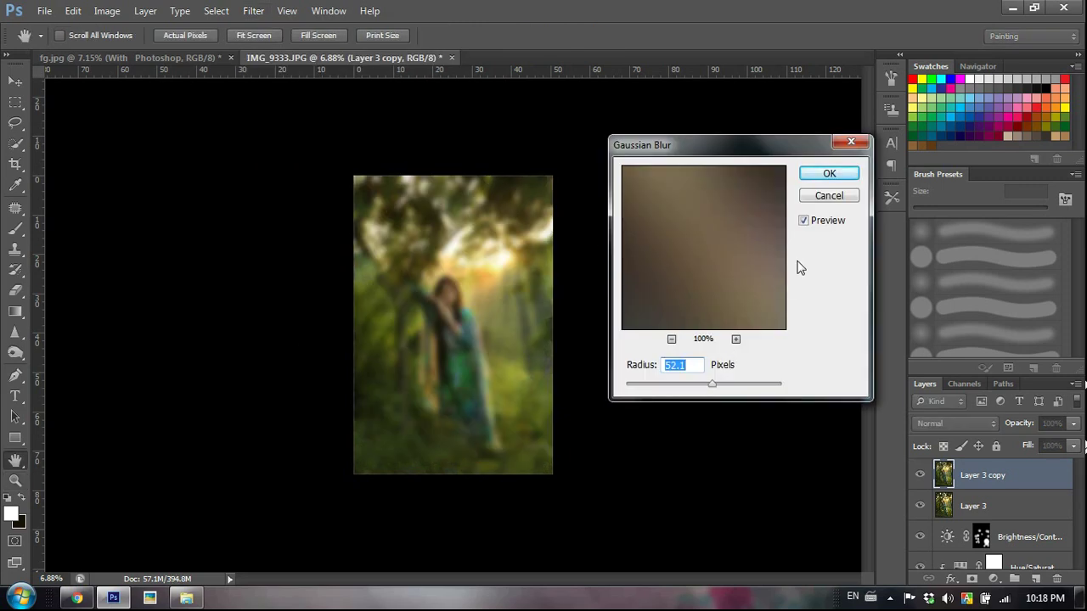
click(828, 175)
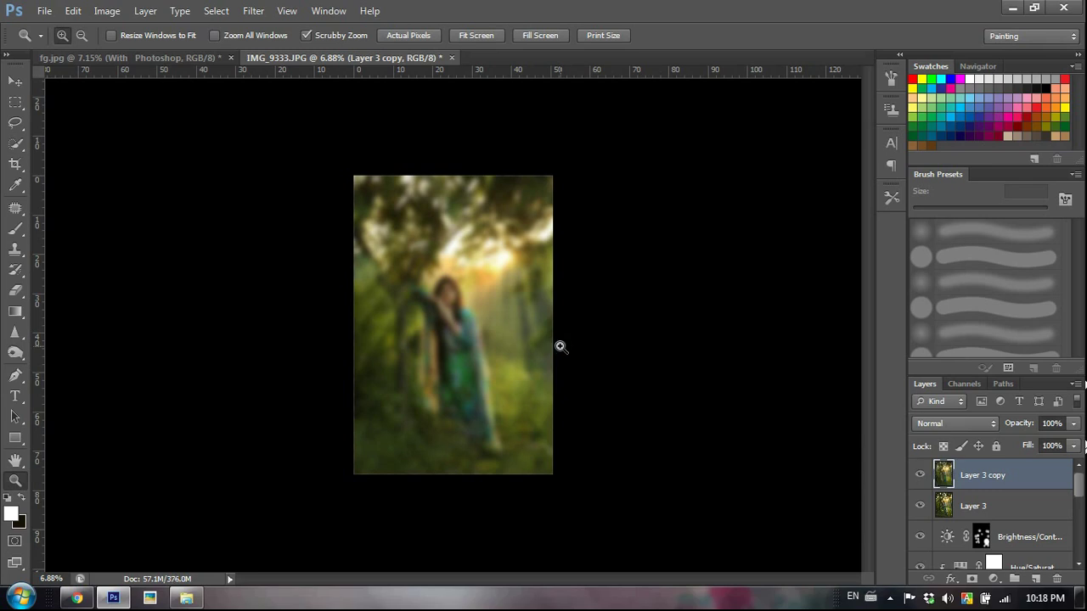
Compare the image with and without the blurred layer, and lower that layer's opacity to 33%.
click(919, 474)
click(919, 475)
click(1074, 425)
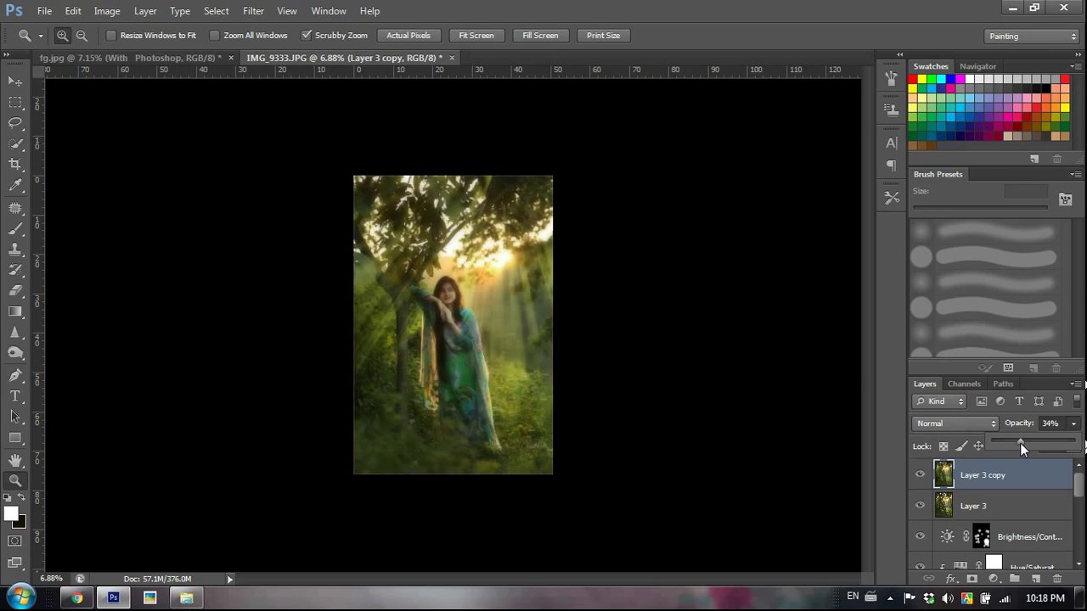
click(452, 327)
mouse_move(474, 342)
mouse_down()
mouse_move(489, 360)
mouse_move(468, 331)
mouse_up()
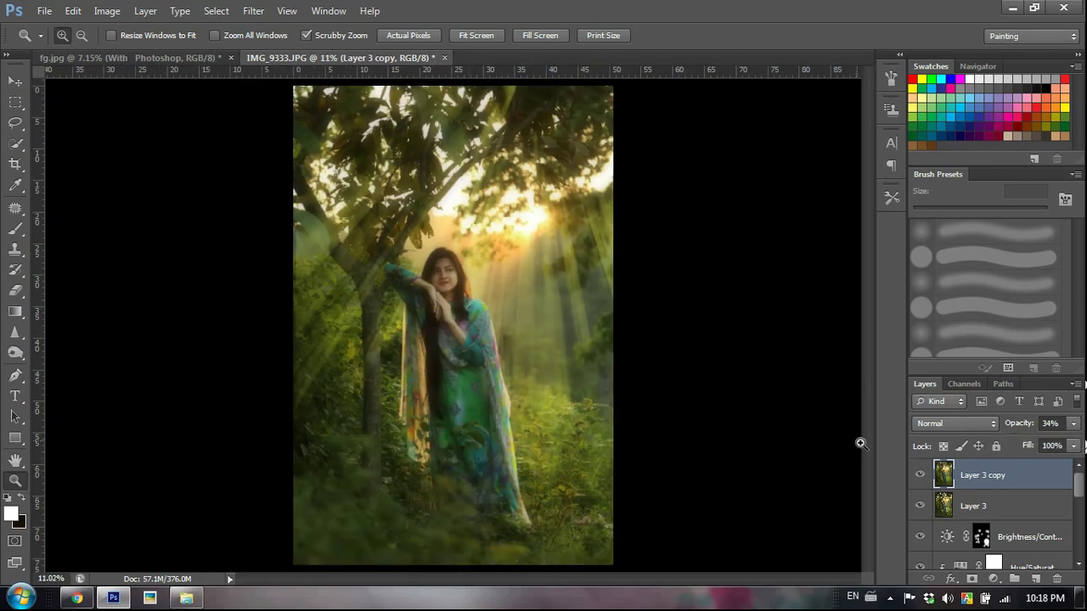
click(1075, 423)
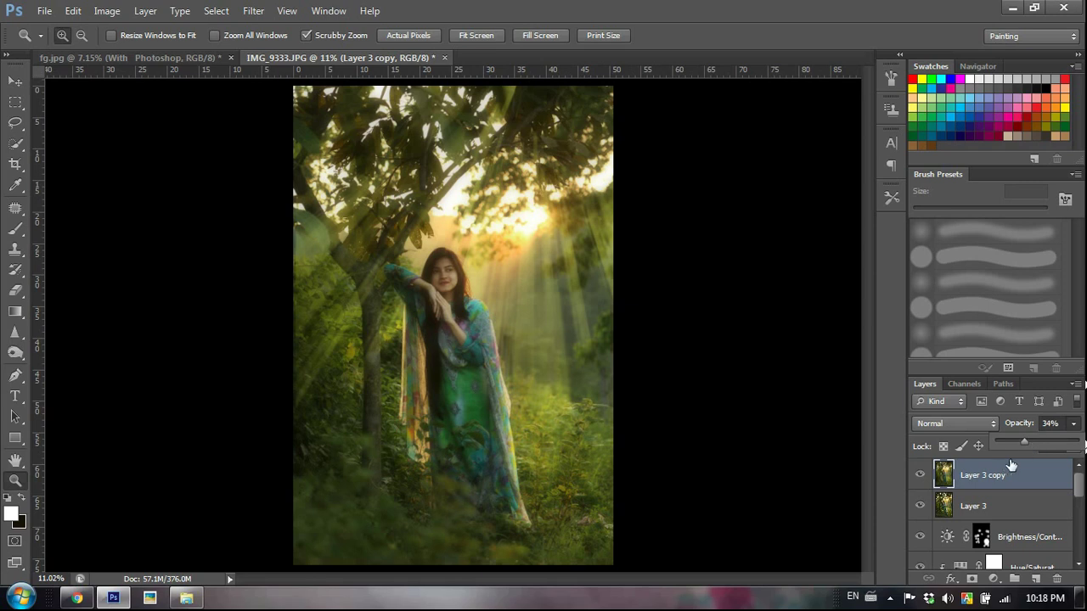
mouse_move(1003, 445)
mouse_down()
mouse_move(1037, 441)
mouse_move(1023, 445)
mouse_up()
Add a layer mask to the blurred layer and load the woman's outline from the Layer 2 cutout as a selection.
click(973, 578)
scroll(989, 510, down, 3)
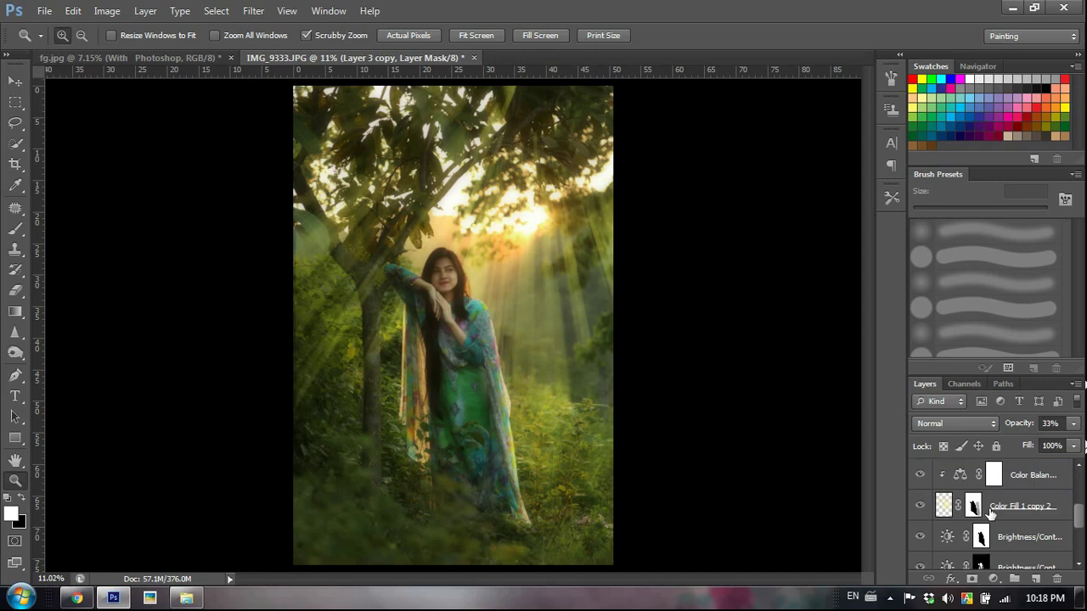
scroll(991, 514, down, 3)
ctrl+click(943, 494)
scroll(985, 510, up, 6)
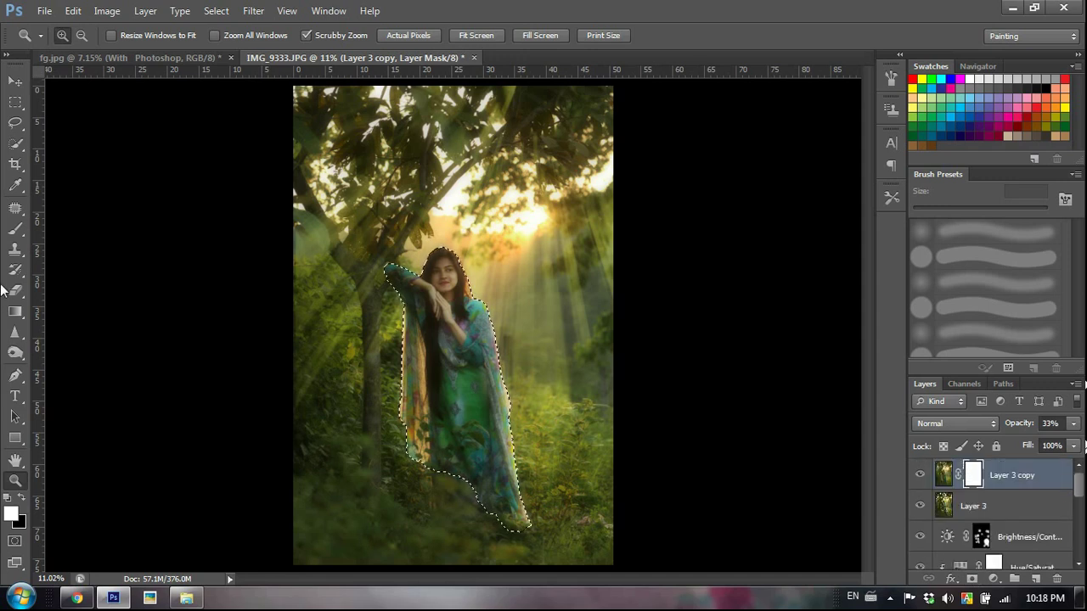
Paint black on the blurred layer's mask over the woman's face with the brush at 100% opacity, then compare with the layer hidden.
click(15, 228)
click(15, 480)
drag(514, 318, 527, 415)
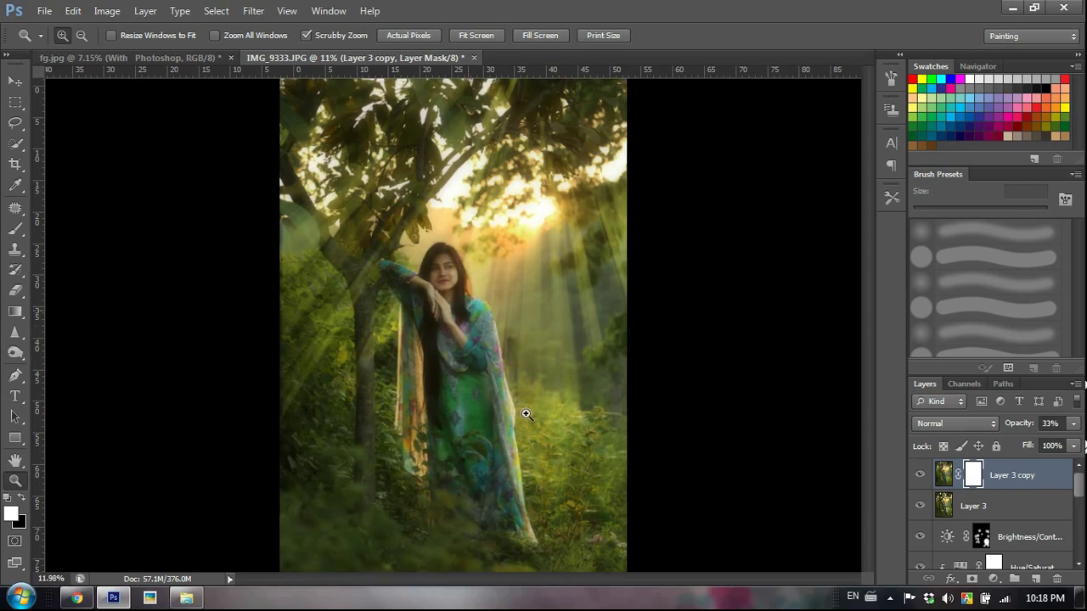
drag(472, 307, 518, 307)
key(b)
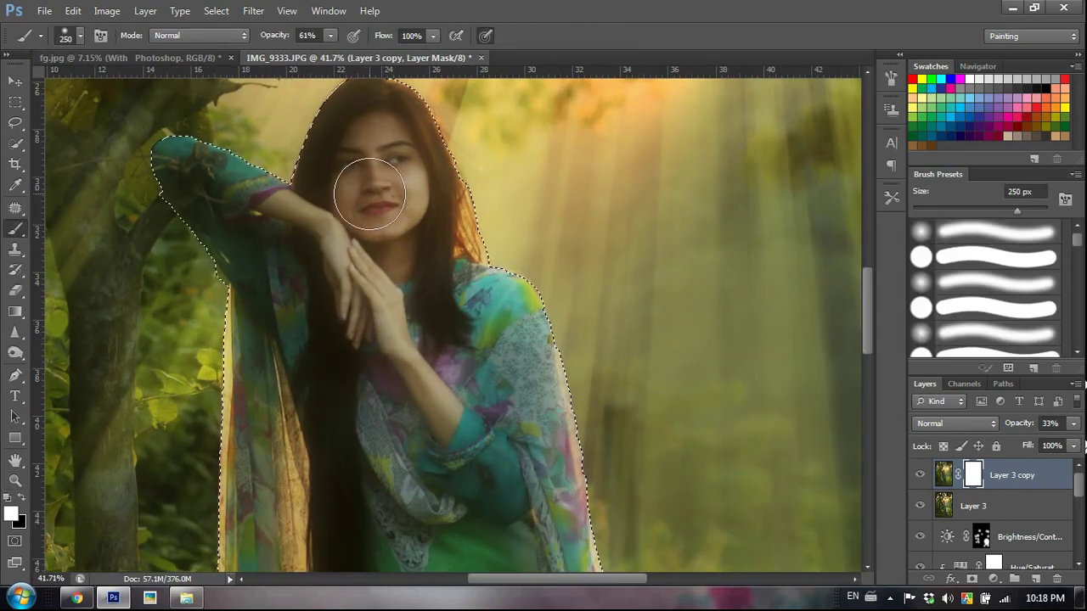
key(x)
mouse_move(380, 175)
mouse_down()
mouse_move(368, 181)
mouse_move(395, 217)
mouse_up()
drag(331, 36, 368, 70)
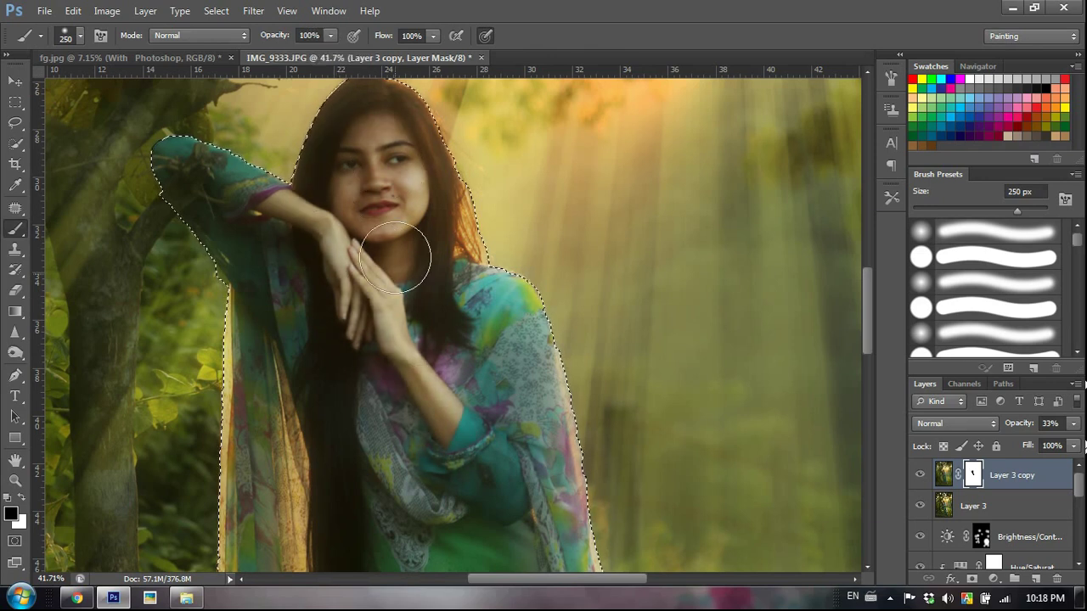
key(z)
scroll(367, 307, down, 2)
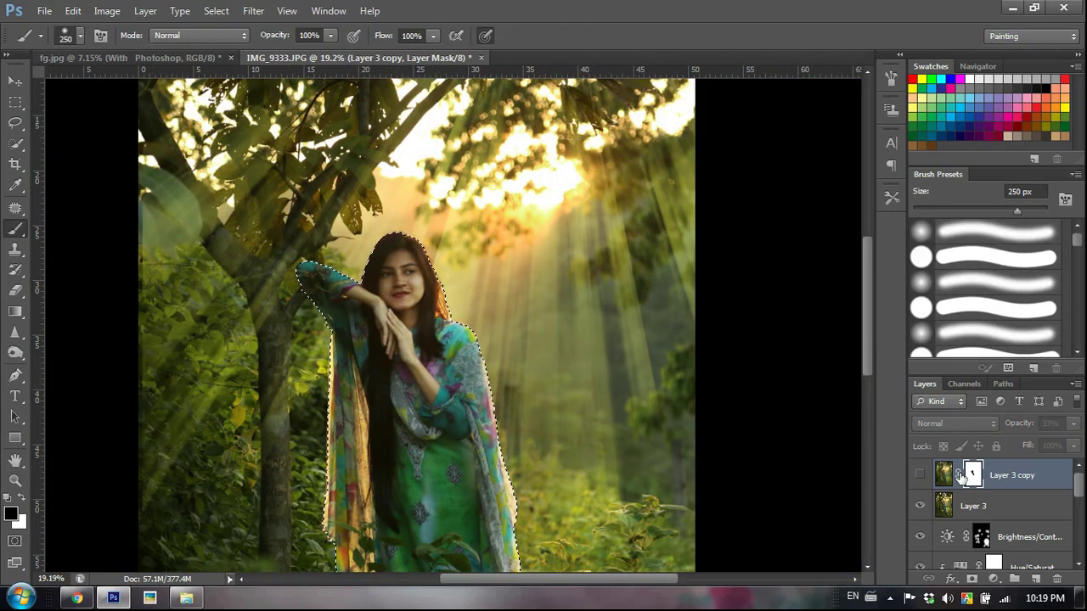
click(920, 478)
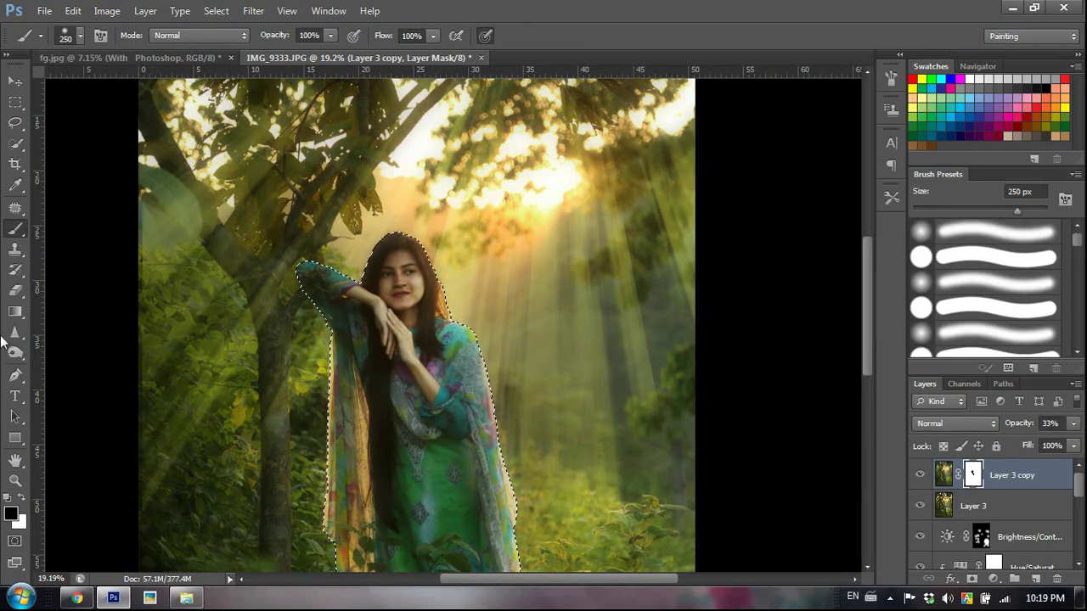
Enlarge the brush to 600 px, paint black on the mask over the woman's body and dress, and remove the selection.
key(bracketright)
key(bracketright)
key(bracketright)
key(bracketright)
mouse_move(357, 371)
mouse_down()
mouse_move(397, 299)
mouse_move(407, 362)
mouse_move(443, 419)
mouse_up()
scroll(424, 400, down, 3)
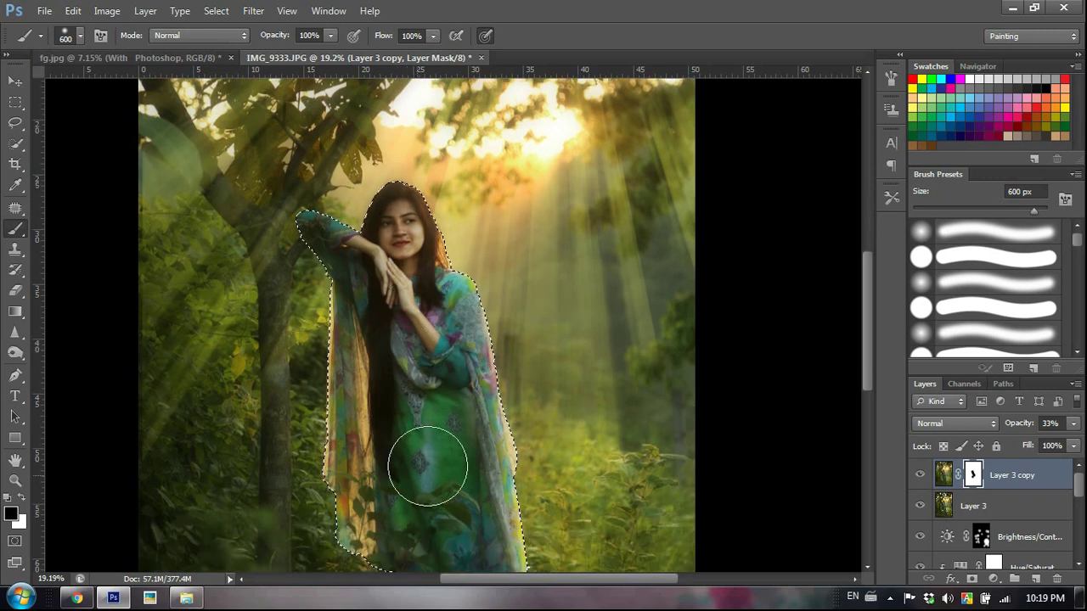
scroll(424, 462, down, 2)
drag(449, 370, 403, 279)
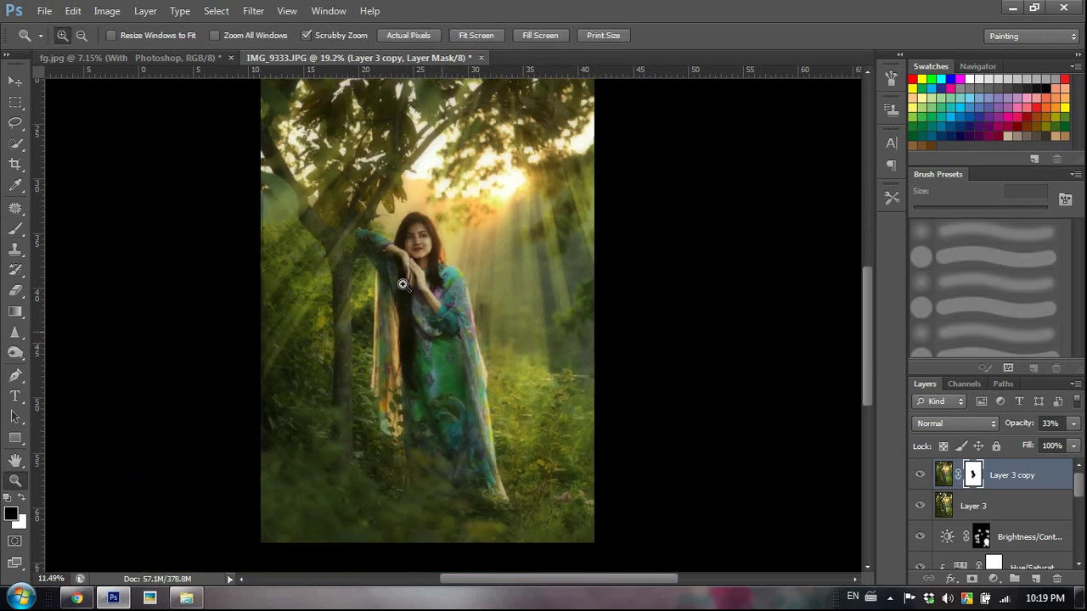
key(ctrl+d)
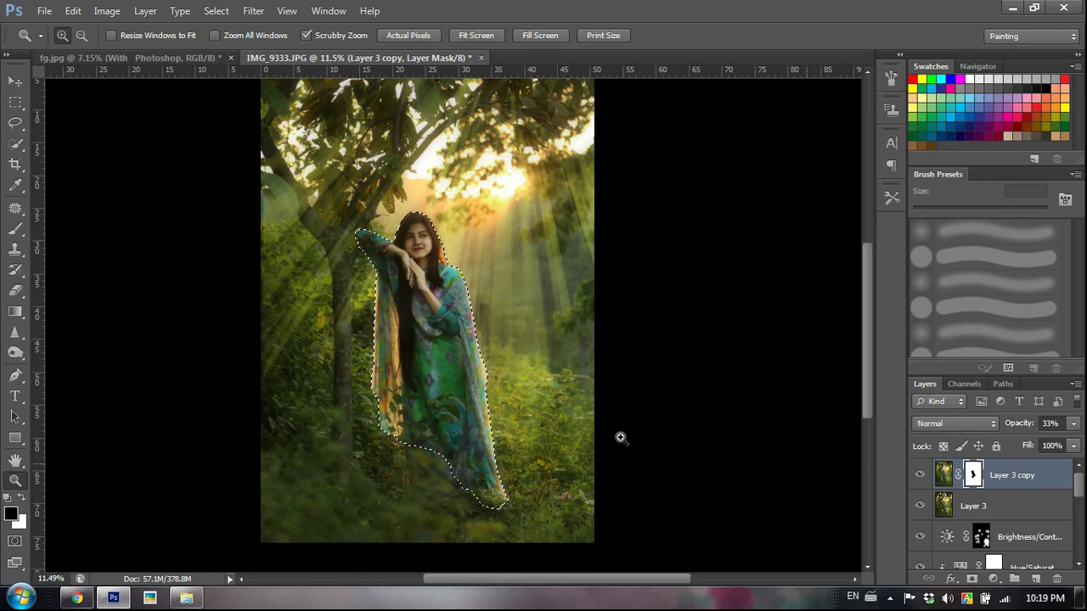
drag(413, 305, 416, 252)
click(920, 476)
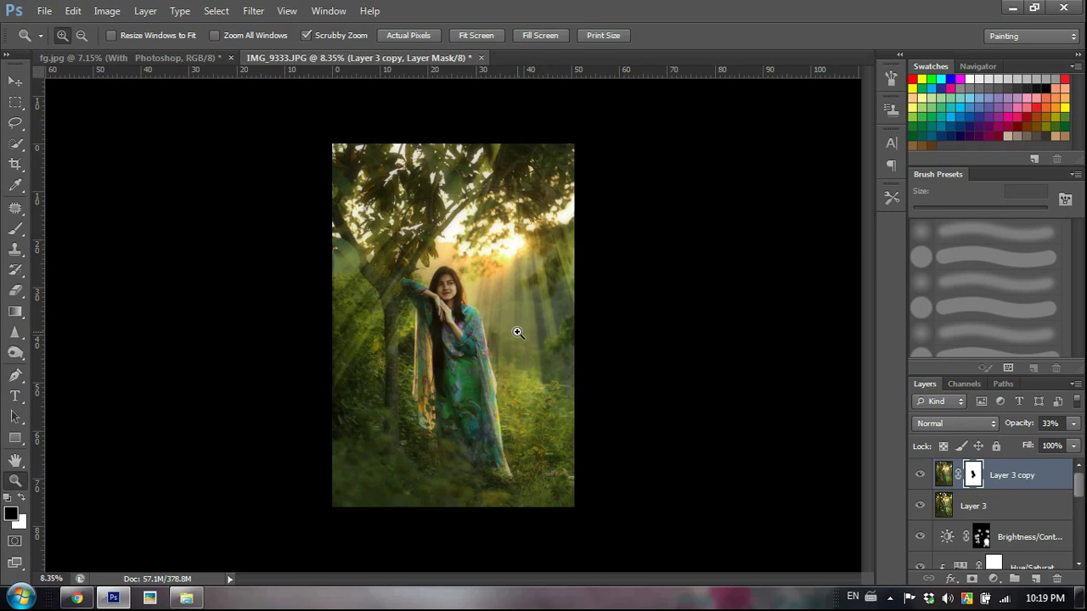
Stamp all visible layers into a new layer on top of the stack and set its blend mode to Overlay.
key(alt)
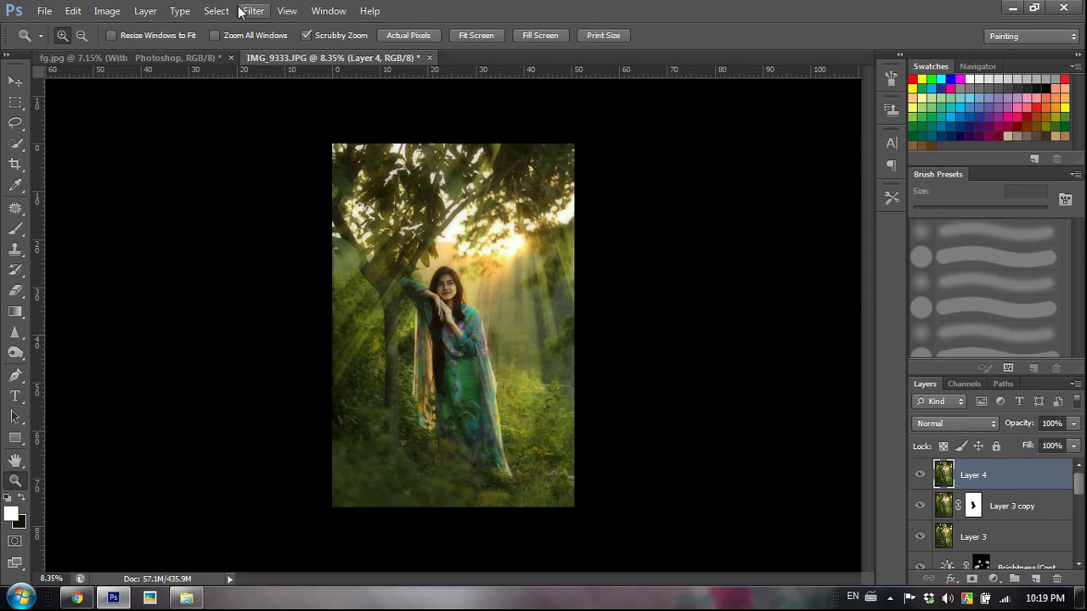
click(955, 423)
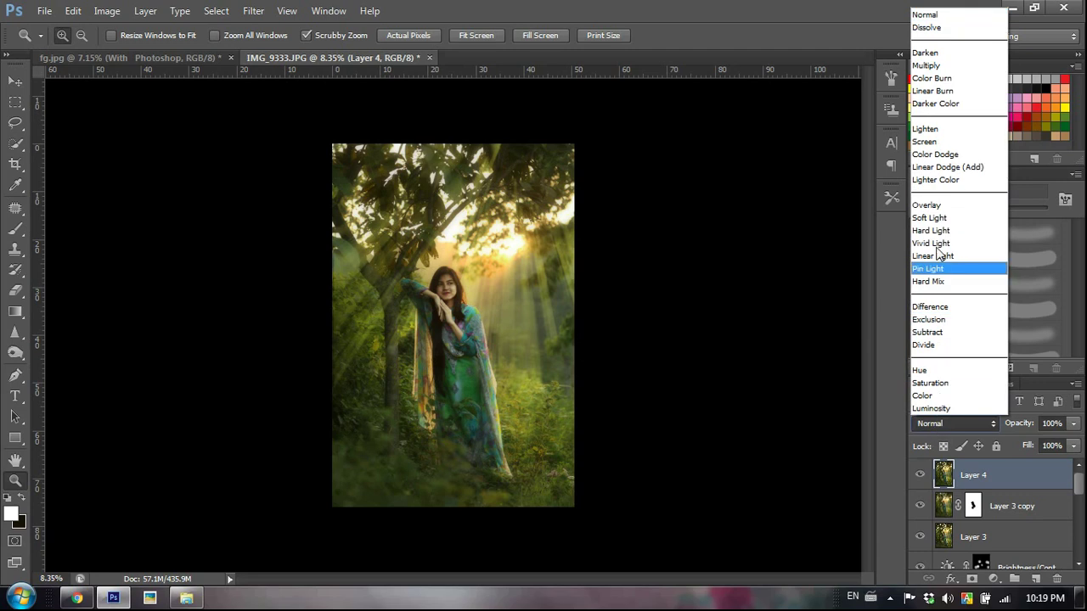
click(927, 205)
Apply a High Pass filter with a radius of 4.9 pixels to the stamped Overlay layer.
click(254, 12)
mouse_move(257, 283)
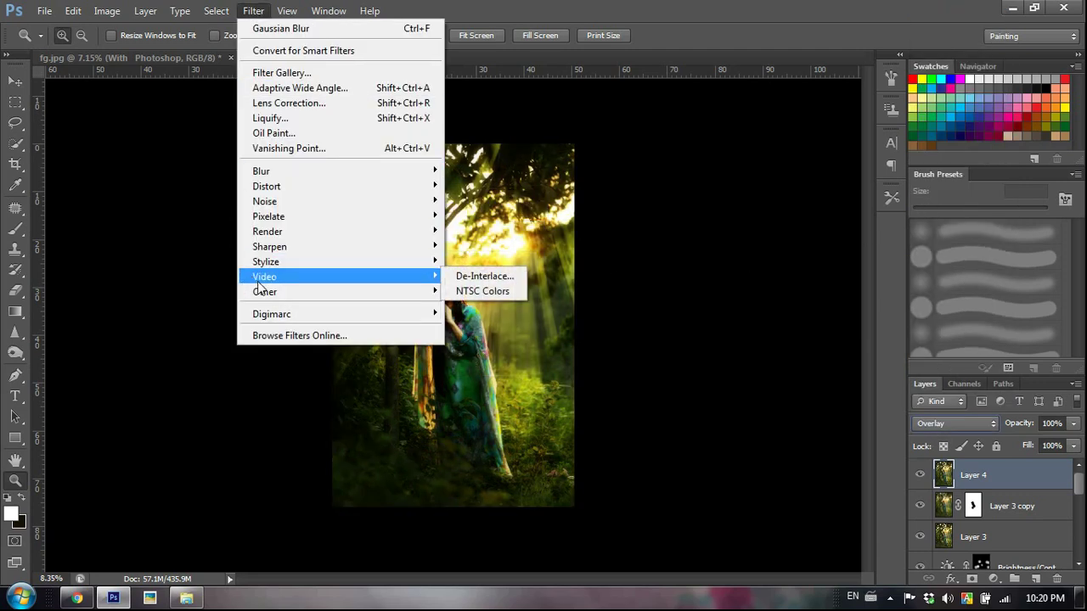
click(493, 308)
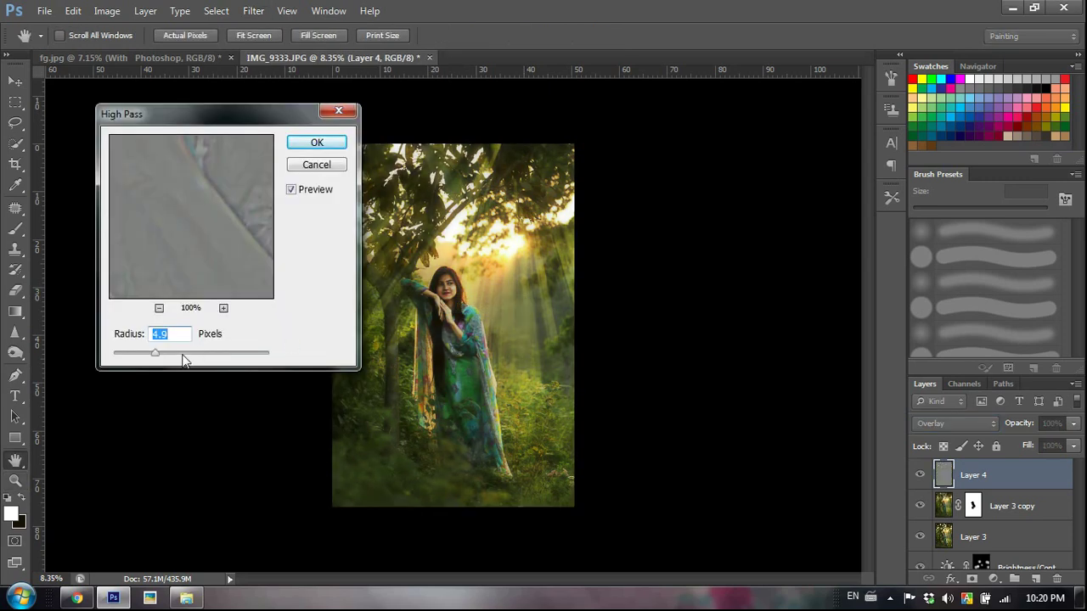
click(317, 143)
Compare the image with and without the High Pass layer, examining the sharpening around the woman up close.
key(z)
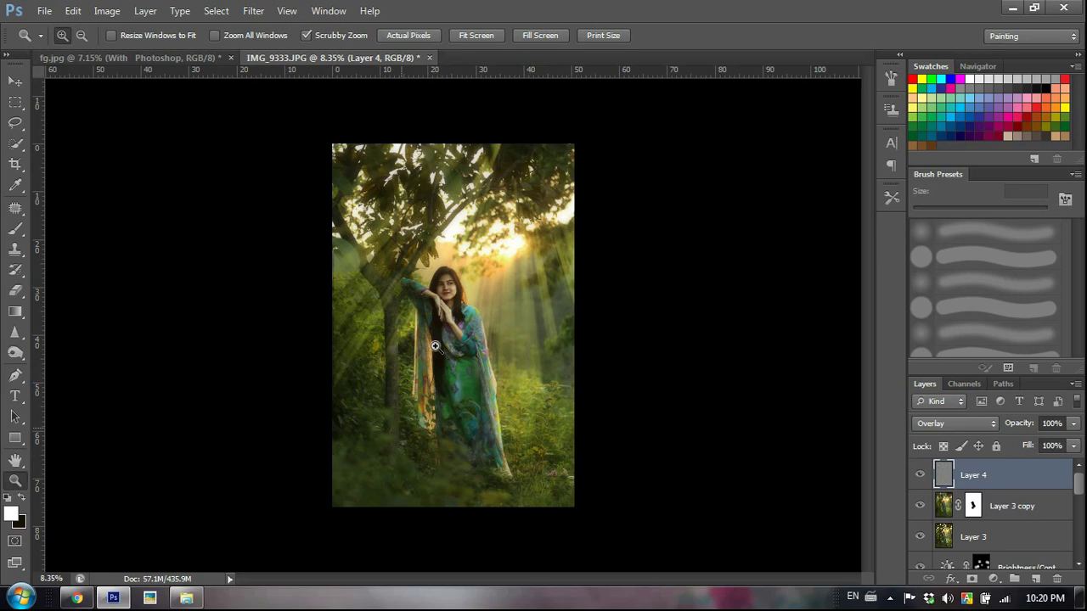
drag(457, 300, 393, 306)
click(922, 476)
click(922, 475)
click(922, 475)
click(922, 475)
drag(386, 214, 501, 238)
click(921, 477)
drag(621, 345, 537, 341)
drag(448, 270, 541, 274)
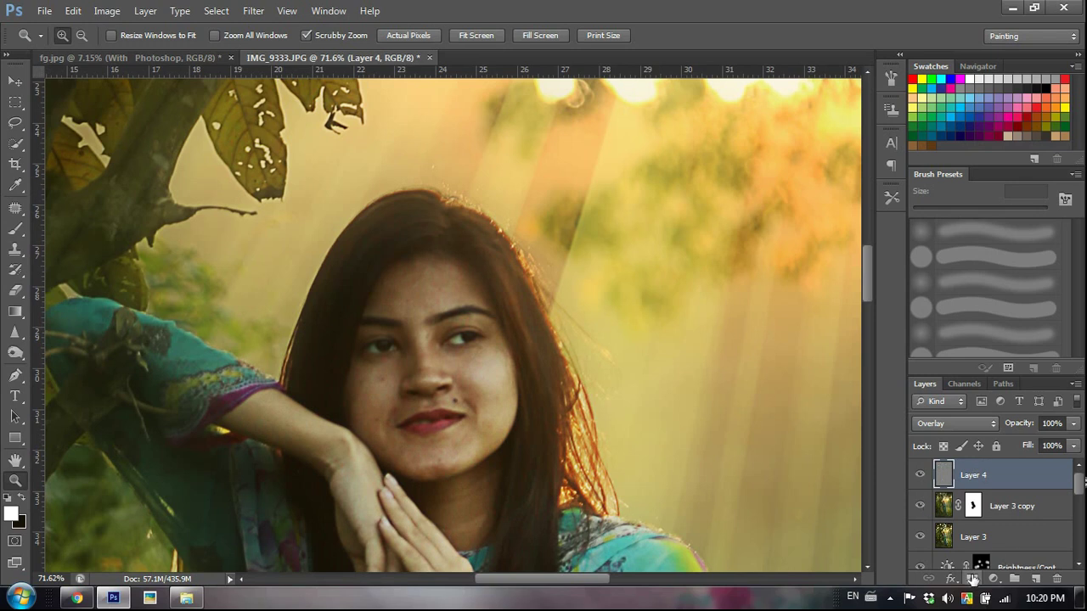
Add a layer mask to the High Pass layer and paint black along the edges of the woman's hair and shawl with a 200 px brush.
click(972, 580)
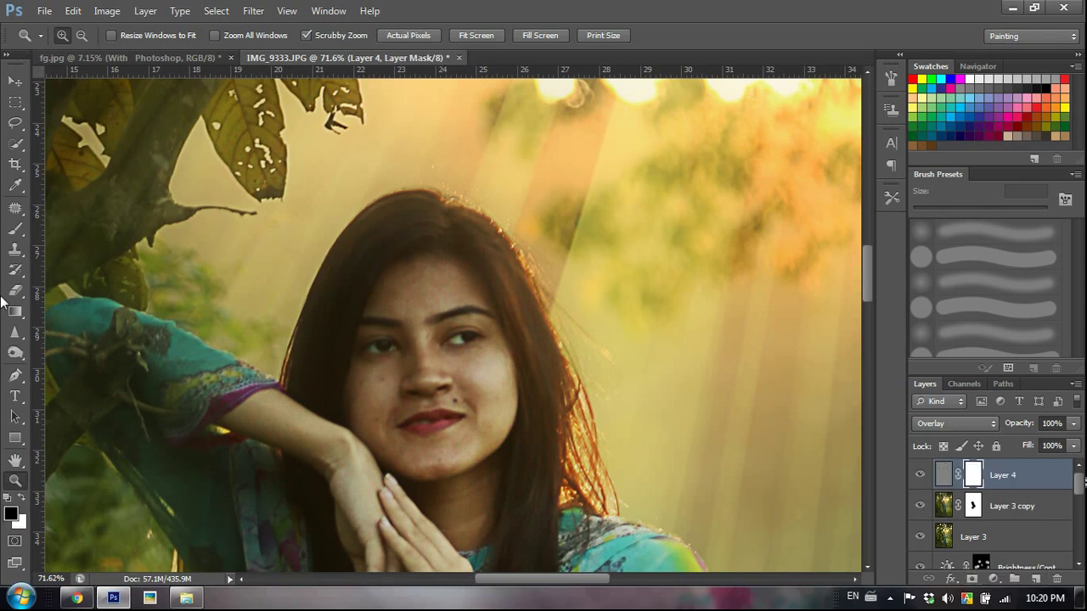
click(16, 228)
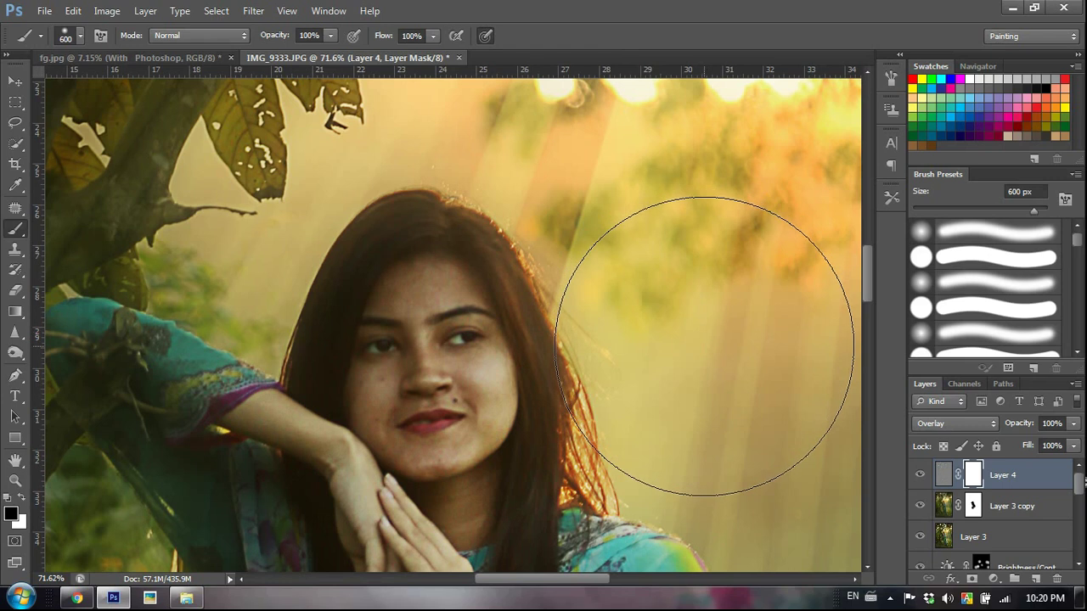
key(bracketleft)
key(bracketleft)
key(bracketleft)
key(bracketleft)
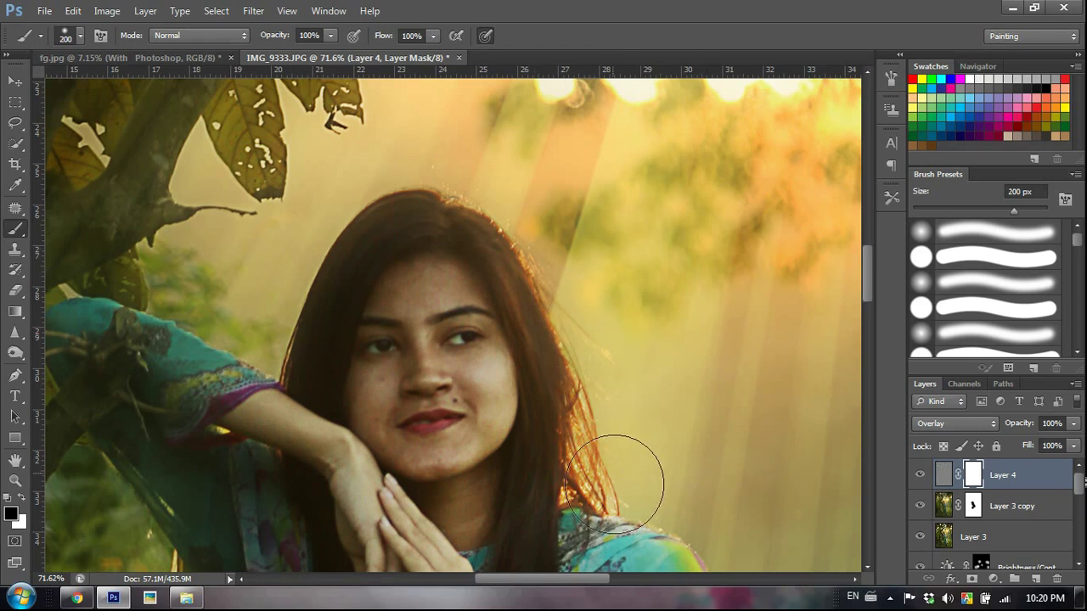
mouse_move(586, 501)
mouse_down()
mouse_move(582, 379)
mouse_move(532, 230)
mouse_move(416, 199)
mouse_move(332, 258)
mouse_move(294, 312)
mouse_move(278, 373)
mouse_move(277, 337)
mouse_up()
scroll(277, 337, down, 3)
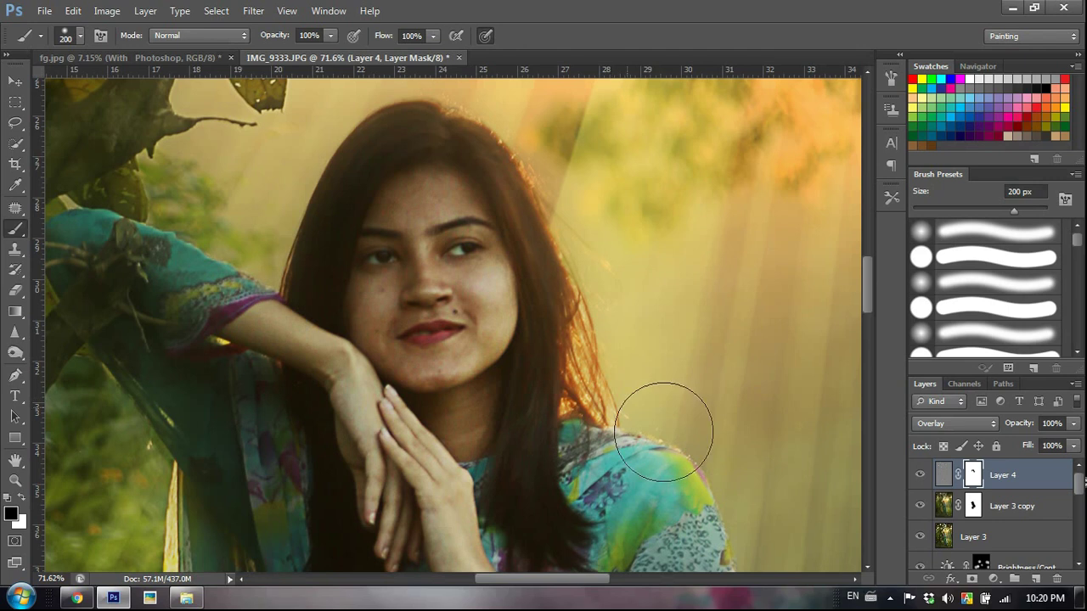
scroll(690, 459, down, 2)
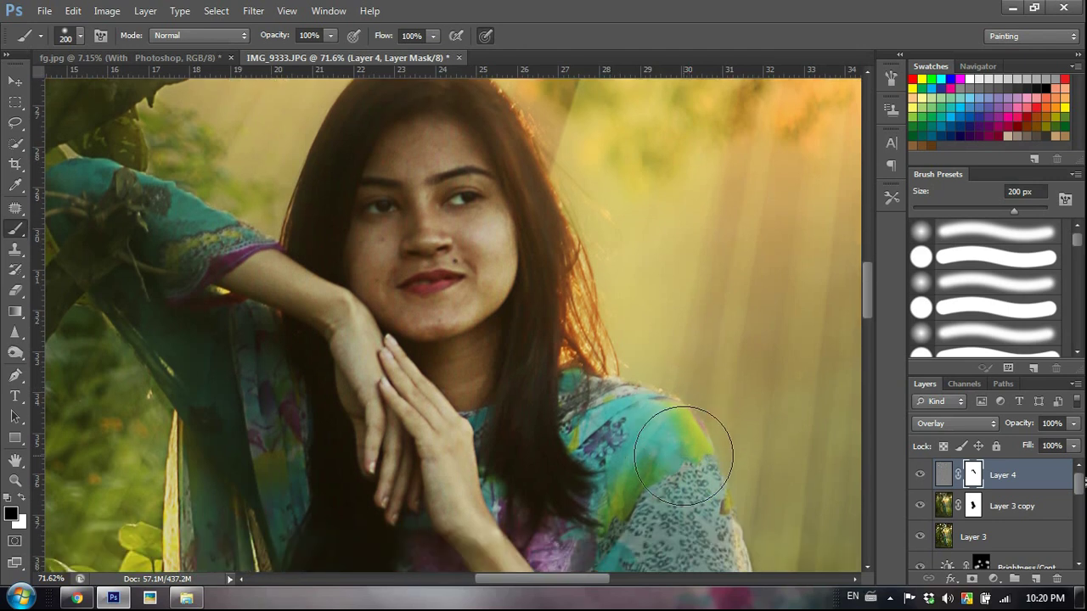
scroll(684, 456, down, 5)
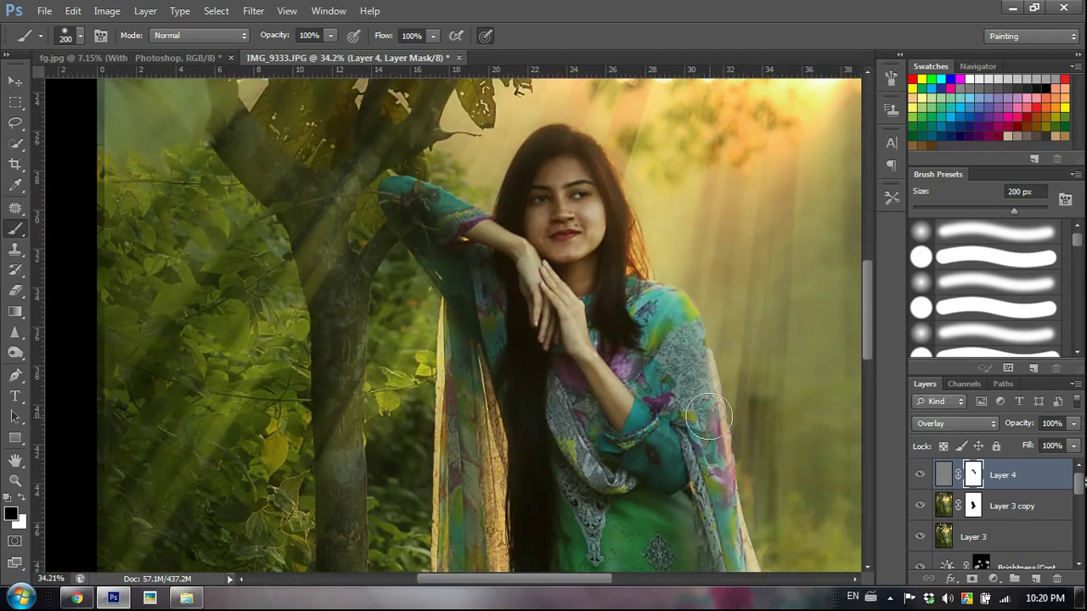
scroll(690, 399, down, 3)
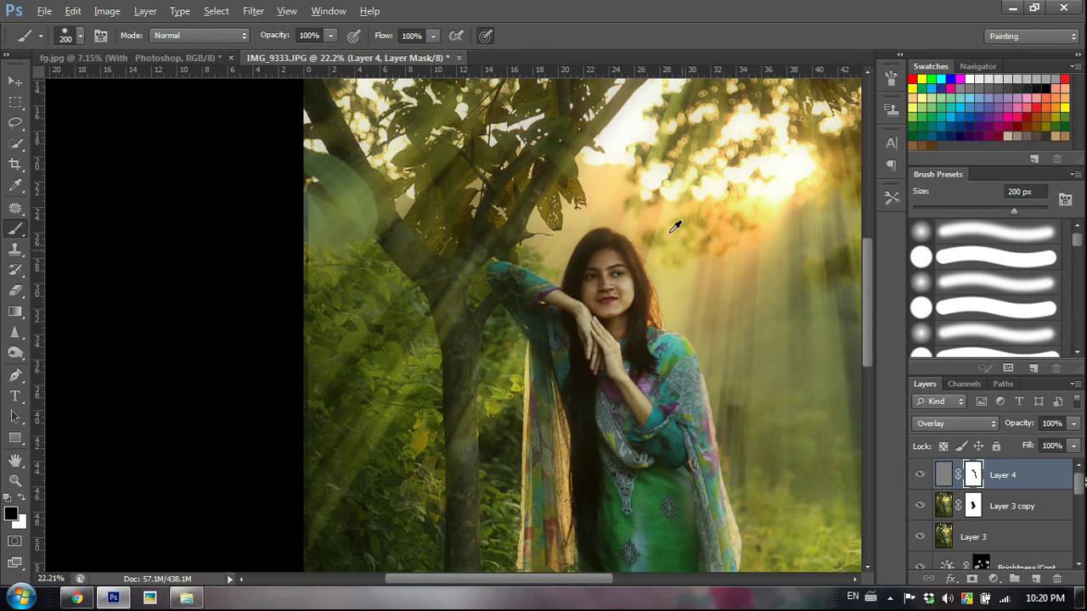
Remove two small blemishes from the woman's cheek on the merged Layer 3 with the Spot Healing Brush.
scroll(676, 227, up, 9)
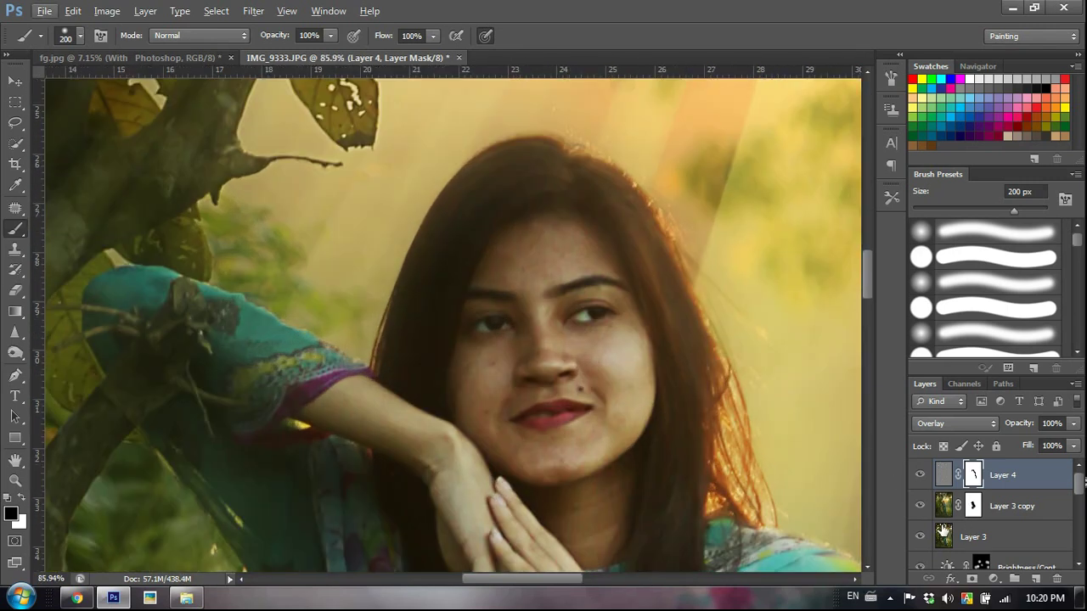
click(949, 533)
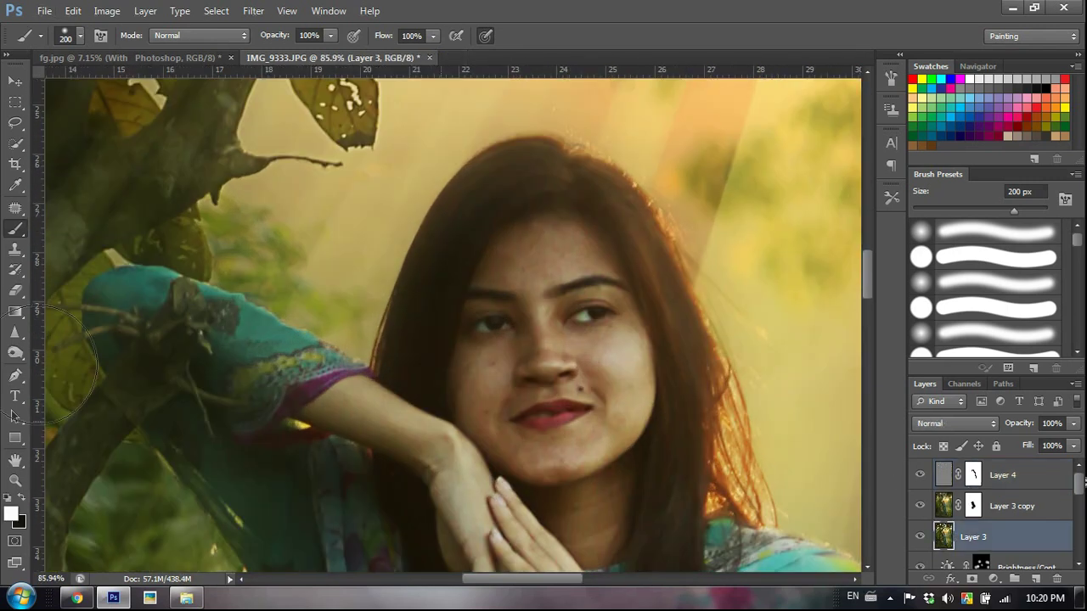
click(15, 208)
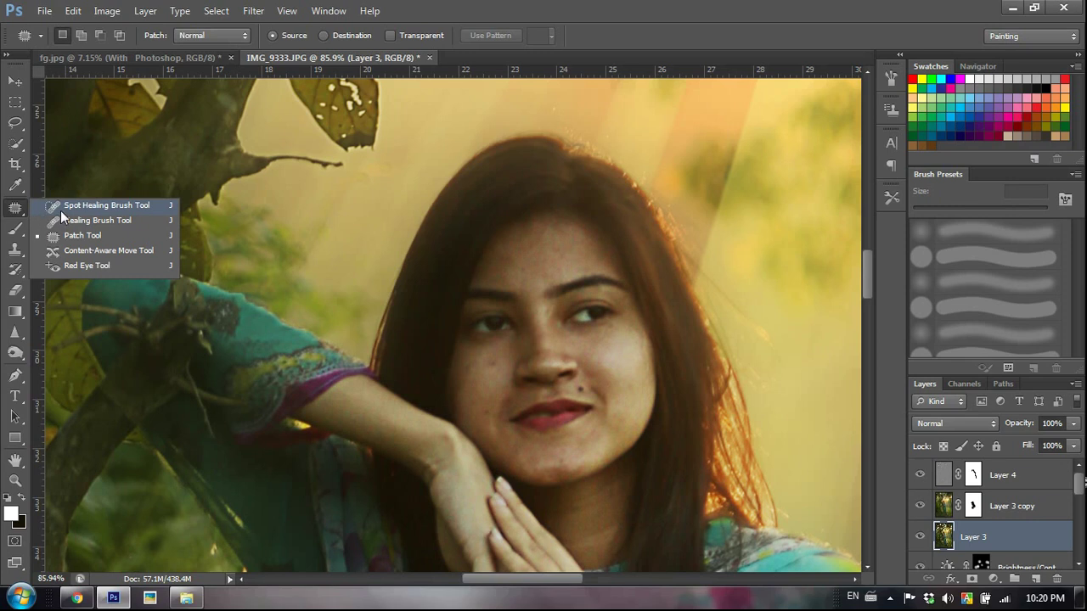
click(93, 205)
click(490, 362)
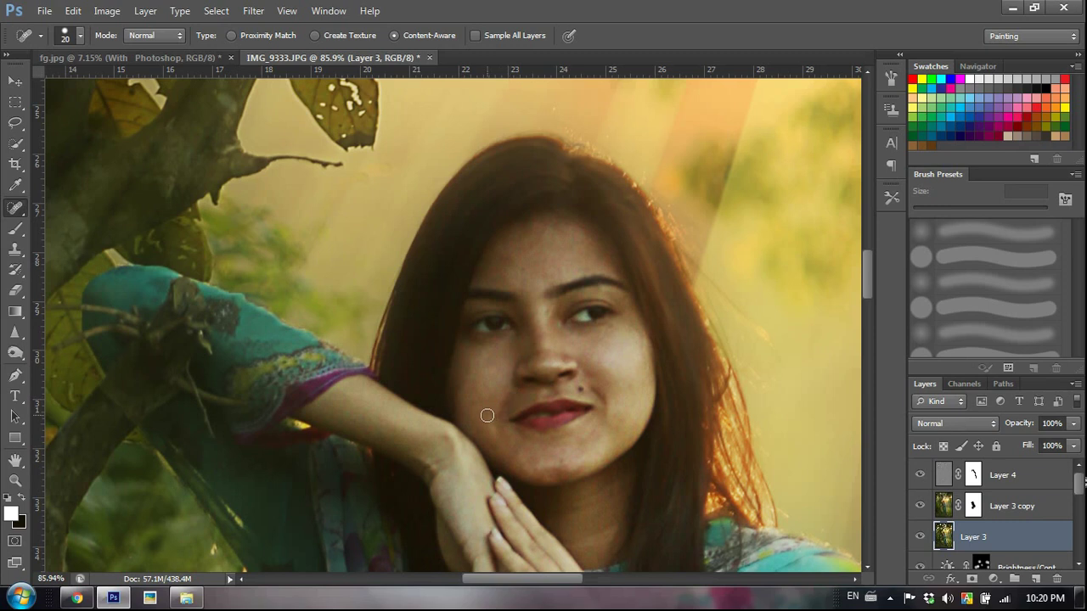
click(495, 440)
Paint black on the High Pass layer's mask over the facial skin, using a 70 px brush on the cheeks and 50 px on the forehead.
click(15, 480)
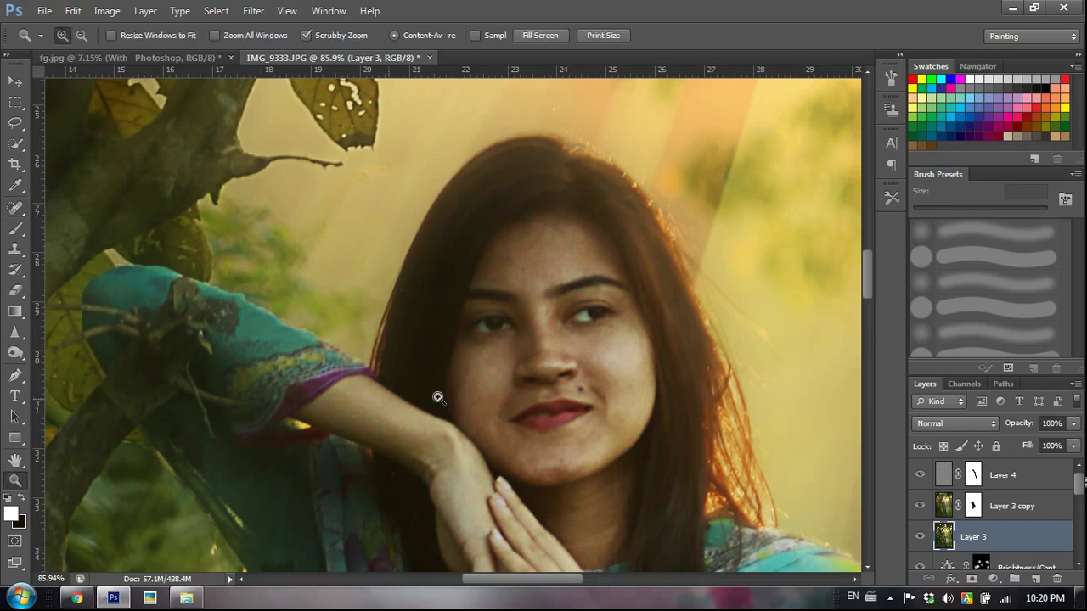
alt+click(517, 301)
drag(579, 350, 686, 435)
click(975, 477)
drag(592, 261, 624, 306)
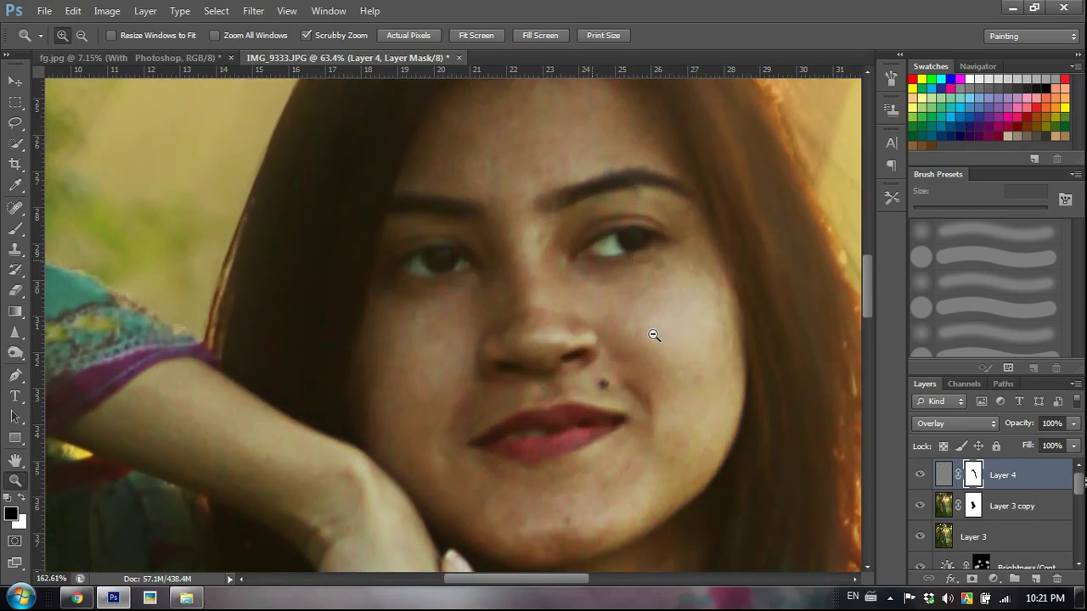
key(b)
key(bracketleft)
key(bracketleft)
key(bracketleft)
key(bracketleft)
key(bracketleft)
key(bracketleft)
key(bracketleft)
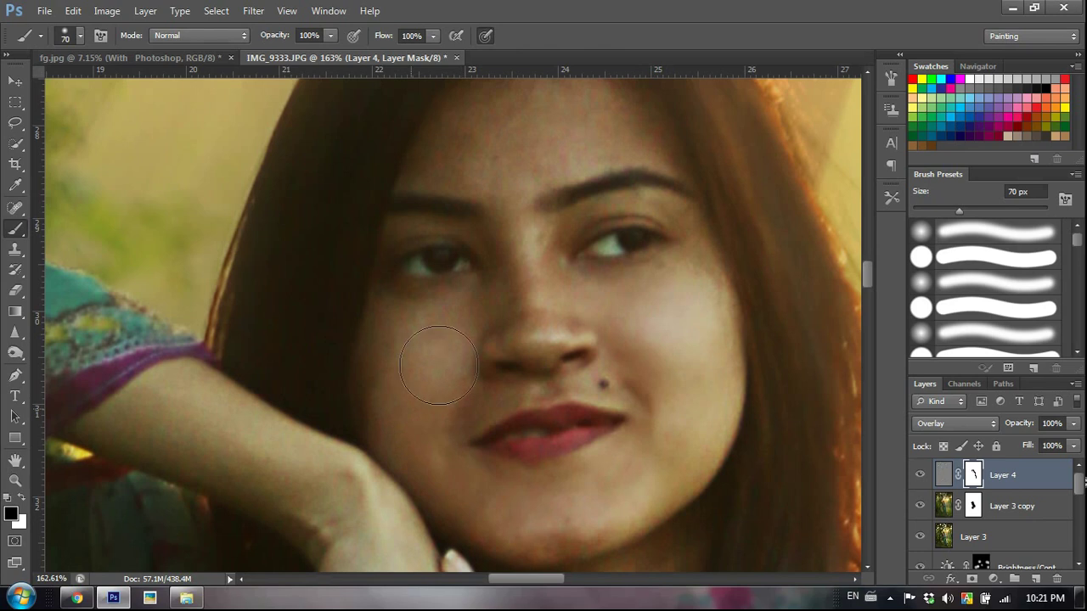
scroll(521, 183, up, 2)
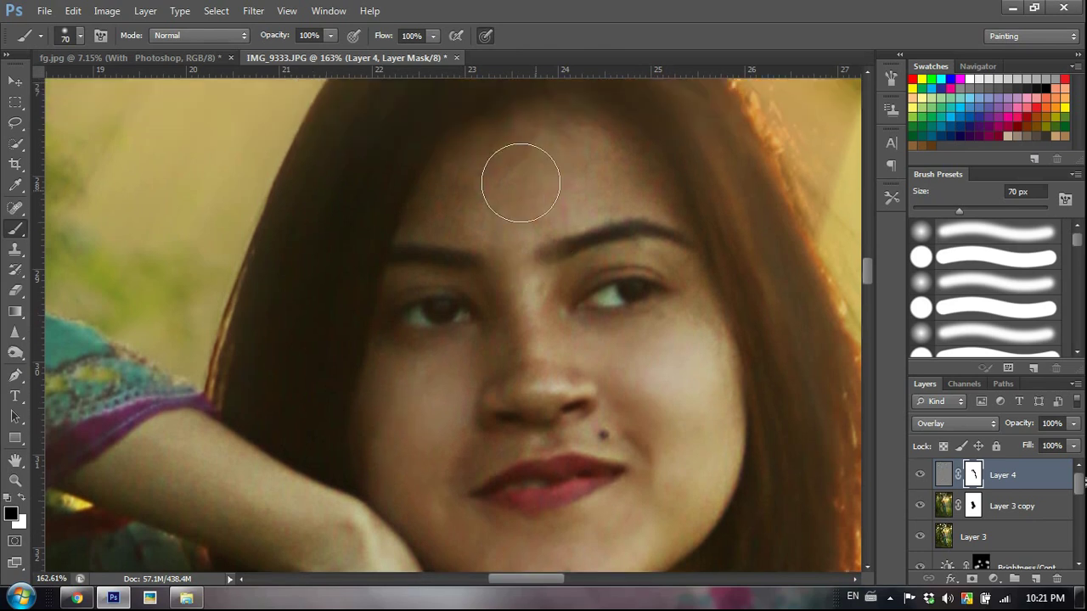
key(bracketleft)
key(bracketleft)
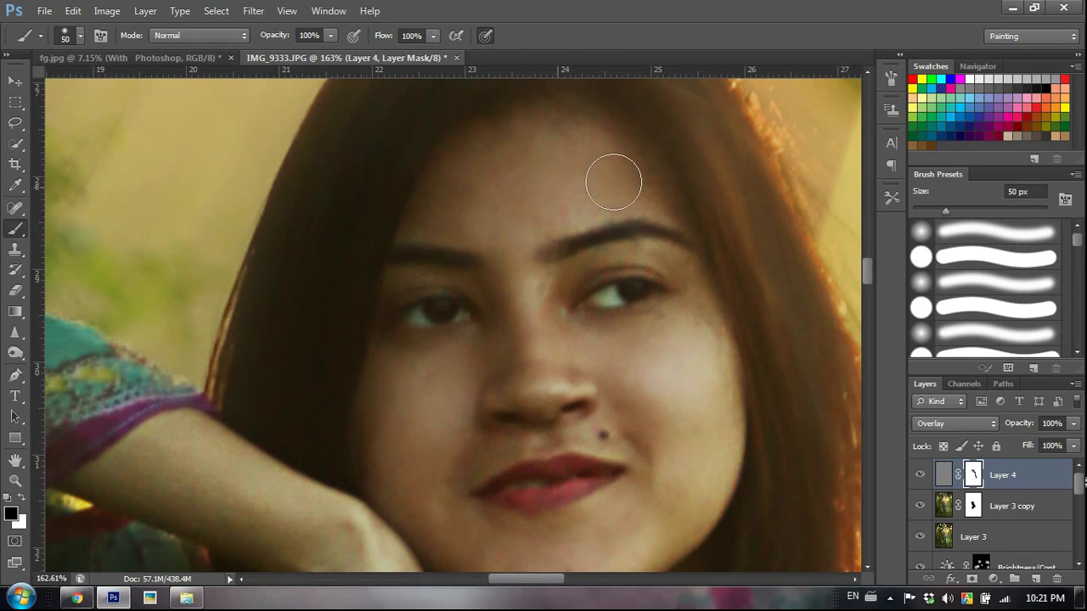
Compare the face with and without the masked High Pass layer and review the whole picture.
click(919, 477)
click(919, 476)
click(918, 476)
click(919, 476)
click(15, 481)
drag(385, 376, 216, 264)
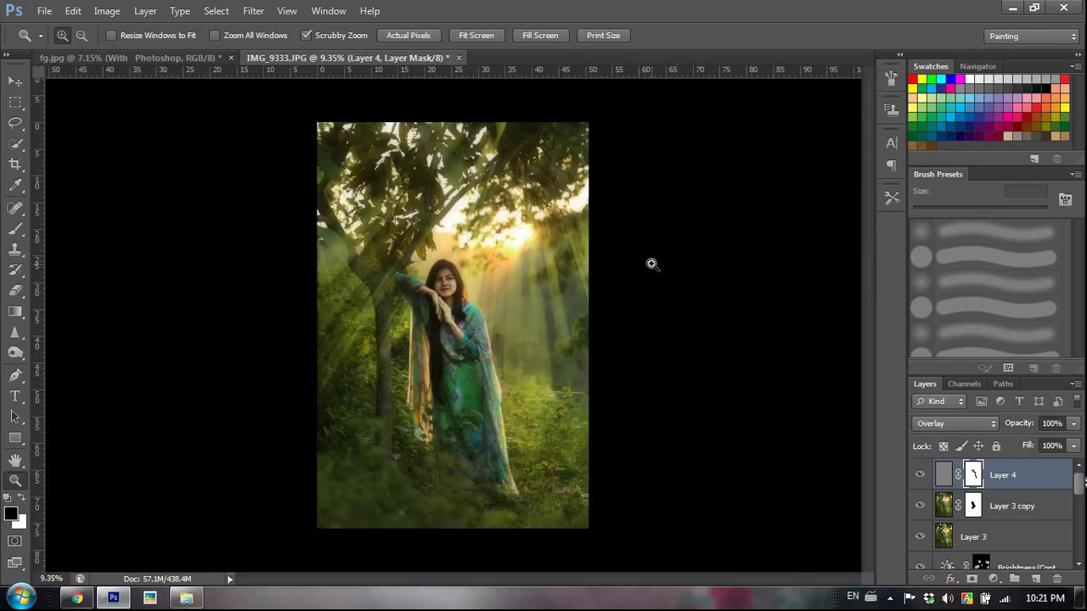
Add a Curves adjustment layer above Layer 4, lift the Blue channel's shadow point, and compare the picture with and without it.
click(994, 579)
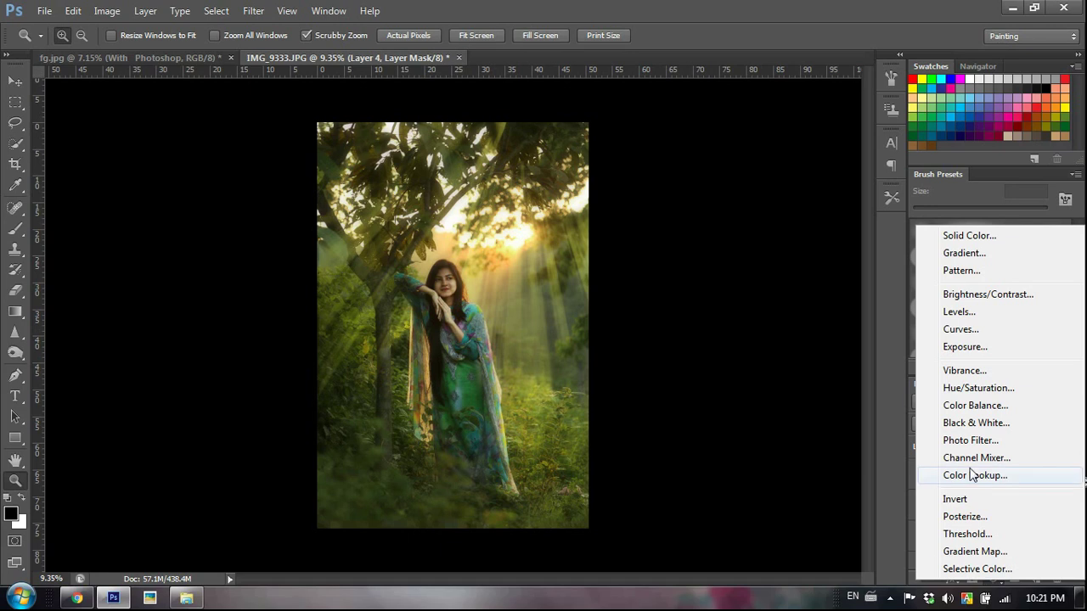
click(649, 477)
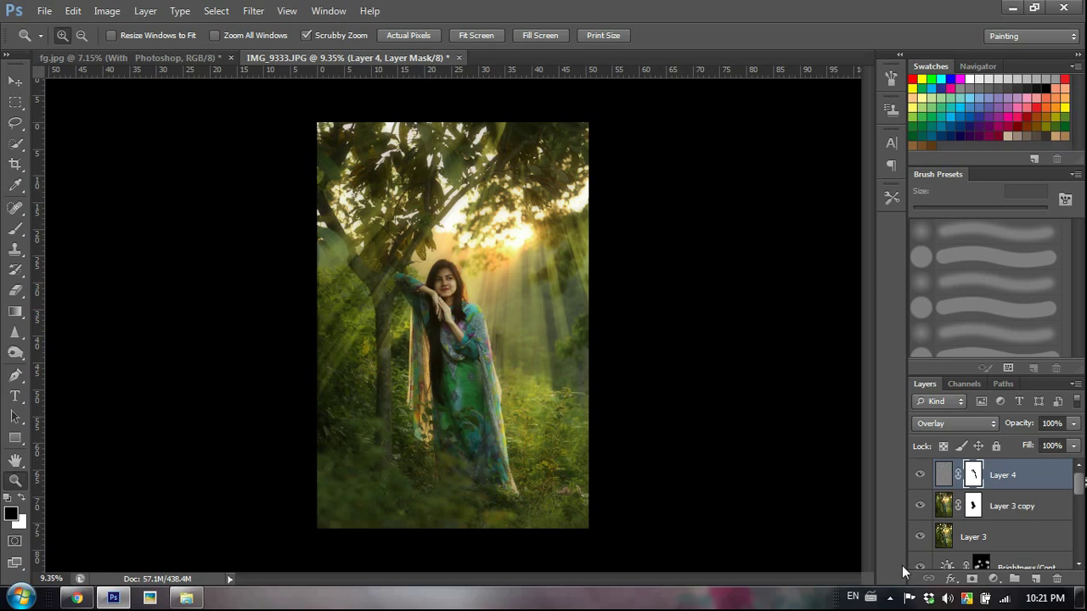
click(992, 580)
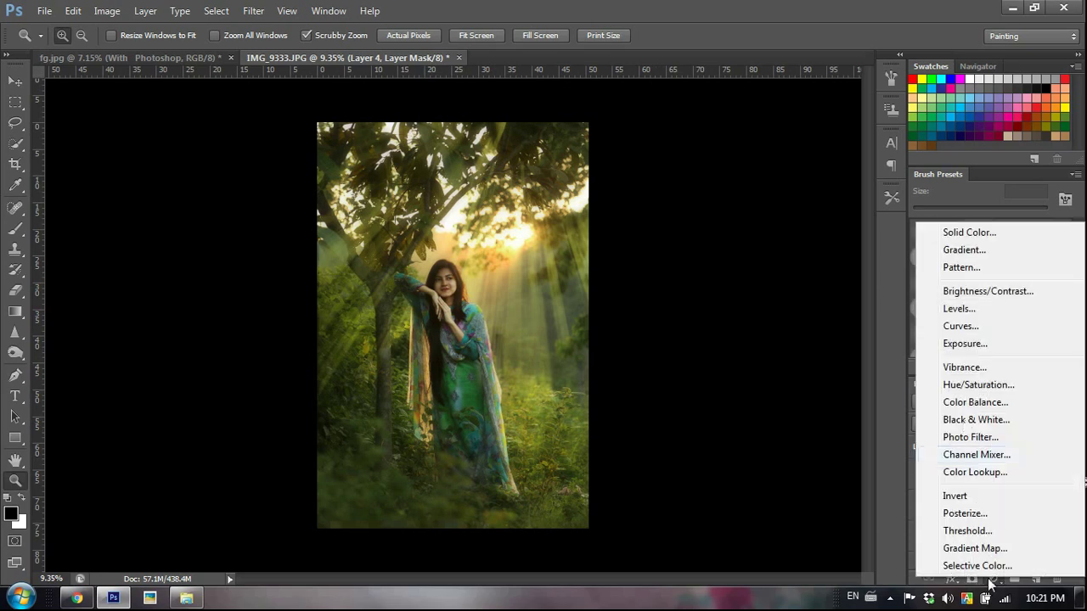
click(961, 329)
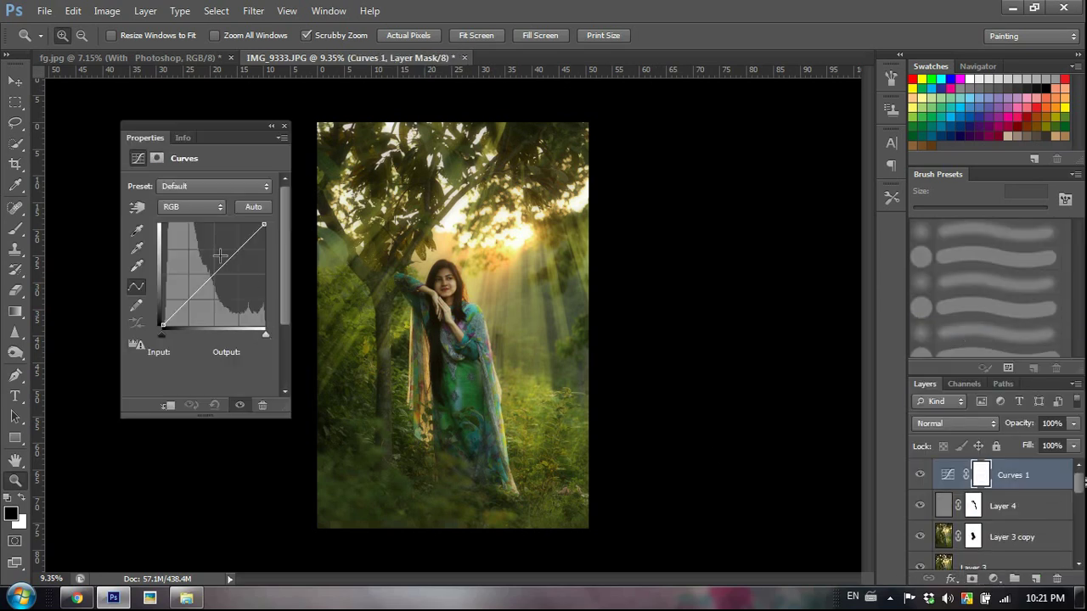
click(178, 211)
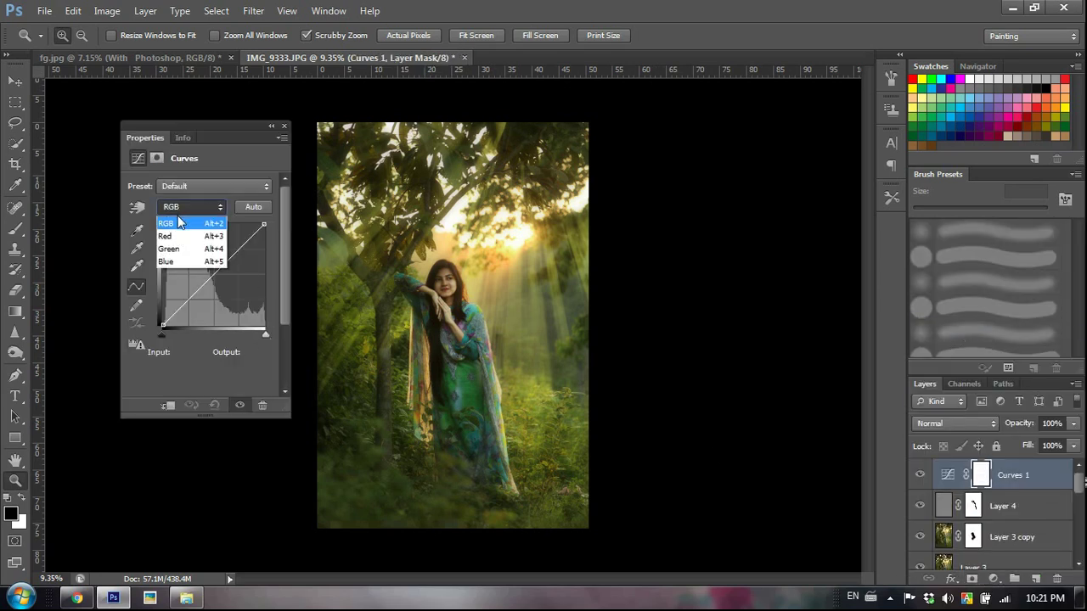
click(170, 262)
drag(165, 327, 174, 306)
click(921, 476)
click(921, 476)
click(284, 127)
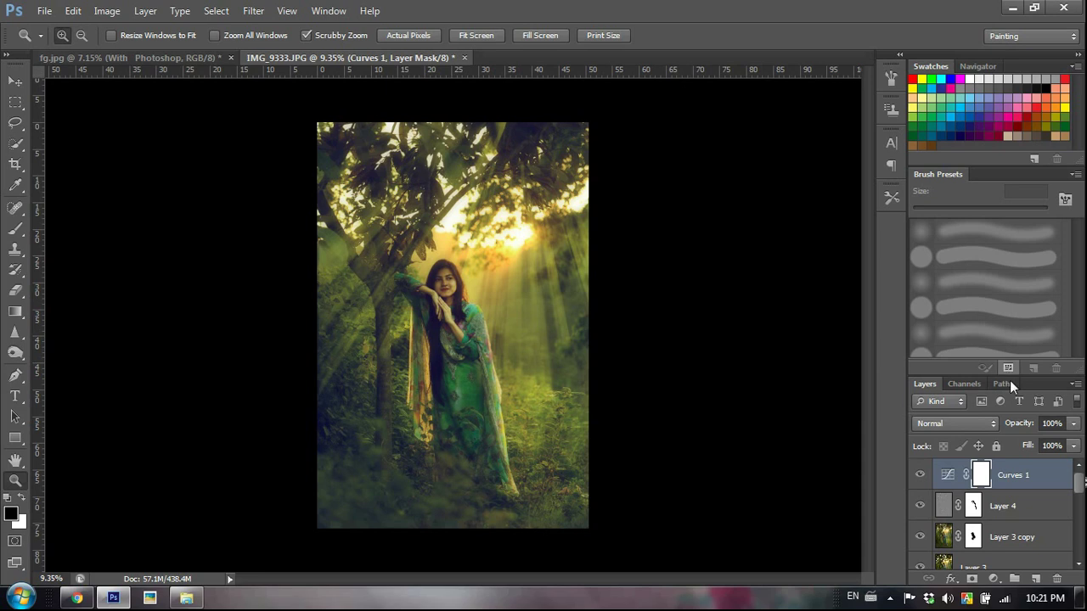
Lower the Curves 1 layer's opacity to 59% and check the colour toning on the whole picture.
click(1074, 423)
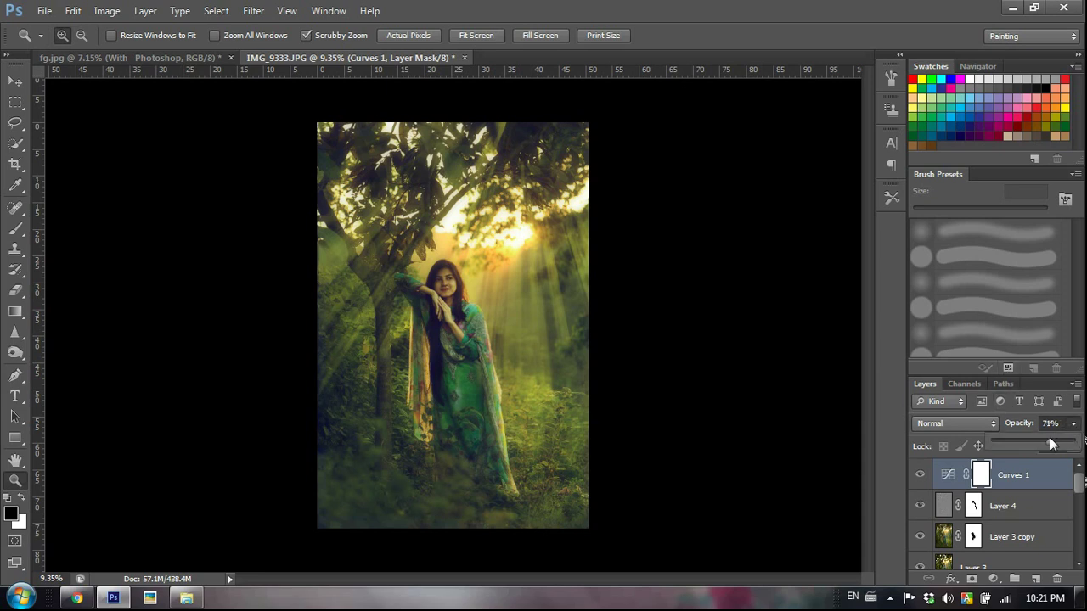
click(923, 476)
click(922, 476)
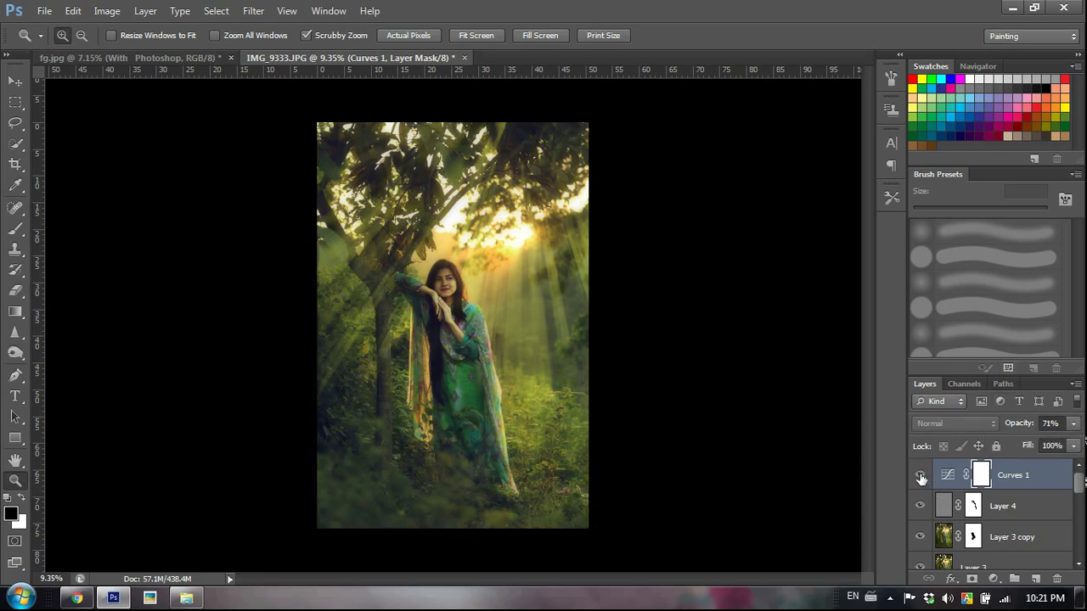
click(1073, 423)
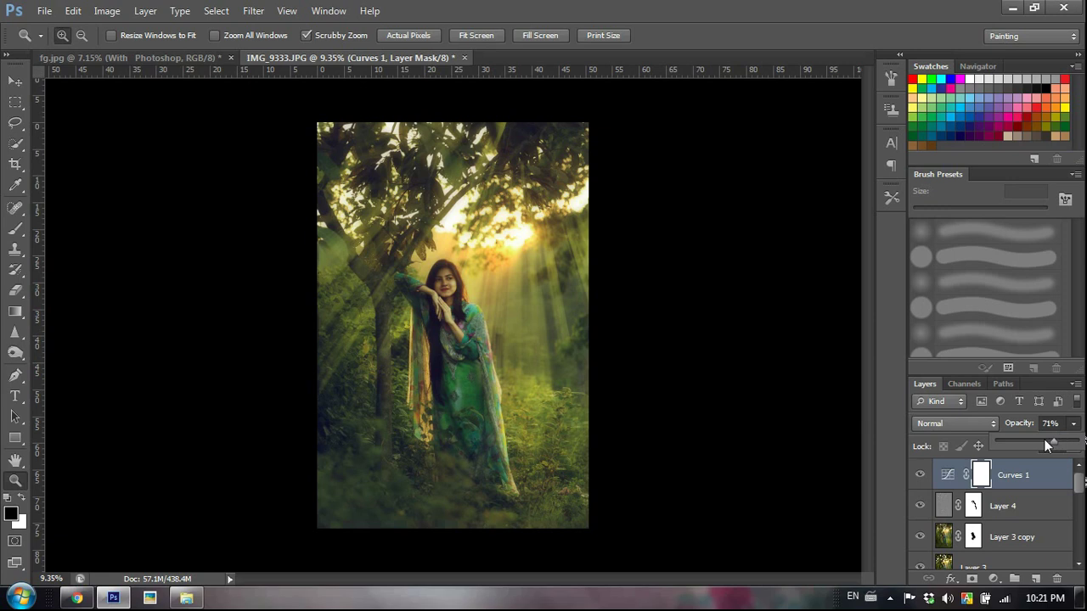
drag(823, 442, 552, 381)
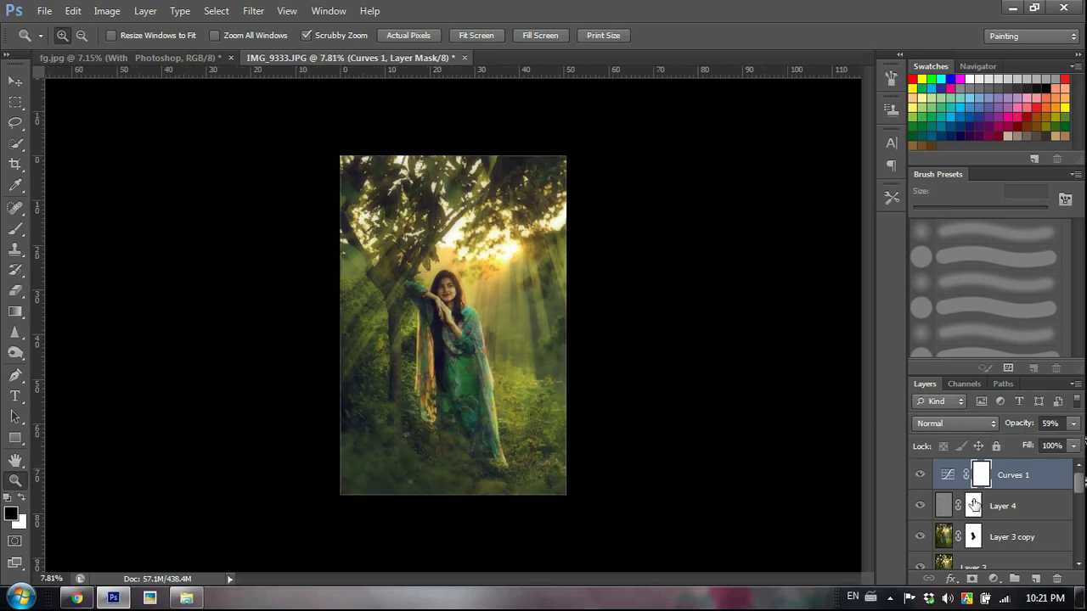
Load the outline of the woman from Layer 2 as a selection and add a Selective Color adjustment layer above Curves 1.
mouse_move(474, 354)
mouse_down()
mouse_move(512, 444)
mouse_move(544, 481)
mouse_move(481, 371)
mouse_up()
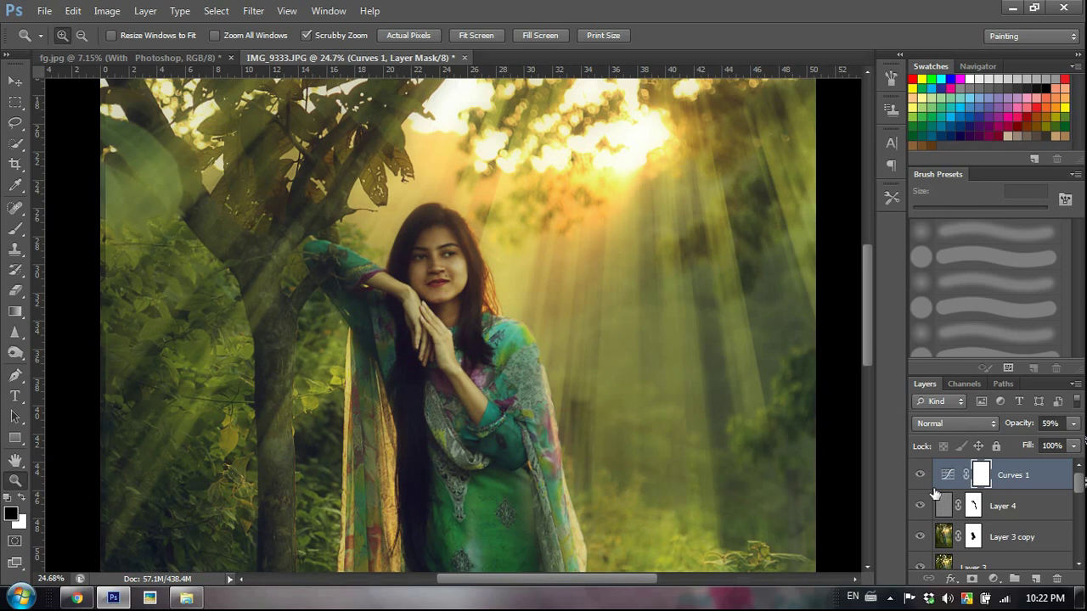
scroll(968, 503, down, 3)
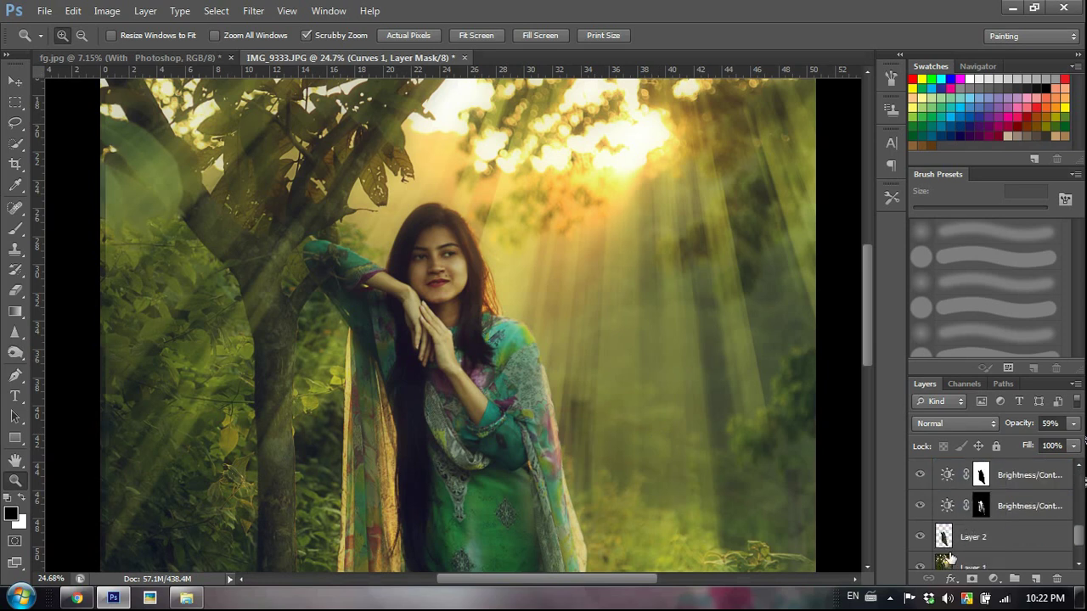
ctrl+click(944, 562)
scroll(968, 509, up, 3)
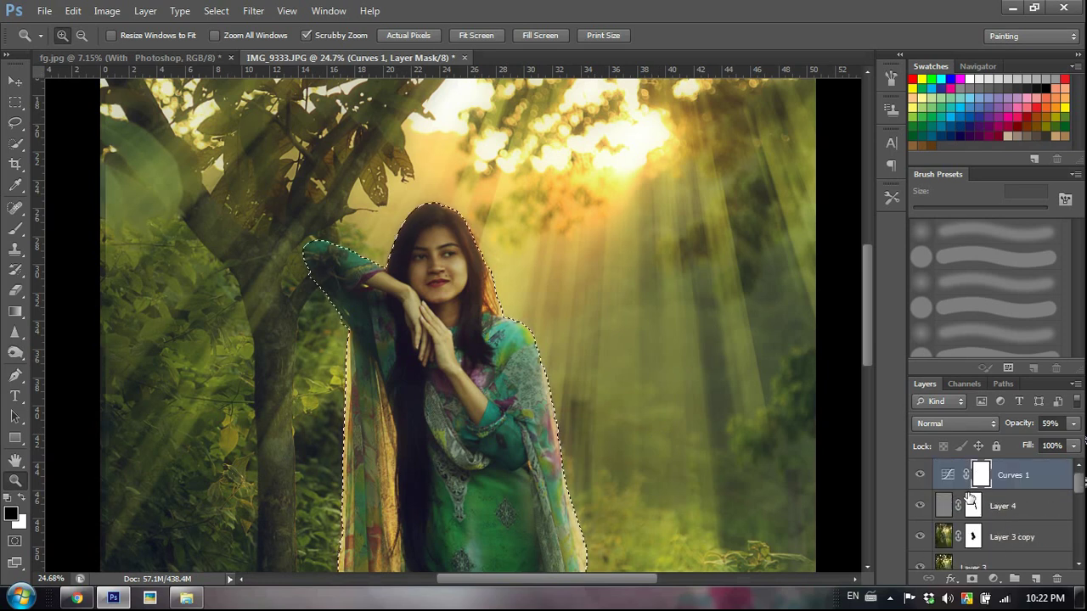
scroll(959, 503, down, 5)
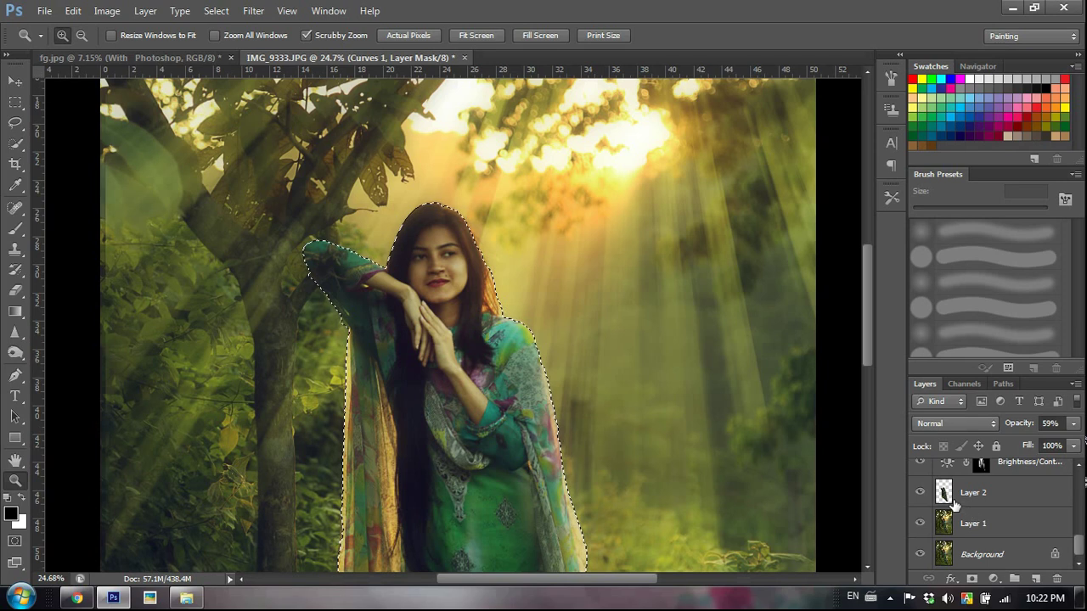
scroll(952, 497, up, 3)
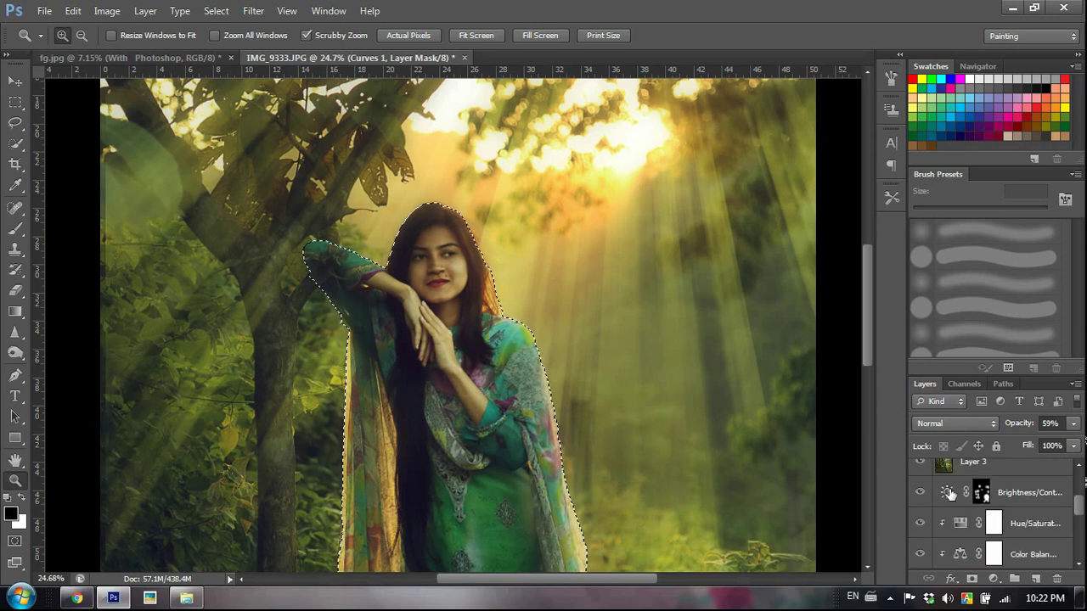
scroll(949, 494, up, 3)
click(994, 579)
click(976, 562)
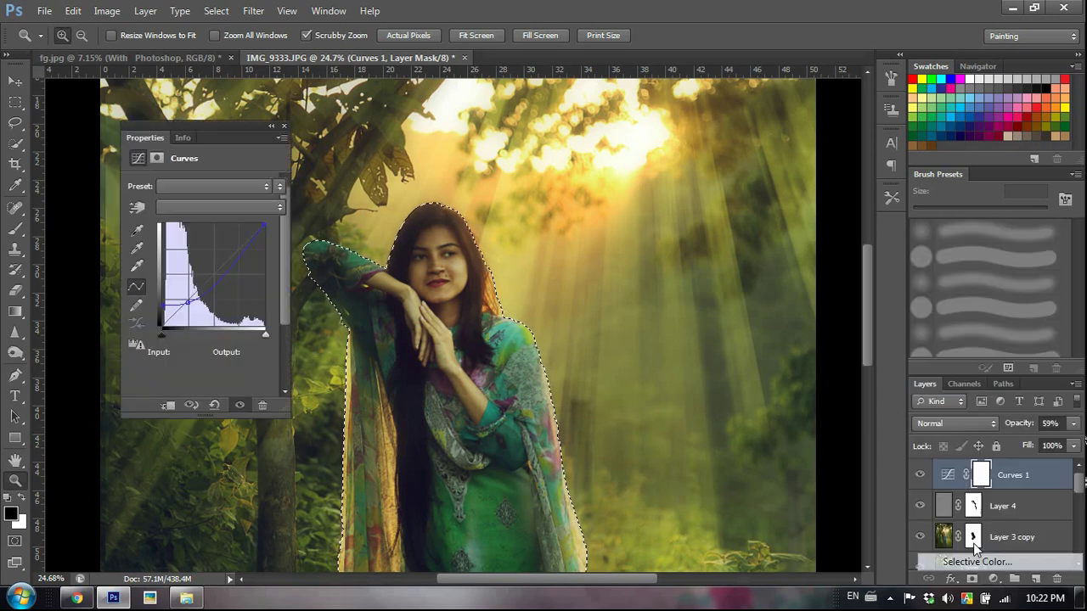
In Selective Color, set Cyan to -27% for Reds and Yellow to -40% for Yellows, and compare the result on the woman.
drag(199, 242, 183, 247)
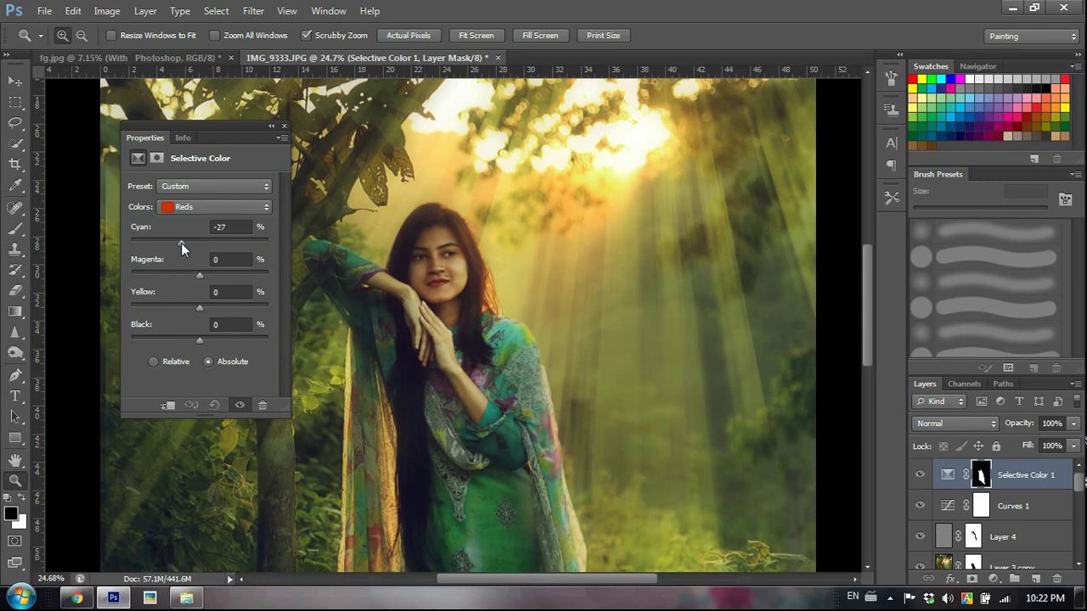
click(185, 209)
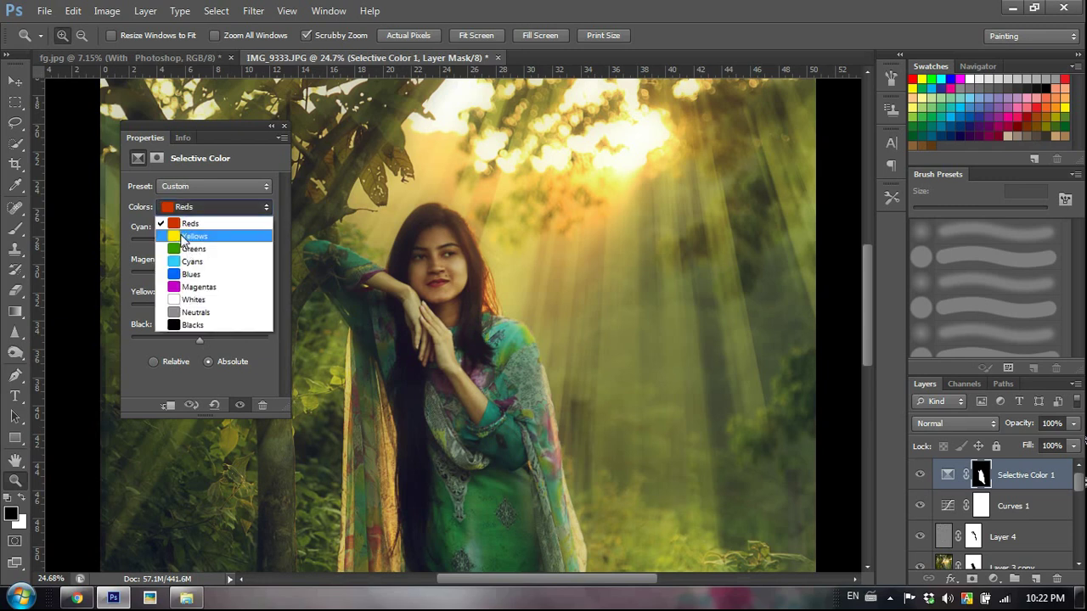
click(182, 242)
drag(180, 304, 173, 303)
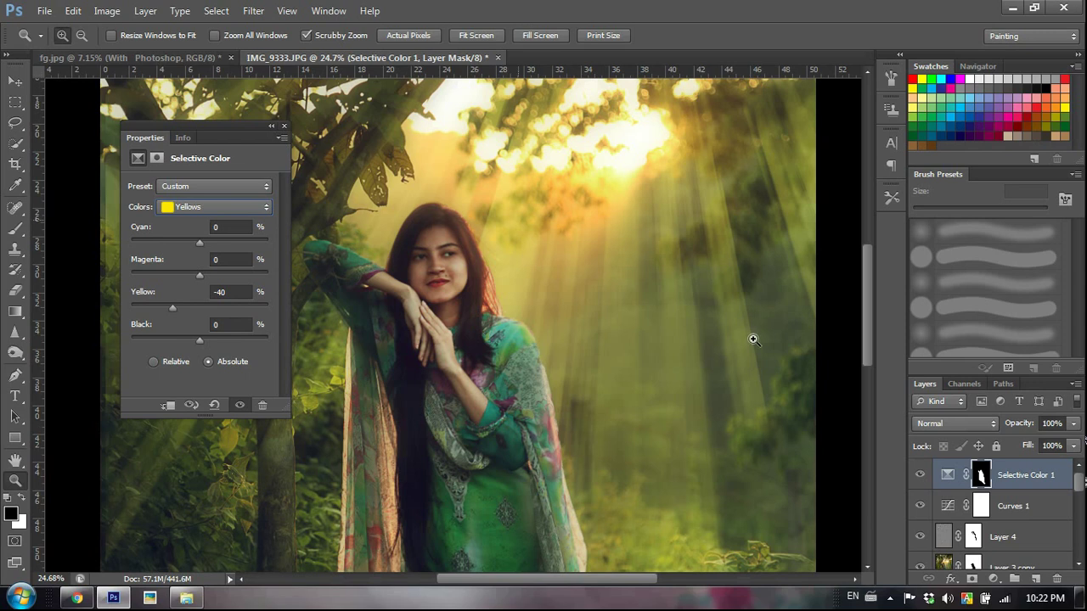
click(917, 477)
click(920, 480)
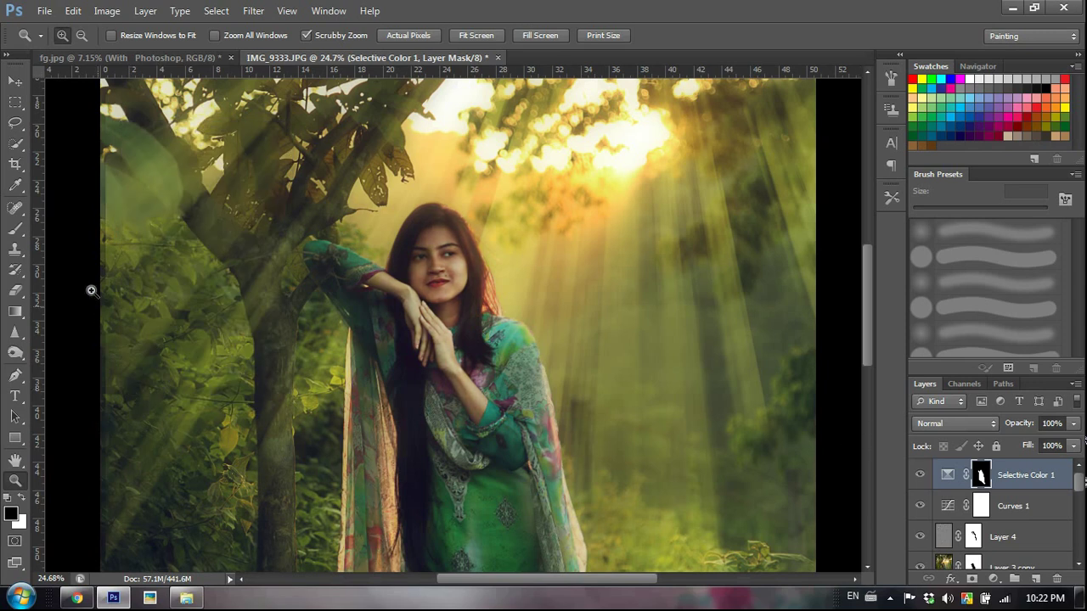
Paint black on the Selective Color layer's mask over the woman's shawl with a 500 px brush.
click(15, 228)
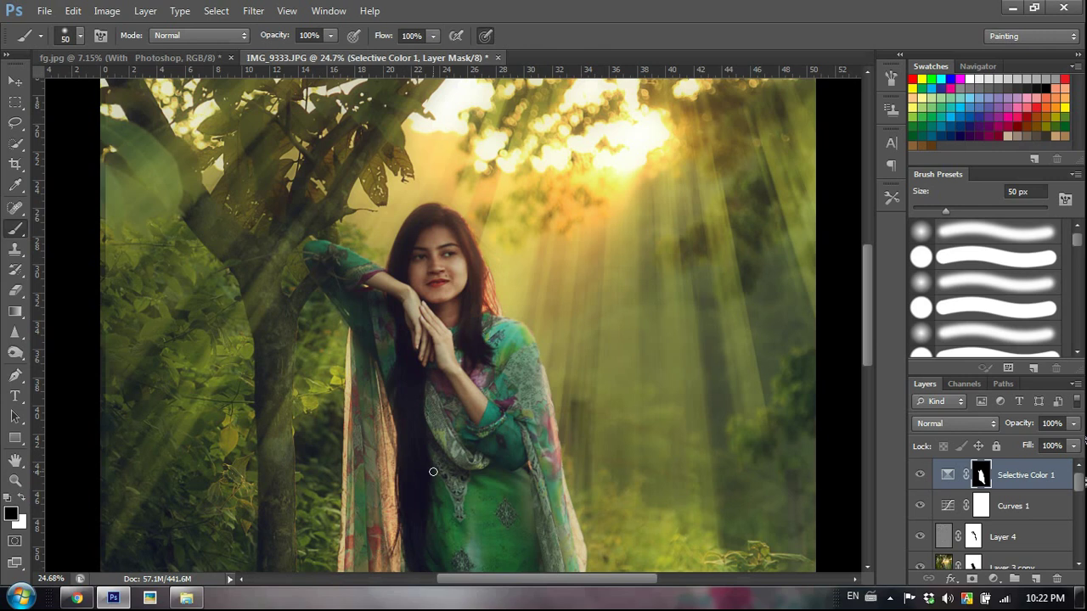
key(bracketright)
key(bracketright)
key(bracketright)
key(bracketright)
key(bracketright)
key(bracketright)
key(bracketright)
key(bracketright)
key(bracketright)
key(bracketright)
key(bracketright)
key(bracketright)
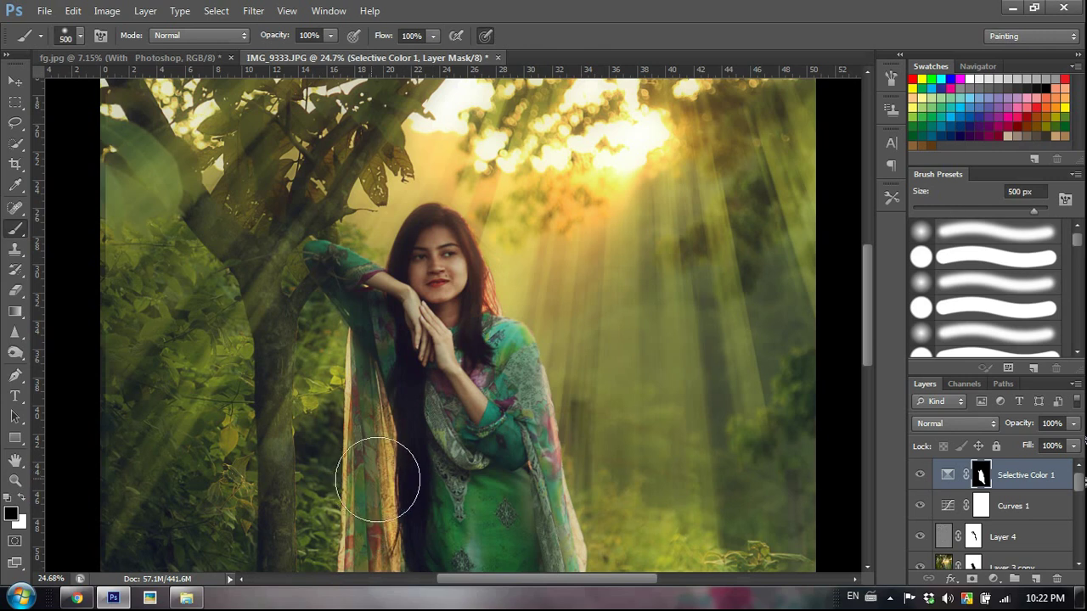
scroll(425, 455, down, 5)
mouse_move(553, 418)
mouse_down()
mouse_move(564, 327)
mouse_move(547, 252)
mouse_up()
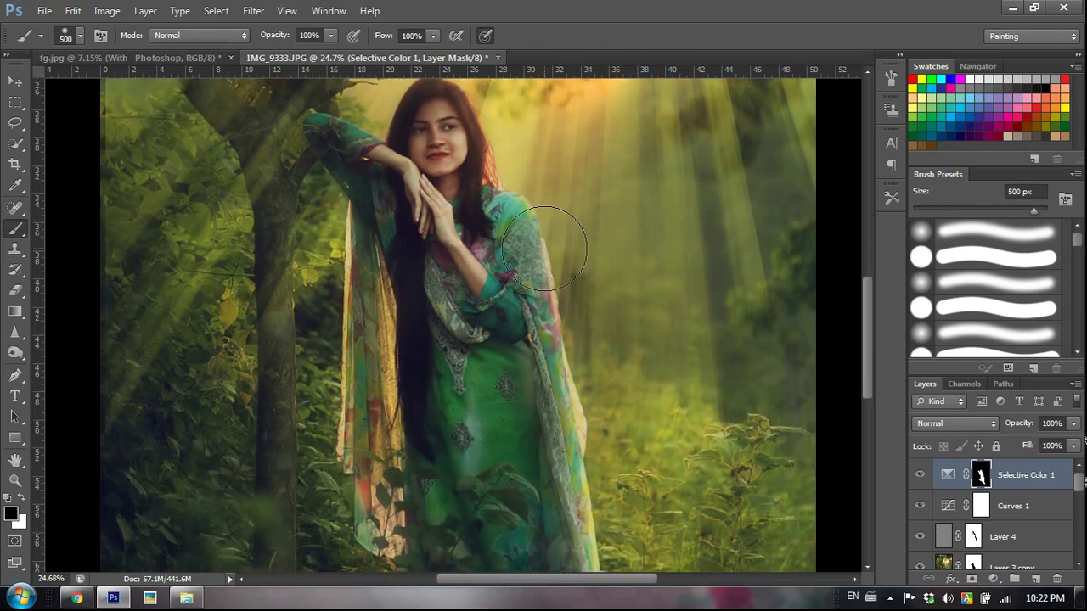
Paint black on the Selective Color mask over the hair and raised sleeve with a 250 px brush, and over the lower dress at 600 px.
scroll(522, 169, up, 3)
key(bracketleft)
key(bracketleft)
key(bracketleft)
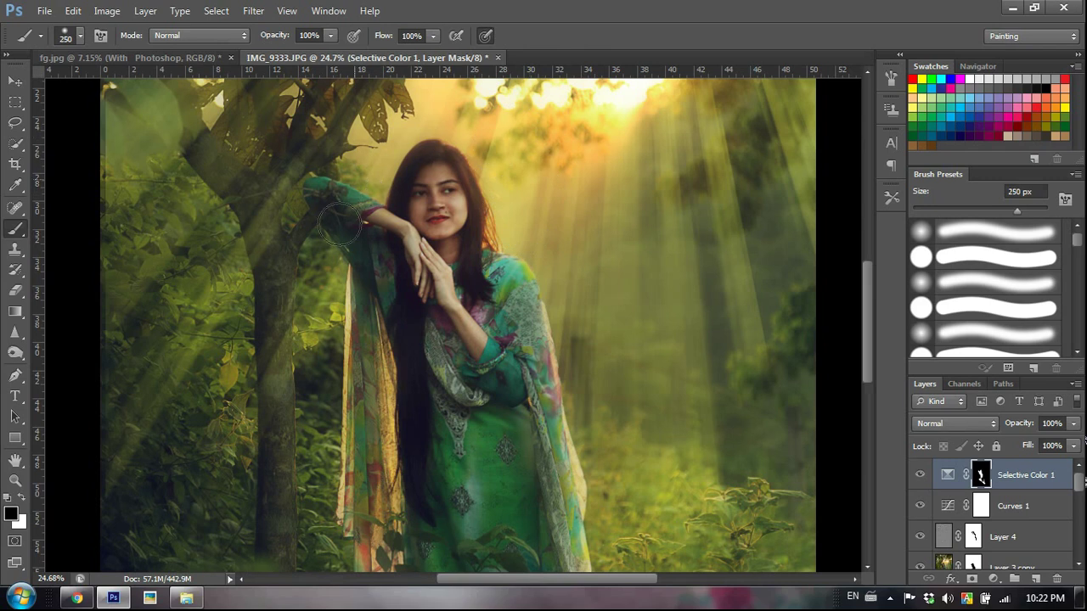
scroll(395, 361, down, 2)
scroll(397, 361, down, 1)
key(bracketright)
key(bracketright)
key(bracketright)
key(bracketright)
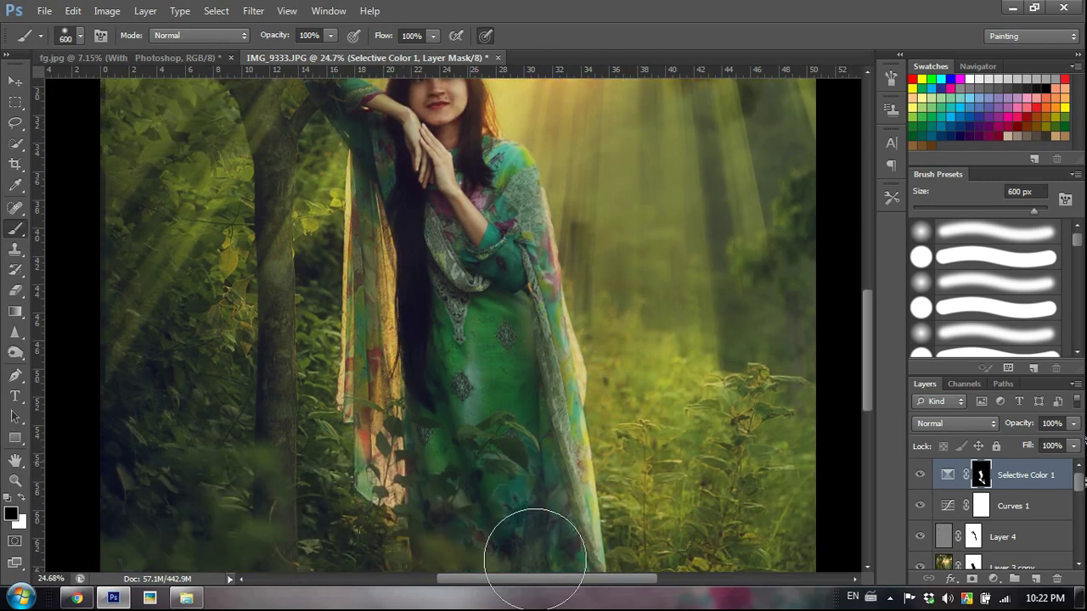
Show the mask as a red overlay, paint black over the leftover hair, shawl and dress areas with a 400 px brush, and hide the overlay.
key(backslash)
scroll(552, 425, up, 1)
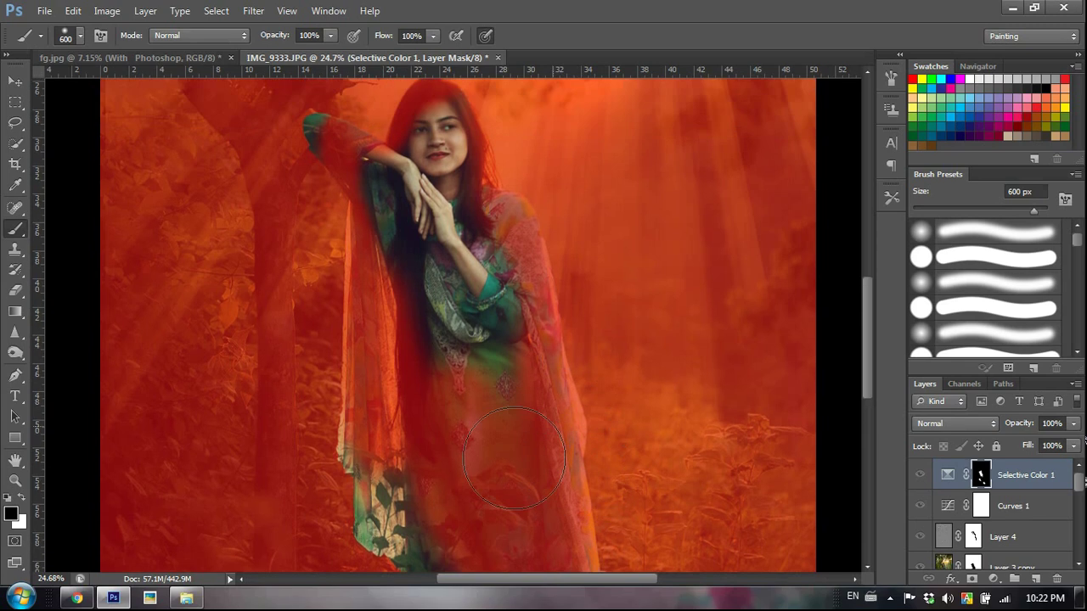
key(bracketleft)
key(bracketleft)
mouse_move(419, 313)
mouse_down()
mouse_move(377, 230)
mouse_move(400, 360)
mouse_up()
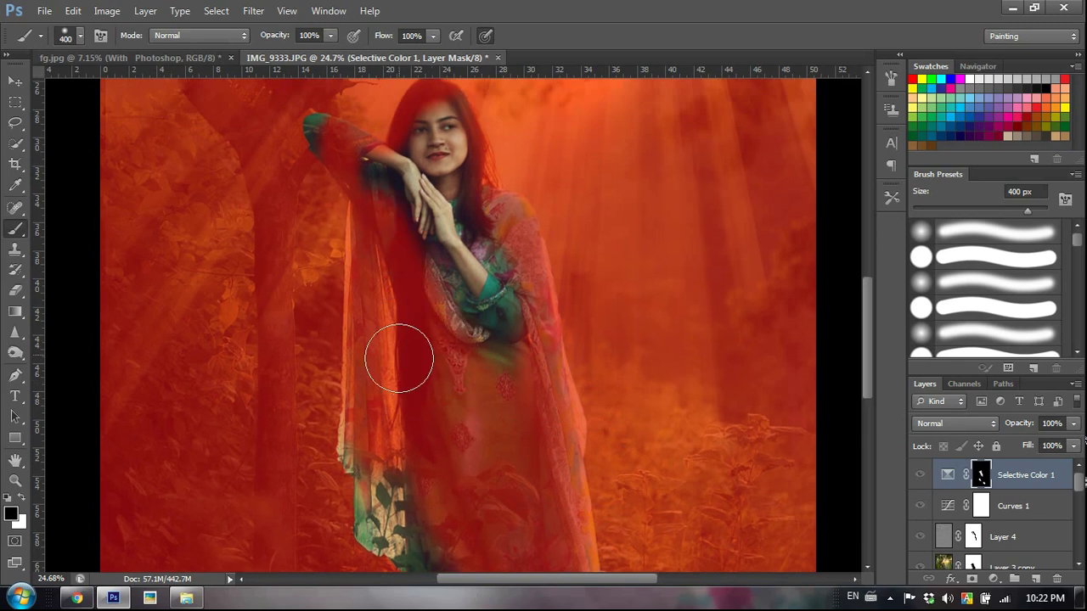
scroll(390, 416, down, 1)
mouse_move(383, 473)
mouse_down()
mouse_move(407, 468)
mouse_move(427, 486)
mouse_up()
mouse_move(601, 554)
mouse_down()
mouse_move(586, 533)
mouse_move(546, 538)
mouse_up()
scroll(588, 536, down, 1)
scroll(637, 531, down, 2)
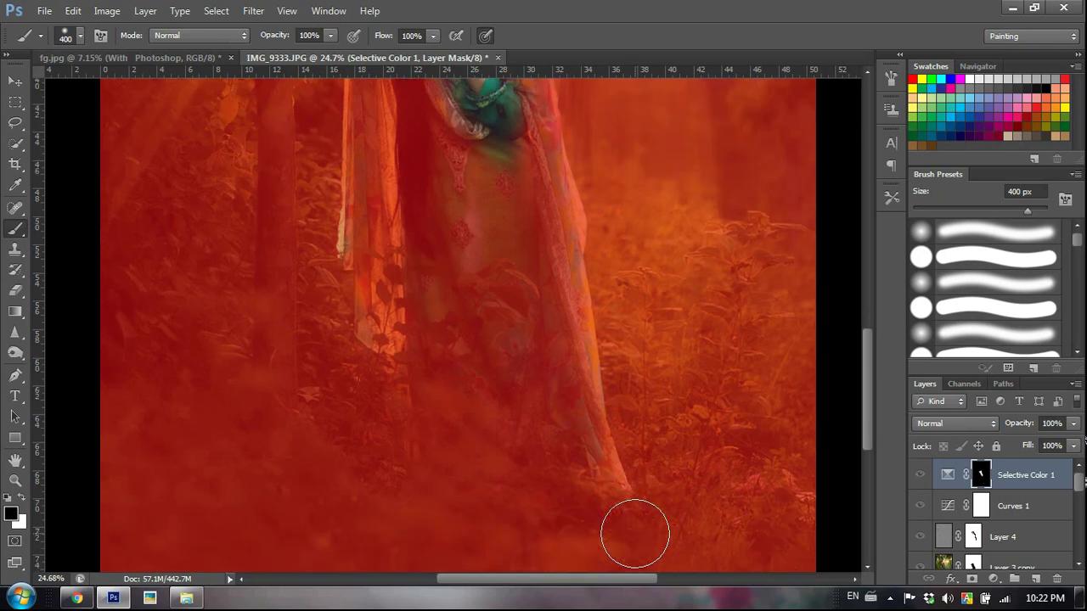
scroll(632, 491, up, 5)
scroll(631, 490, up, 2)
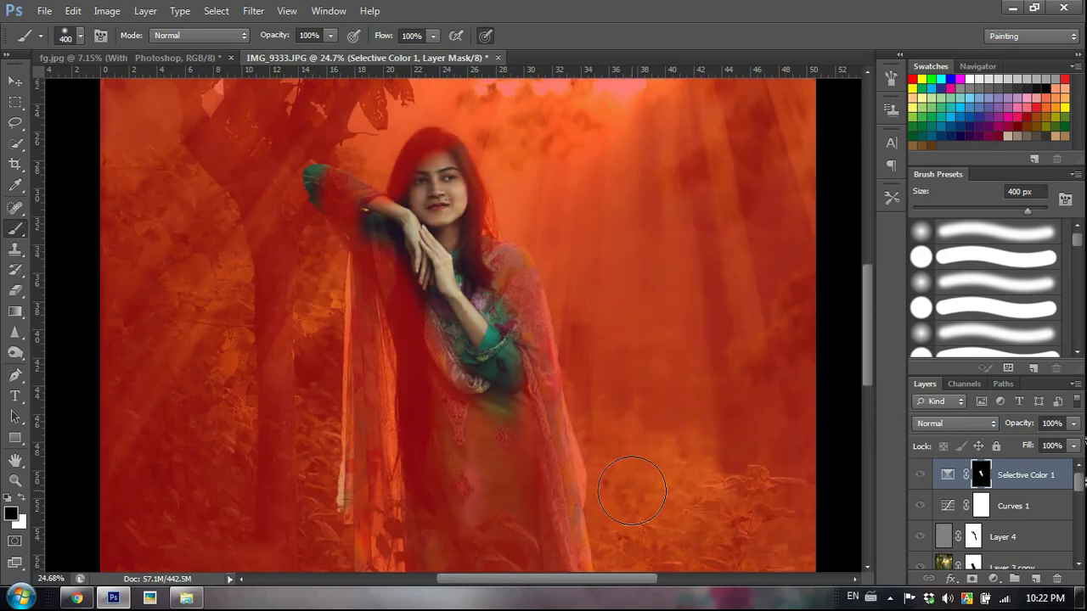
key(backslash)
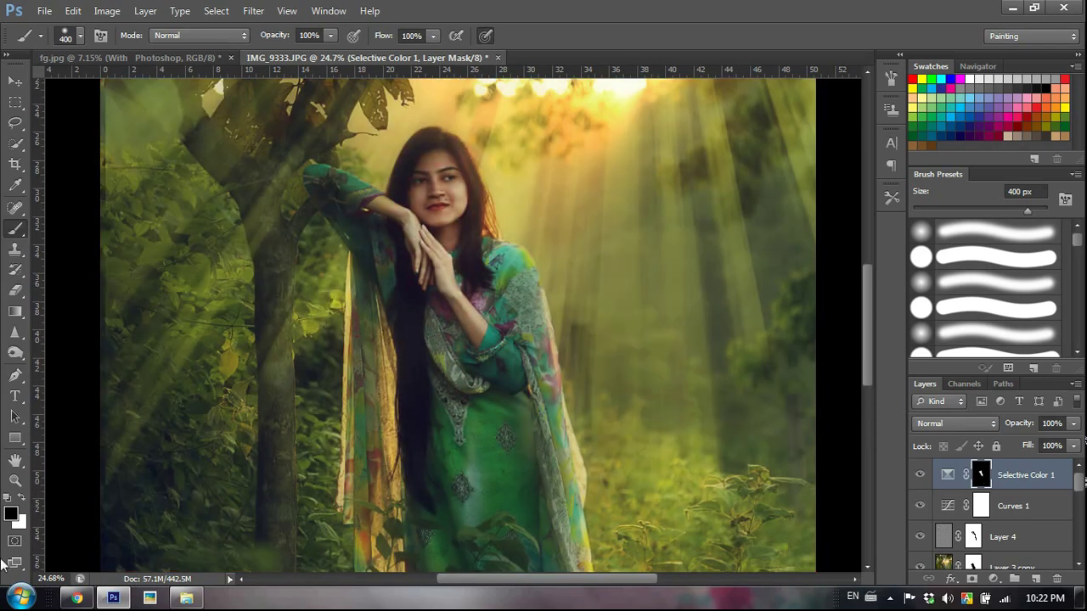
Lower the Selective Color layer's opacity to 68% and check the whole picture.
click(15, 479)
alt+click(272, 396)
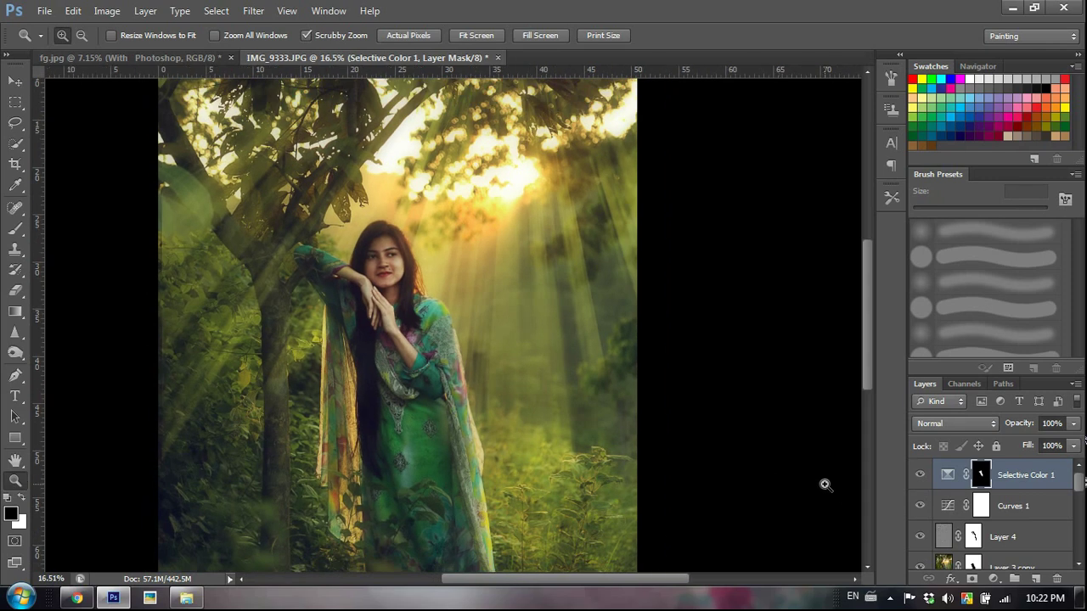
drag(470, 404, 537, 430)
click(1074, 422)
drag(1074, 442, 1049, 444)
click(803, 449)
drag(804, 449, 539, 341)
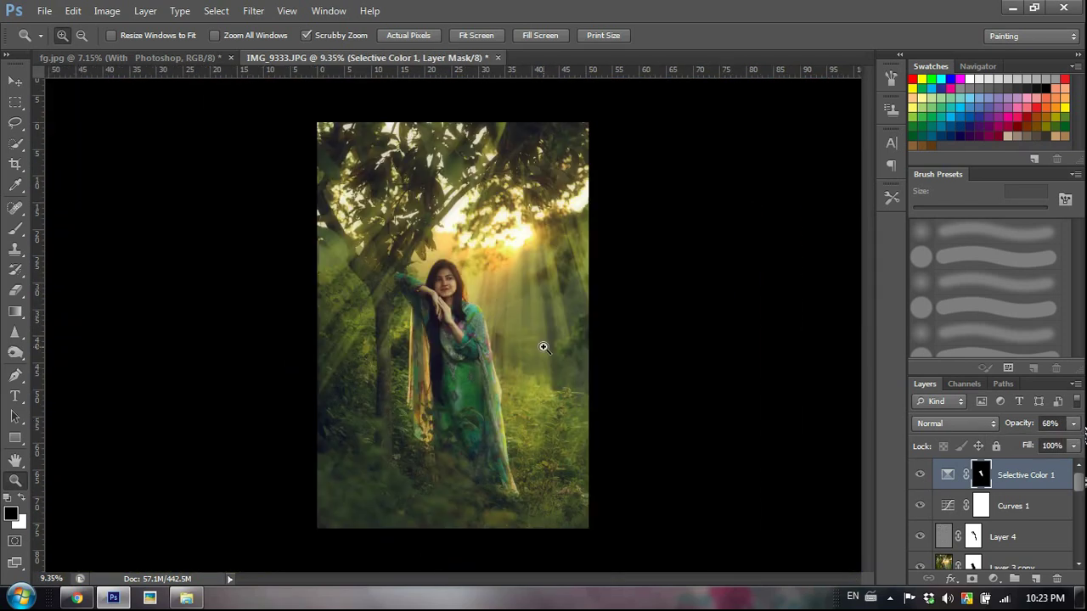
Group all layers from Layer 1 up to Selective Color 1 and compare the picture with and without the group.
scroll(1014, 492, down, 5)
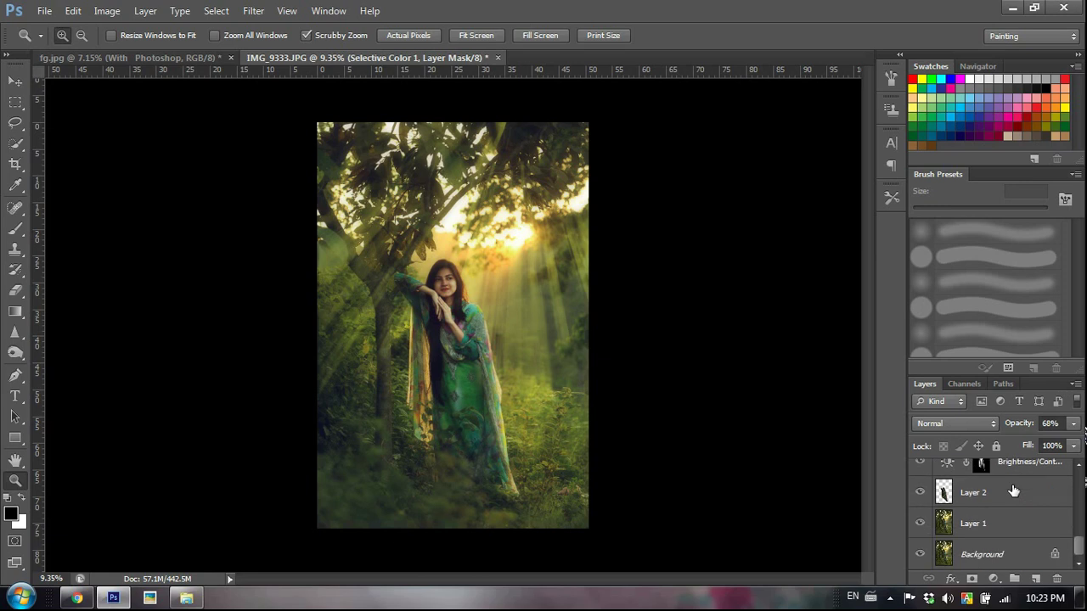
shift+click(1014, 523)
drag(1015, 523, 1014, 578)
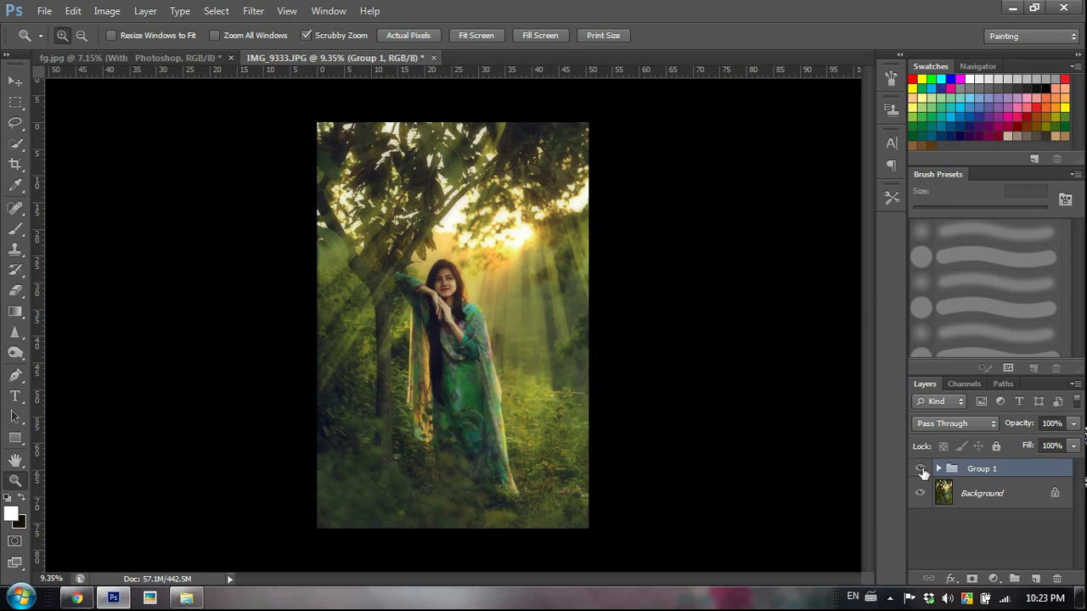
click(920, 470)
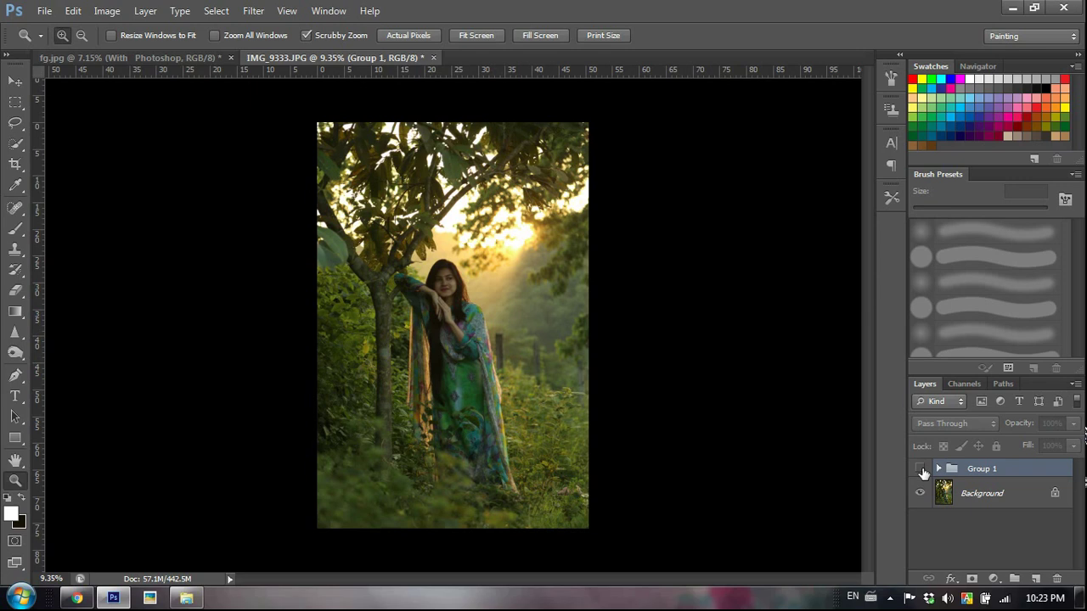
click(921, 469)
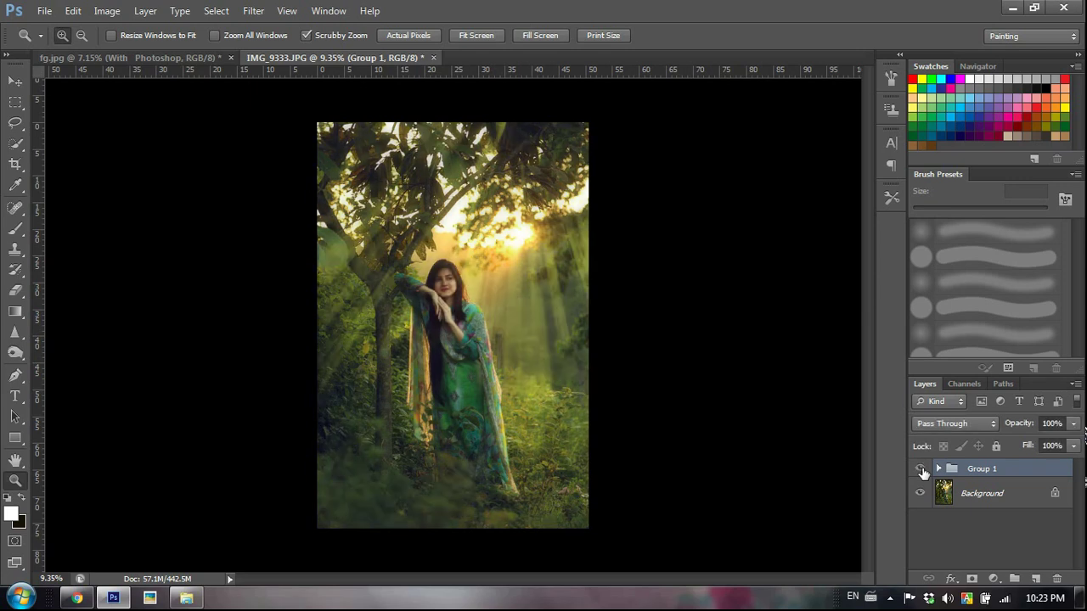